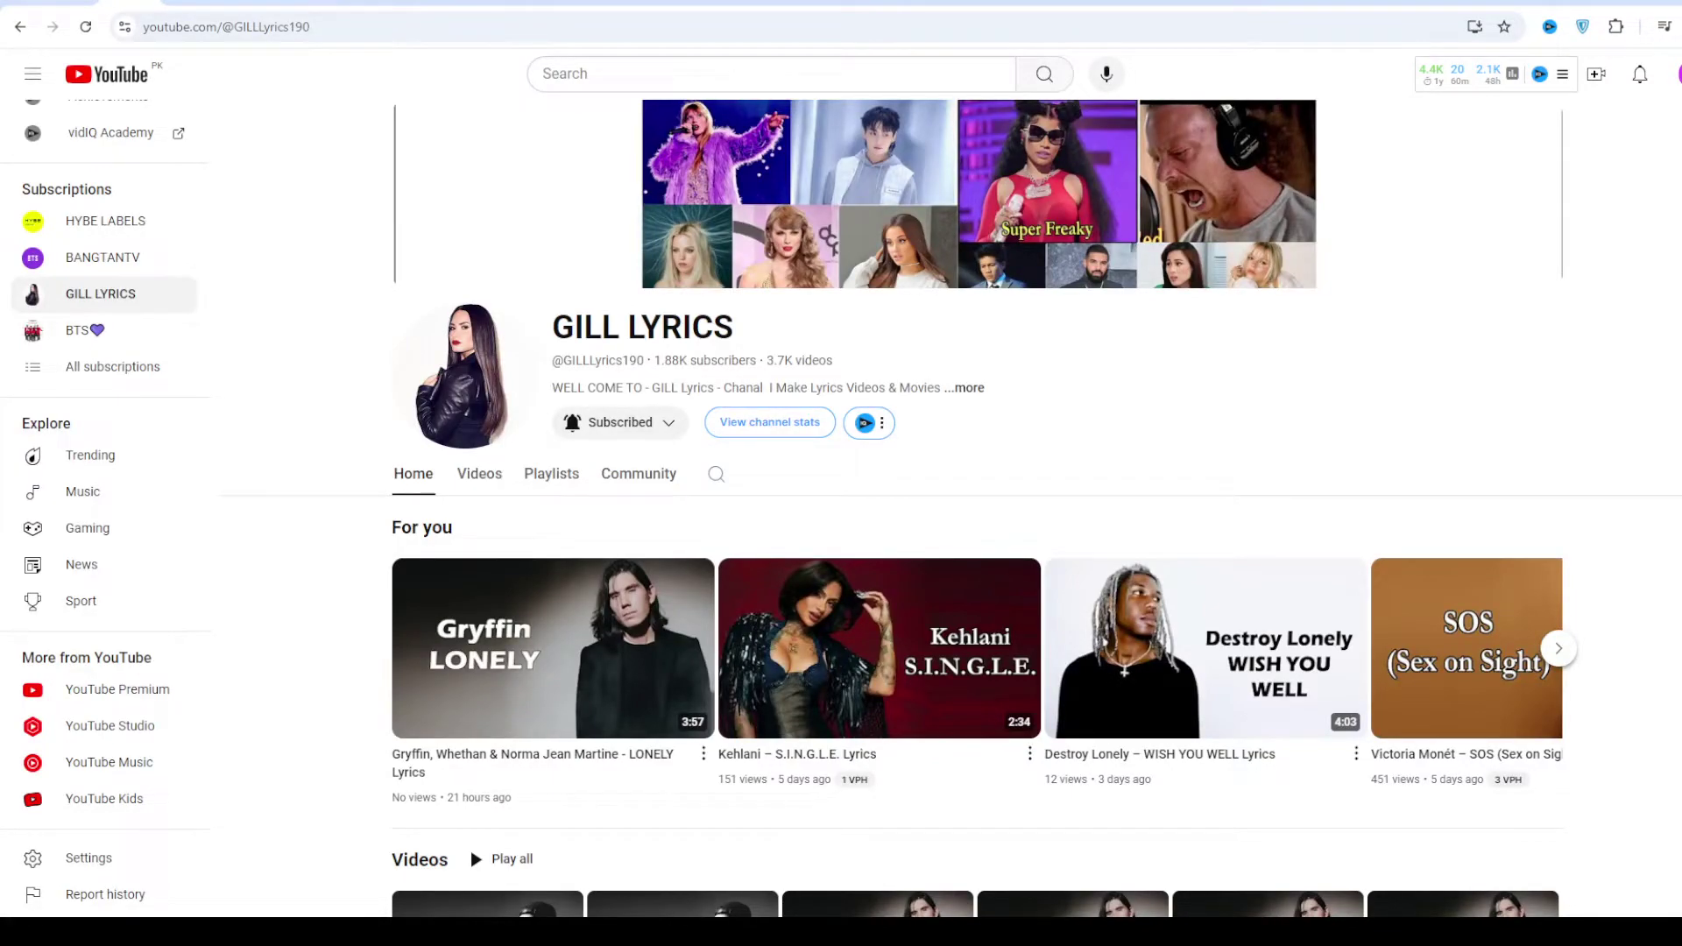
Open gilllyrics.com's Fig Dish – The Ragged Ones Lyrics page and scroll down through the lyrics
{"action": "left_click", "coordinate": [195, 17]}
{"action": "scroll", "coordinate": [672, 434], "scroll_direction": "down", "scroll_amount": 2}
{"action": "scroll", "coordinate": [674, 437], "scroll_direction": "down", "scroll_amount": 1}
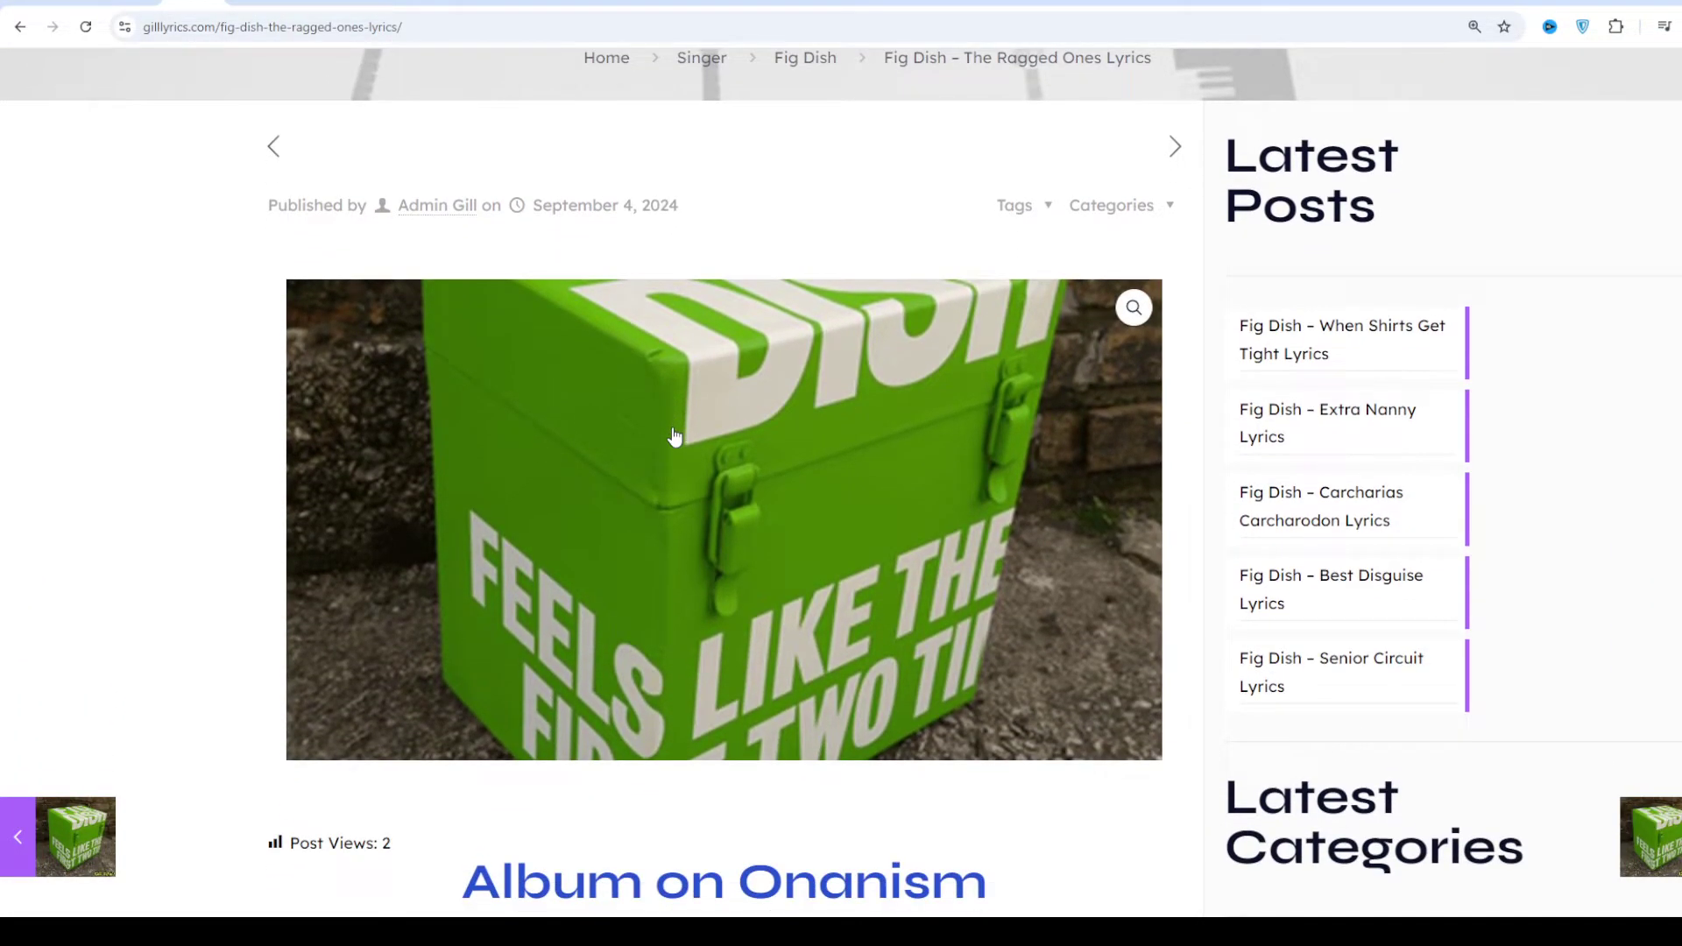
{"action": "scroll", "coordinate": [673, 436], "scroll_direction": "down", "scroll_amount": 1}
{"action": "scroll", "coordinate": [674, 436], "scroll_direction": "down", "scroll_amount": 1}
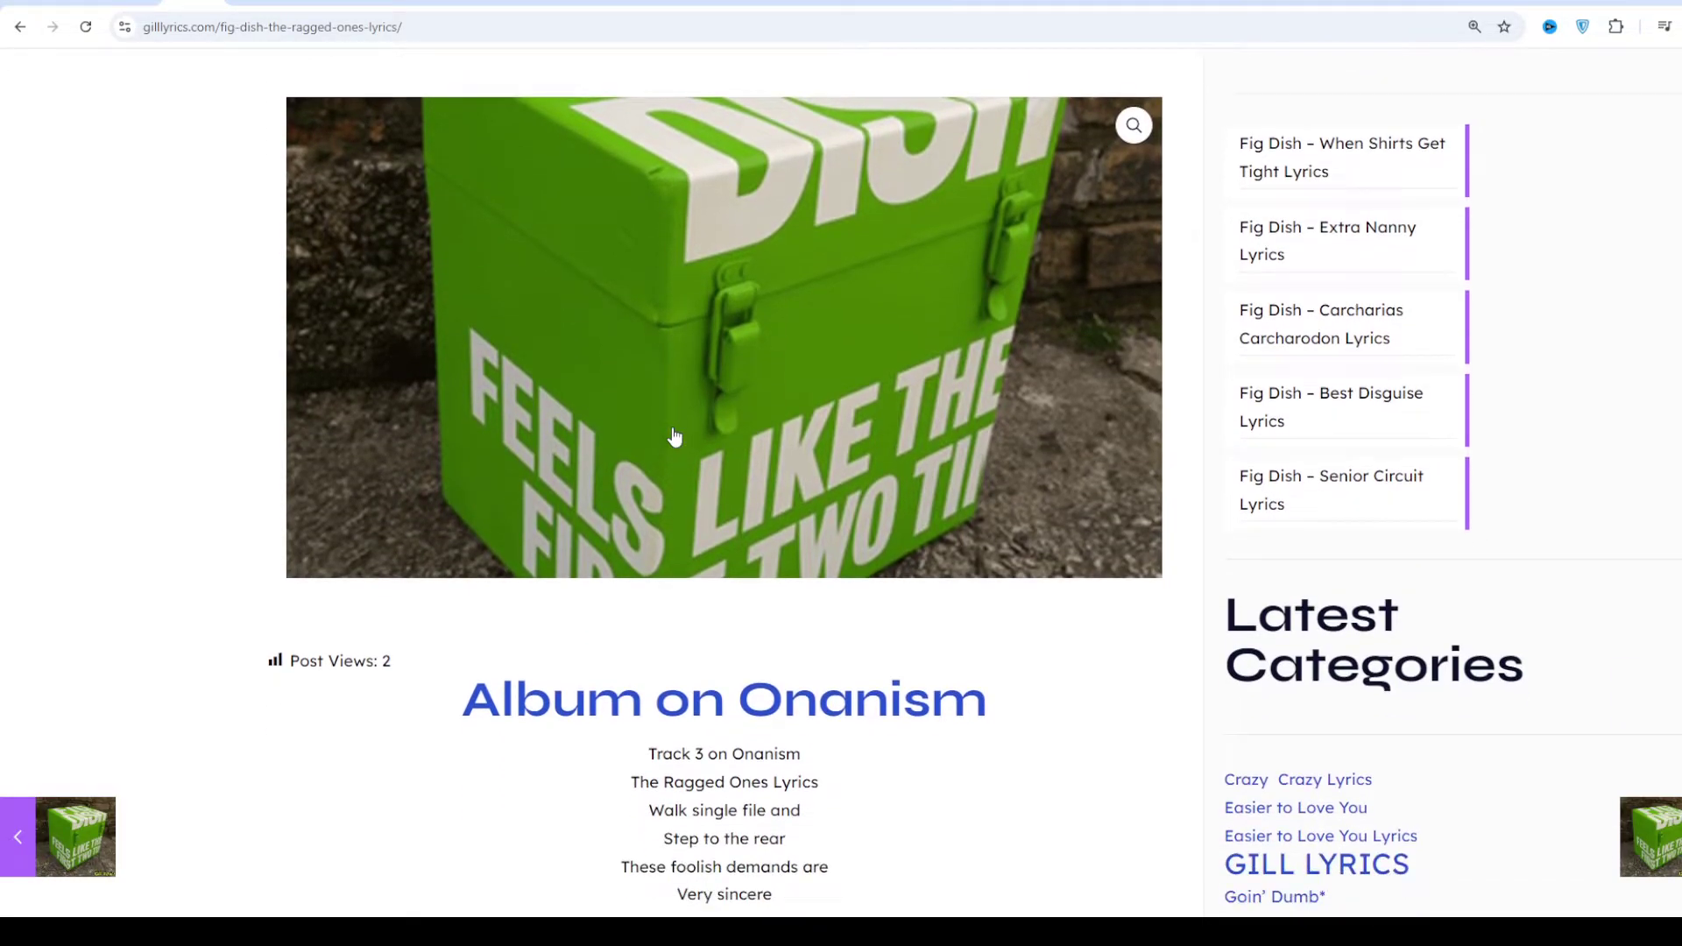
{"action": "scroll", "coordinate": [670, 456], "scroll_direction": "down", "scroll_amount": 1}
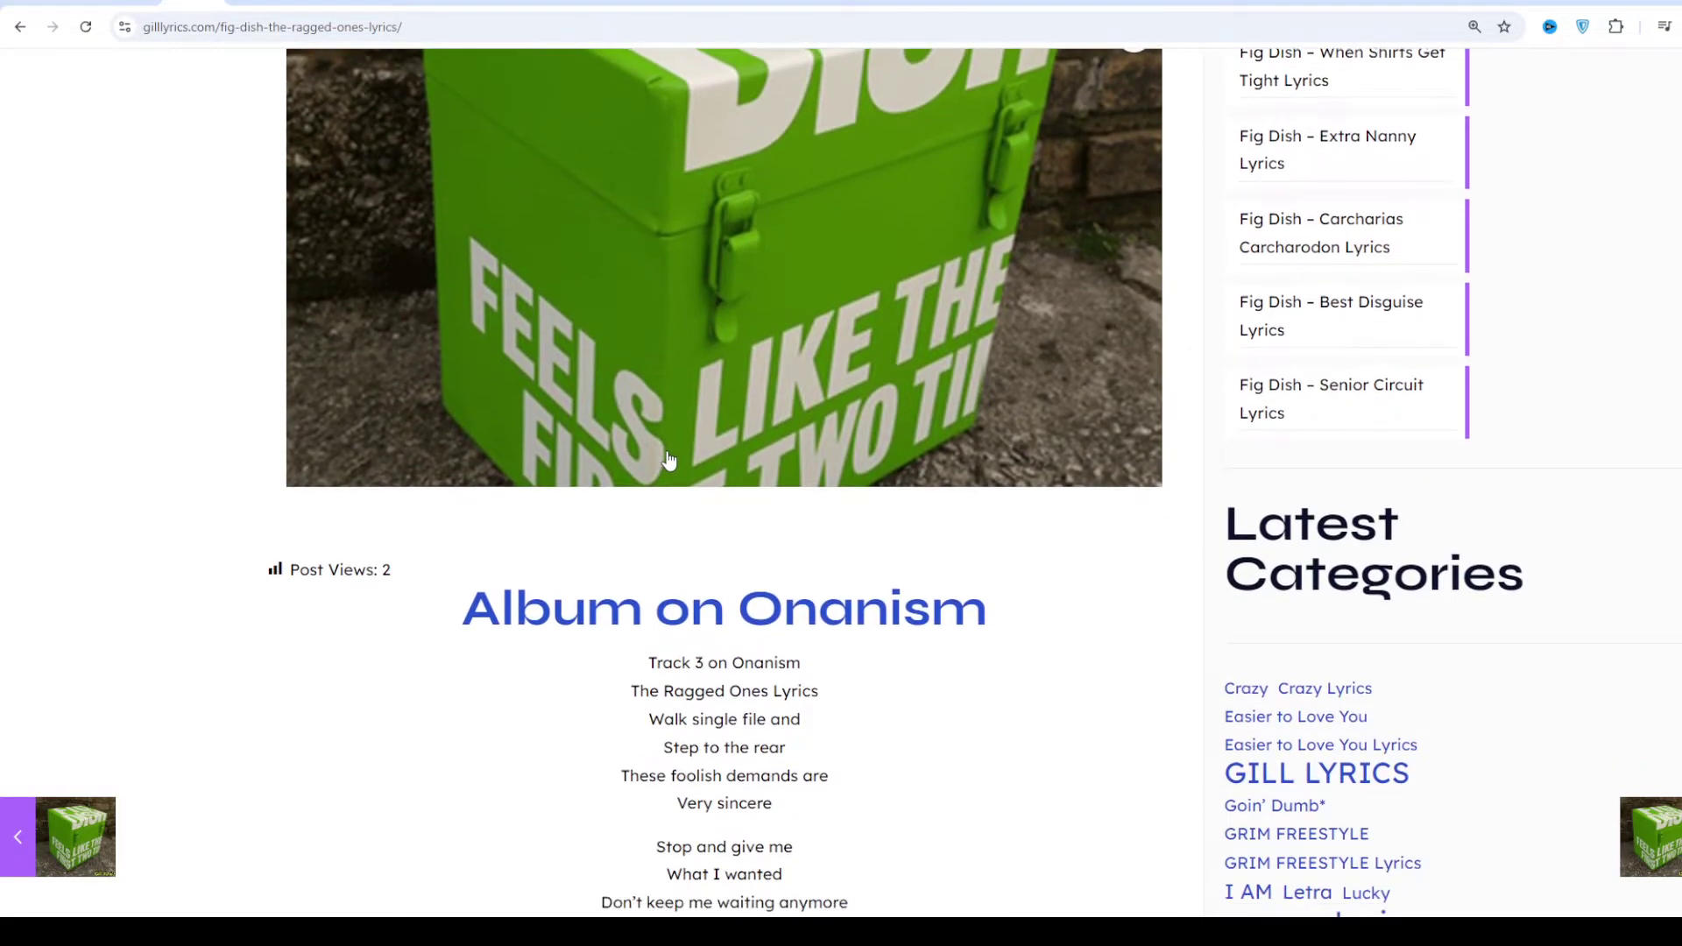
{"action": "scroll", "coordinate": [671, 469], "scroll_direction": "down", "scroll_amount": 1}
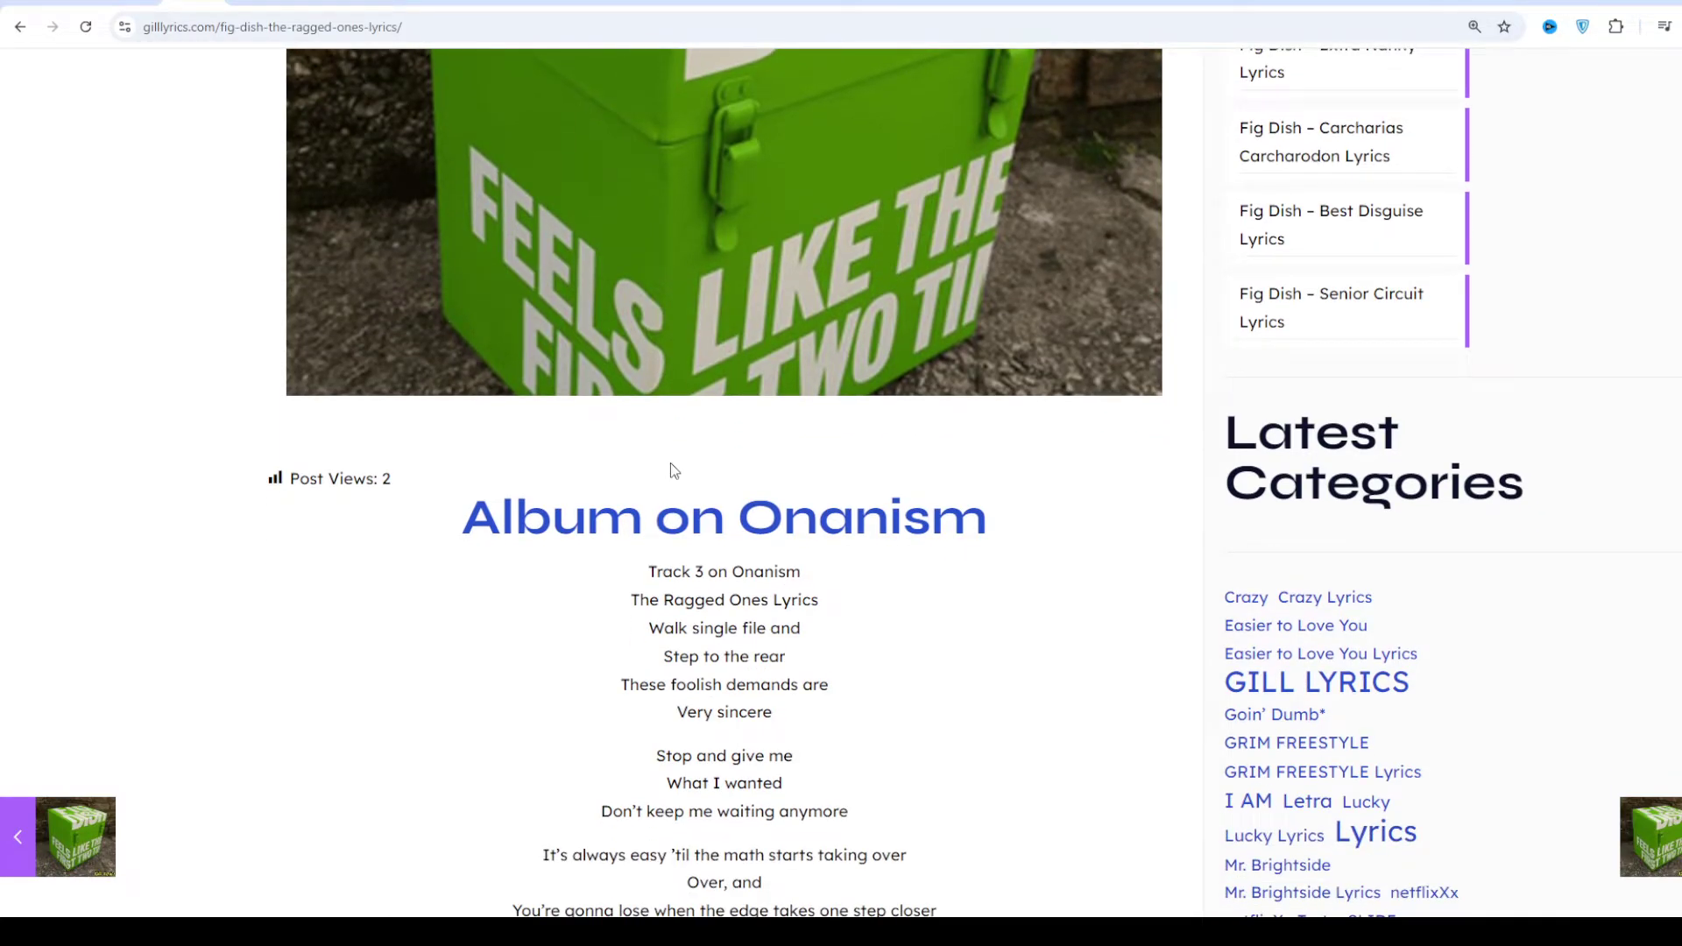
{"action": "scroll", "coordinate": [670, 466], "scroll_direction": "down", "scroll_amount": 1}
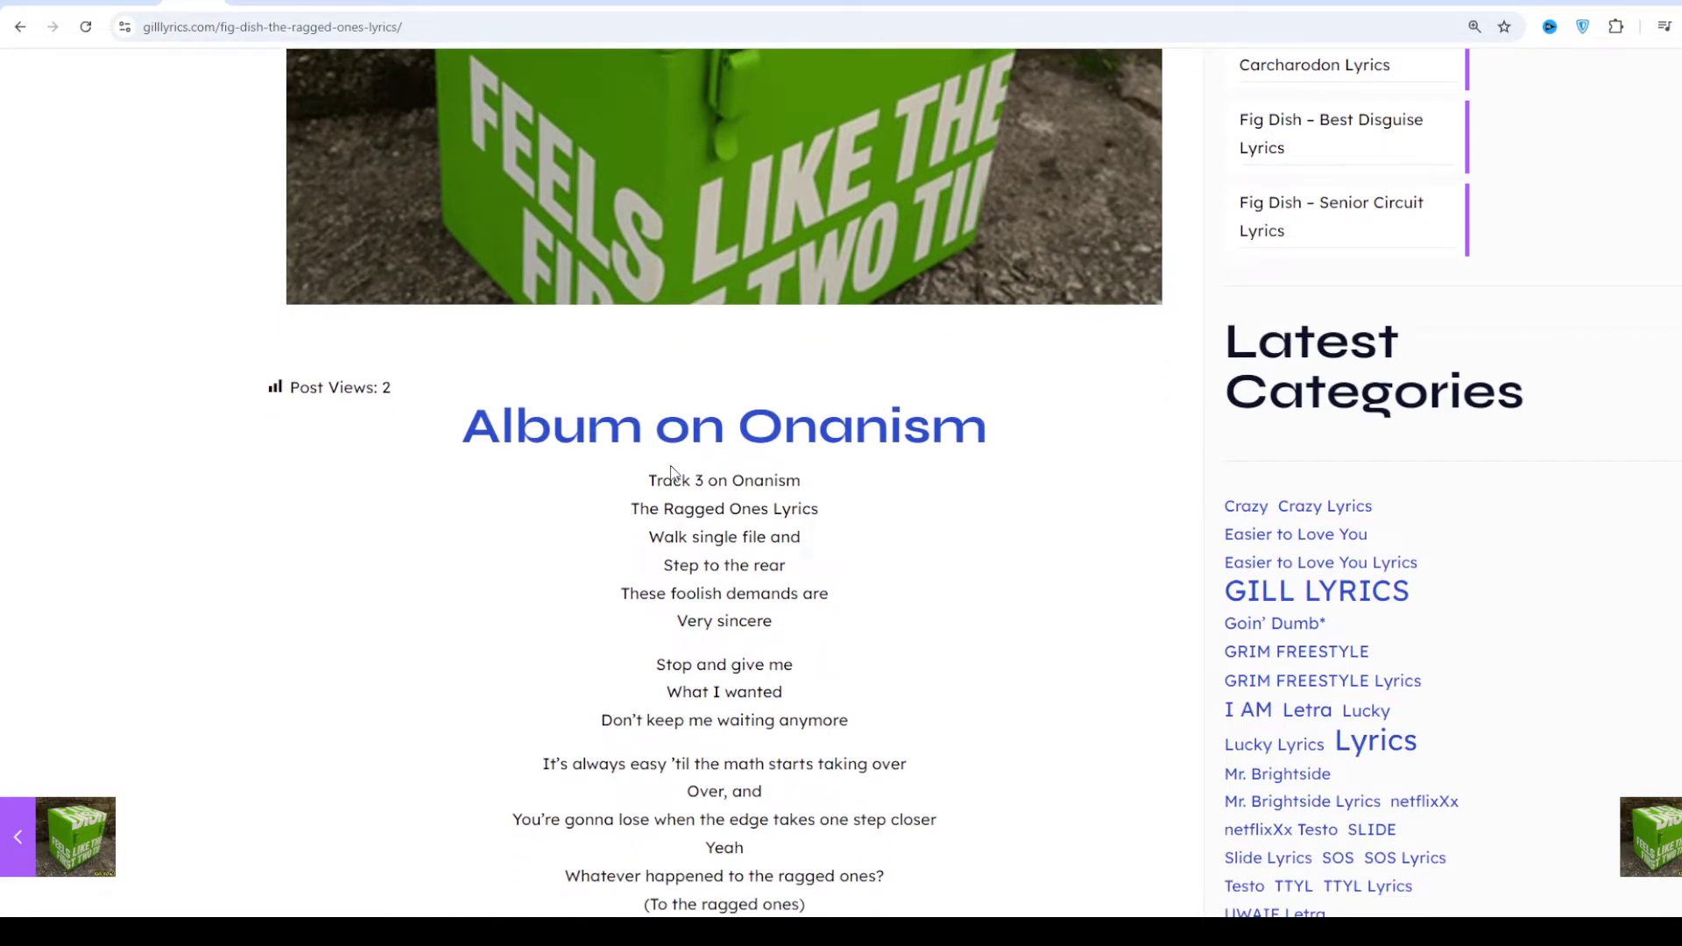
{"action": "scroll", "coordinate": [670, 466], "scroll_direction": "down", "scroll_amount": 1}
{"action": "scroll", "coordinate": [671, 466], "scroll_direction": "down", "scroll_amount": 1}
{"action": "scroll", "coordinate": [670, 466], "scroll_direction": "down", "scroll_amount": 1}
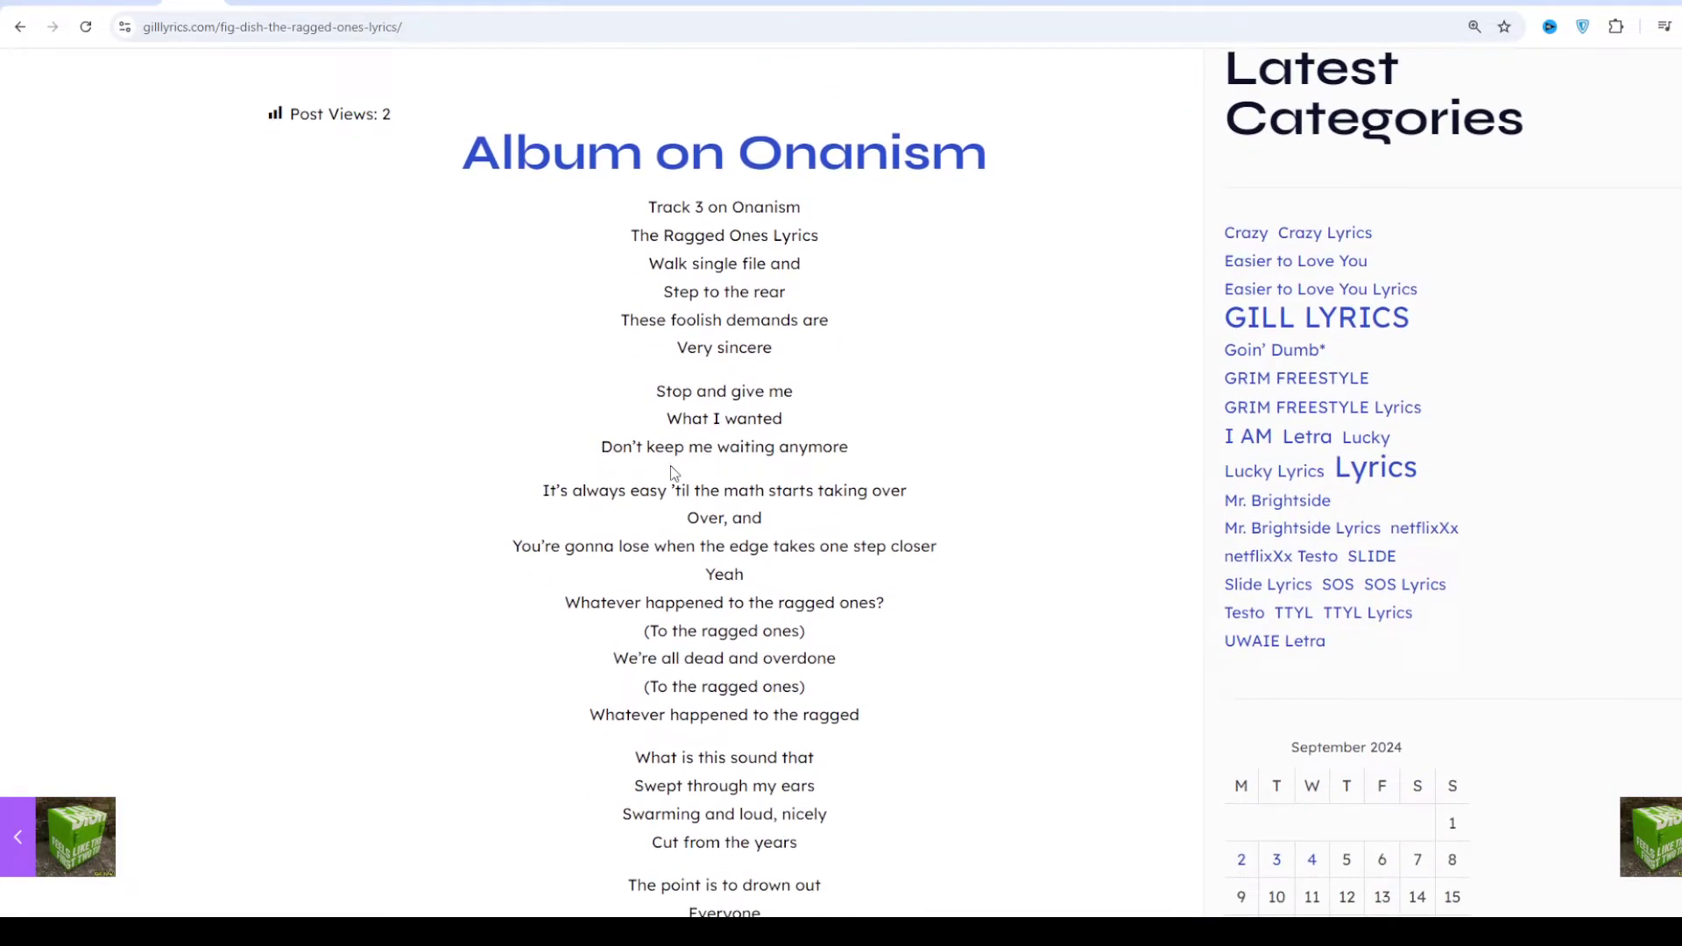
{"action": "scroll", "coordinate": [671, 466], "scroll_direction": "down", "scroll_amount": 1}
{"action": "scroll", "coordinate": [688, 478], "scroll_direction": "down", "scroll_amount": 1}
{"action": "scroll", "coordinate": [688, 476], "scroll_direction": "down", "scroll_amount": 1}
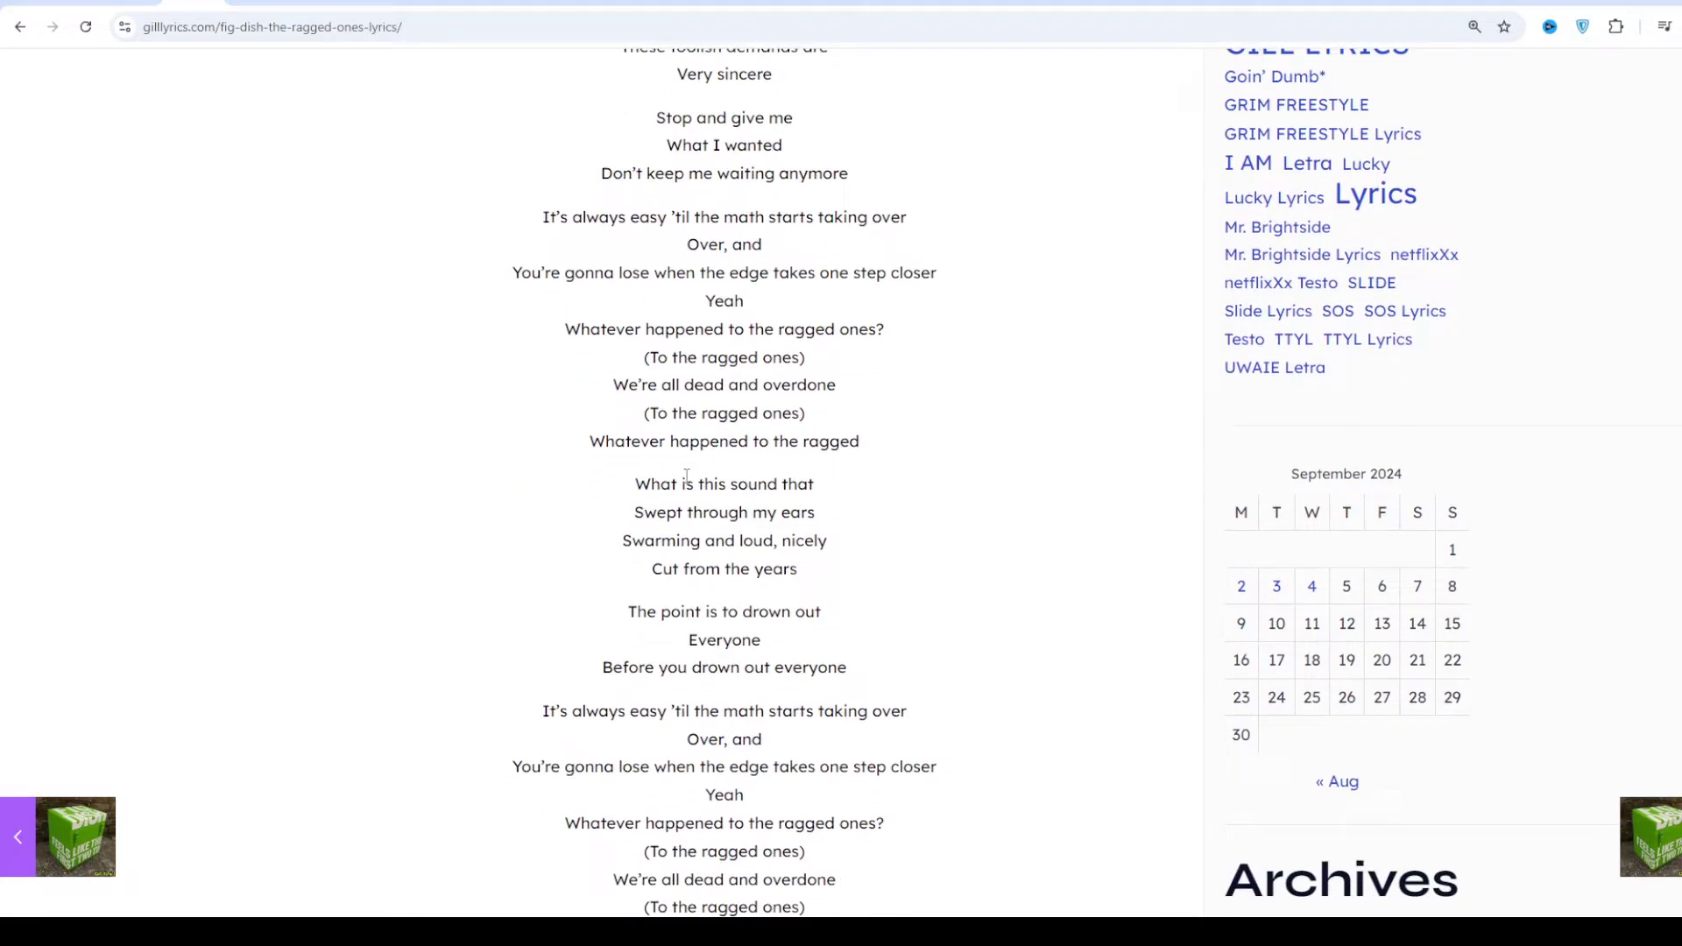
{"action": "scroll", "coordinate": [687, 476], "scroll_direction": "down", "scroll_amount": 1}
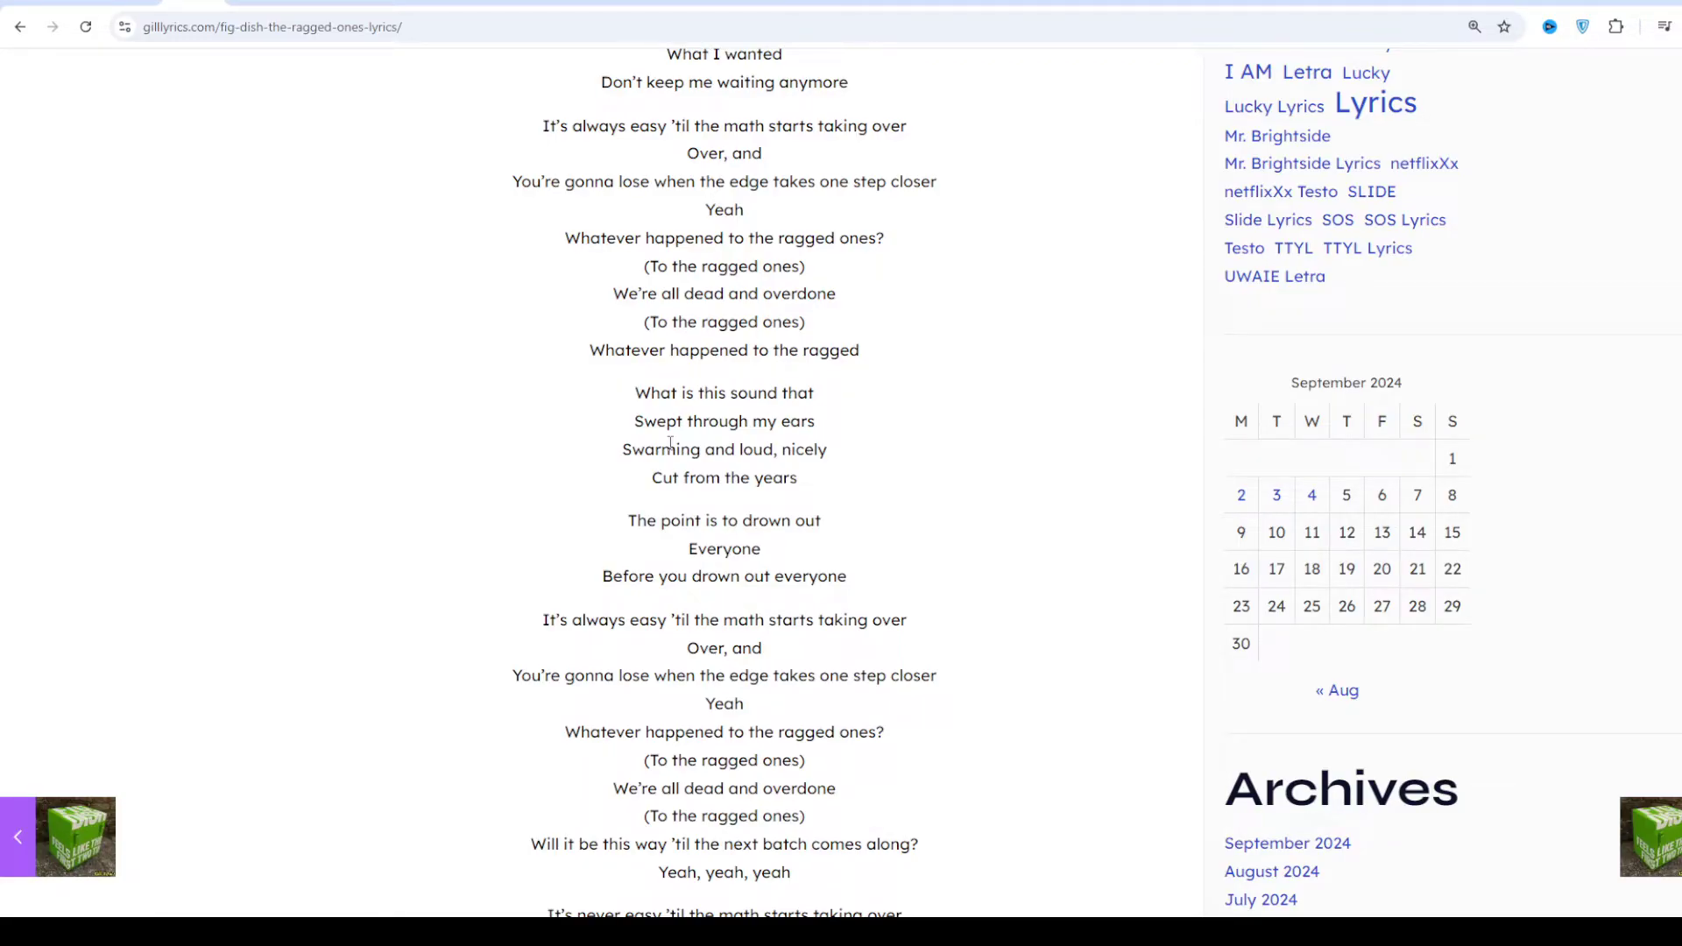
{"action": "scroll", "coordinate": [670, 443], "scroll_direction": "down", "scroll_amount": 1}
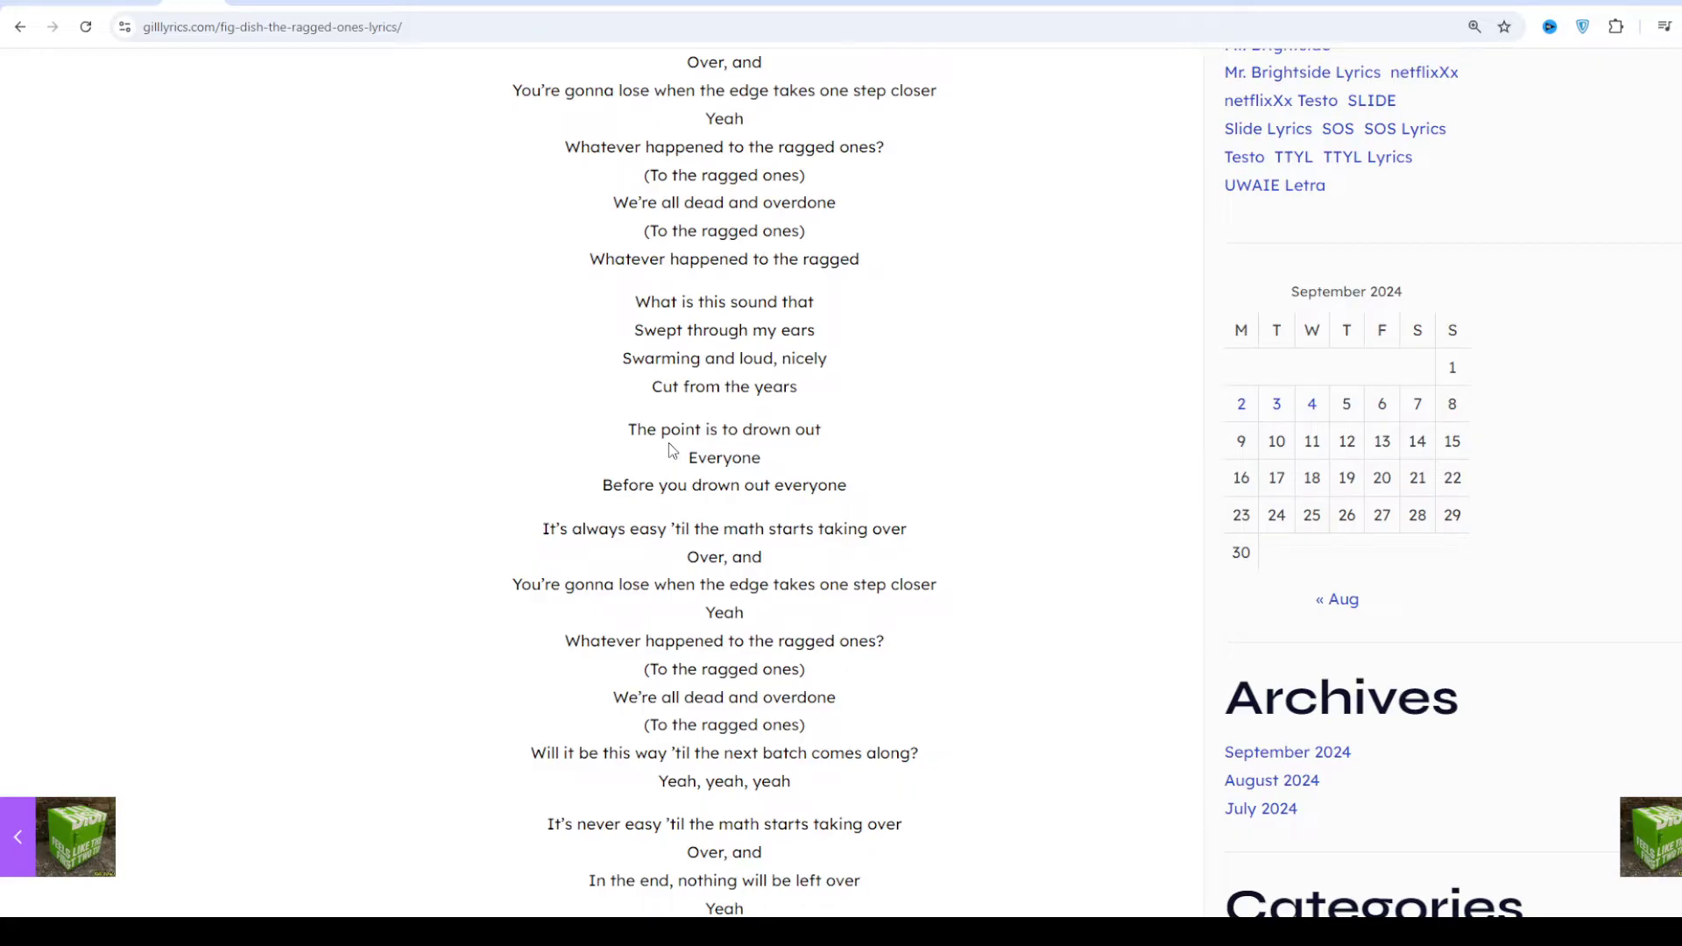
{"action": "scroll", "coordinate": [672, 454], "scroll_direction": "down", "scroll_amount": 1}
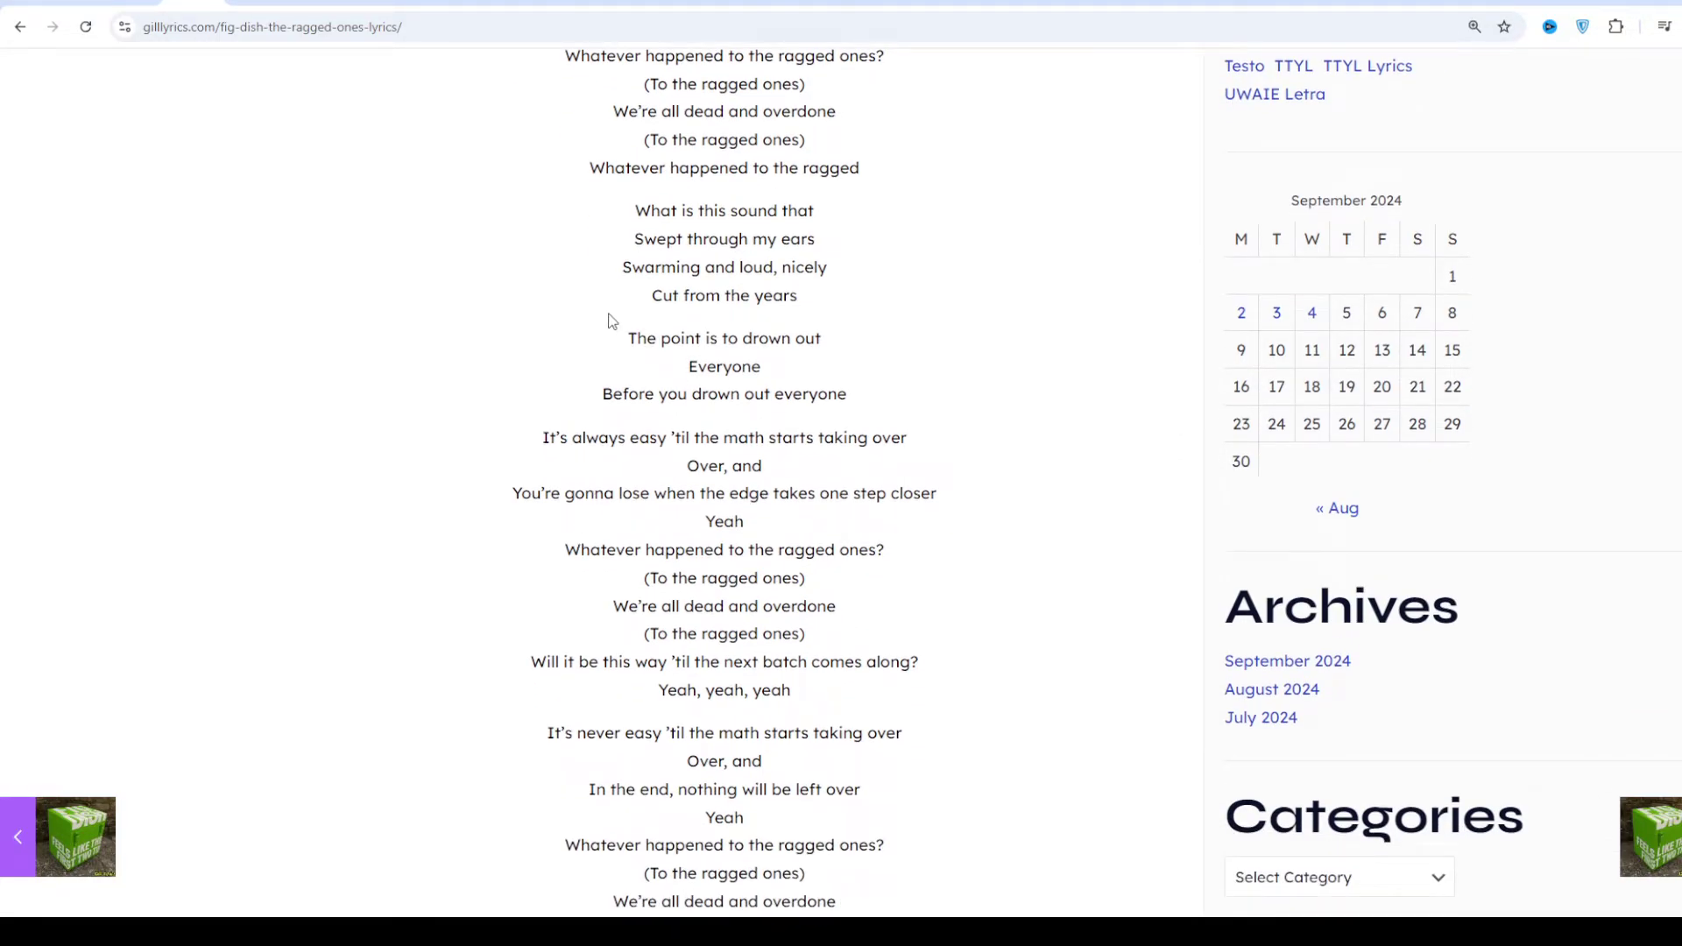
{"action": "scroll", "coordinate": [624, 305], "scroll_direction": "down", "scroll_amount": 1}
{"action": "scroll", "coordinate": [624, 306], "scroll_direction": "down", "scroll_amount": 1}
{"action": "scroll", "coordinate": [626, 306], "scroll_direction": "down", "scroll_amount": 1}
{"action": "scroll", "coordinate": [625, 308], "scroll_direction": "down", "scroll_amount": 1}
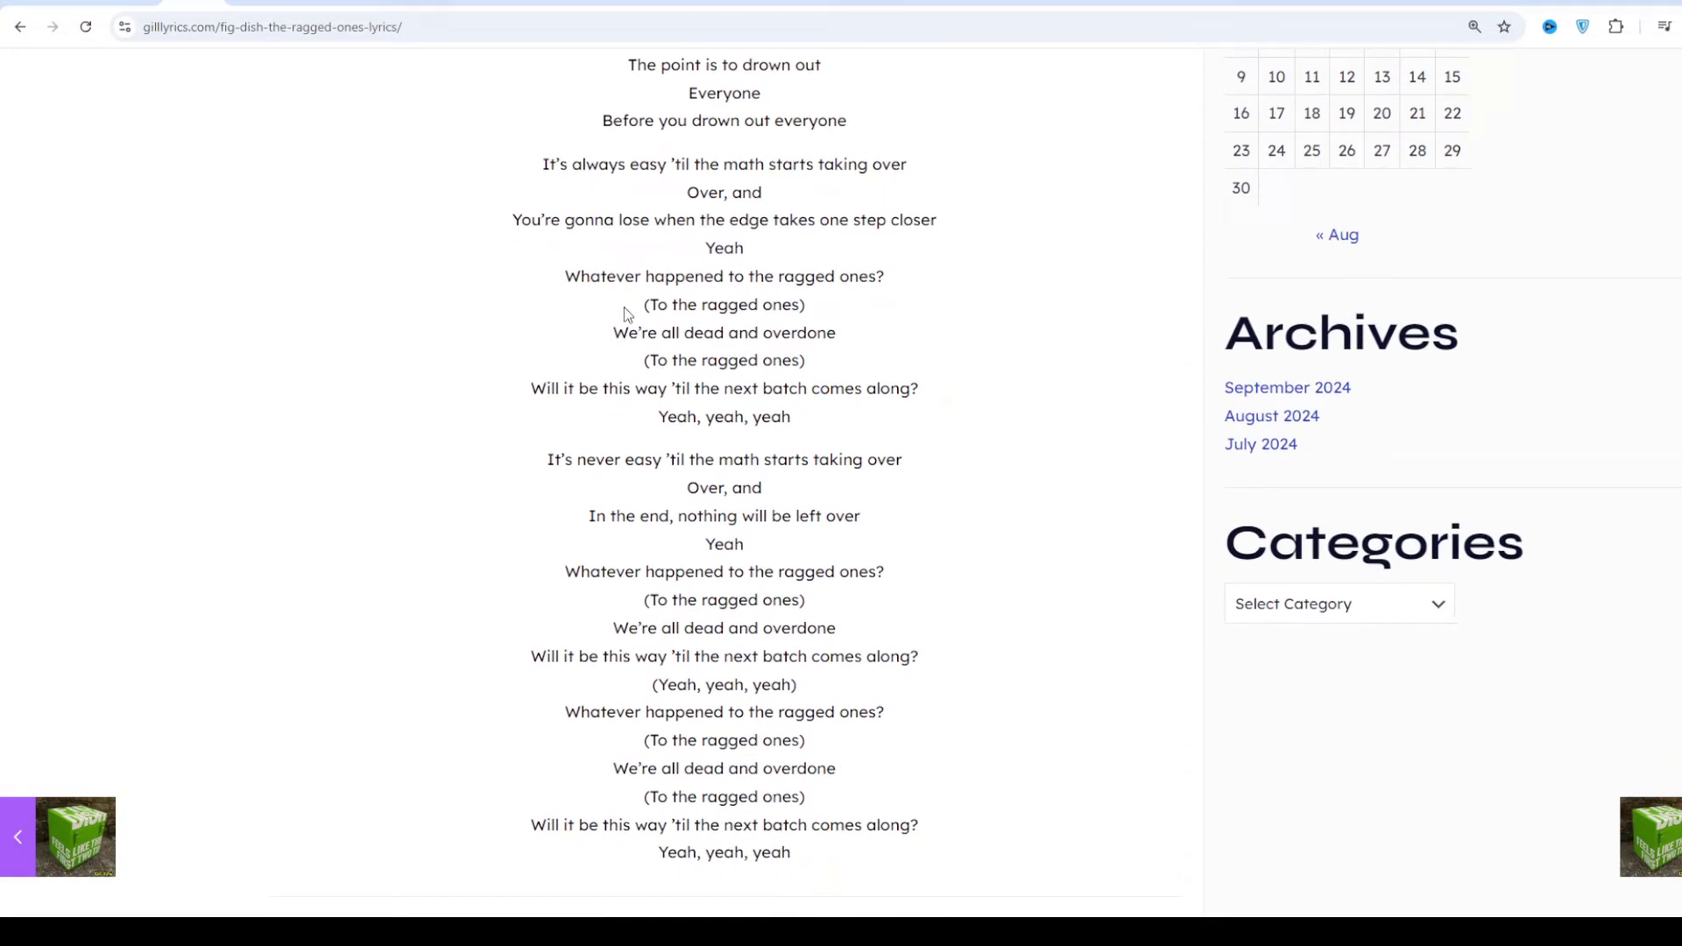
{"action": "scroll", "coordinate": [624, 309], "scroll_direction": "down", "scroll_amount": 1}
{"action": "scroll", "coordinate": [624, 307], "scroll_direction": "down", "scroll_amount": 1}
{"action": "scroll", "coordinate": [624, 307], "scroll_direction": "down", "scroll_amount": 1}
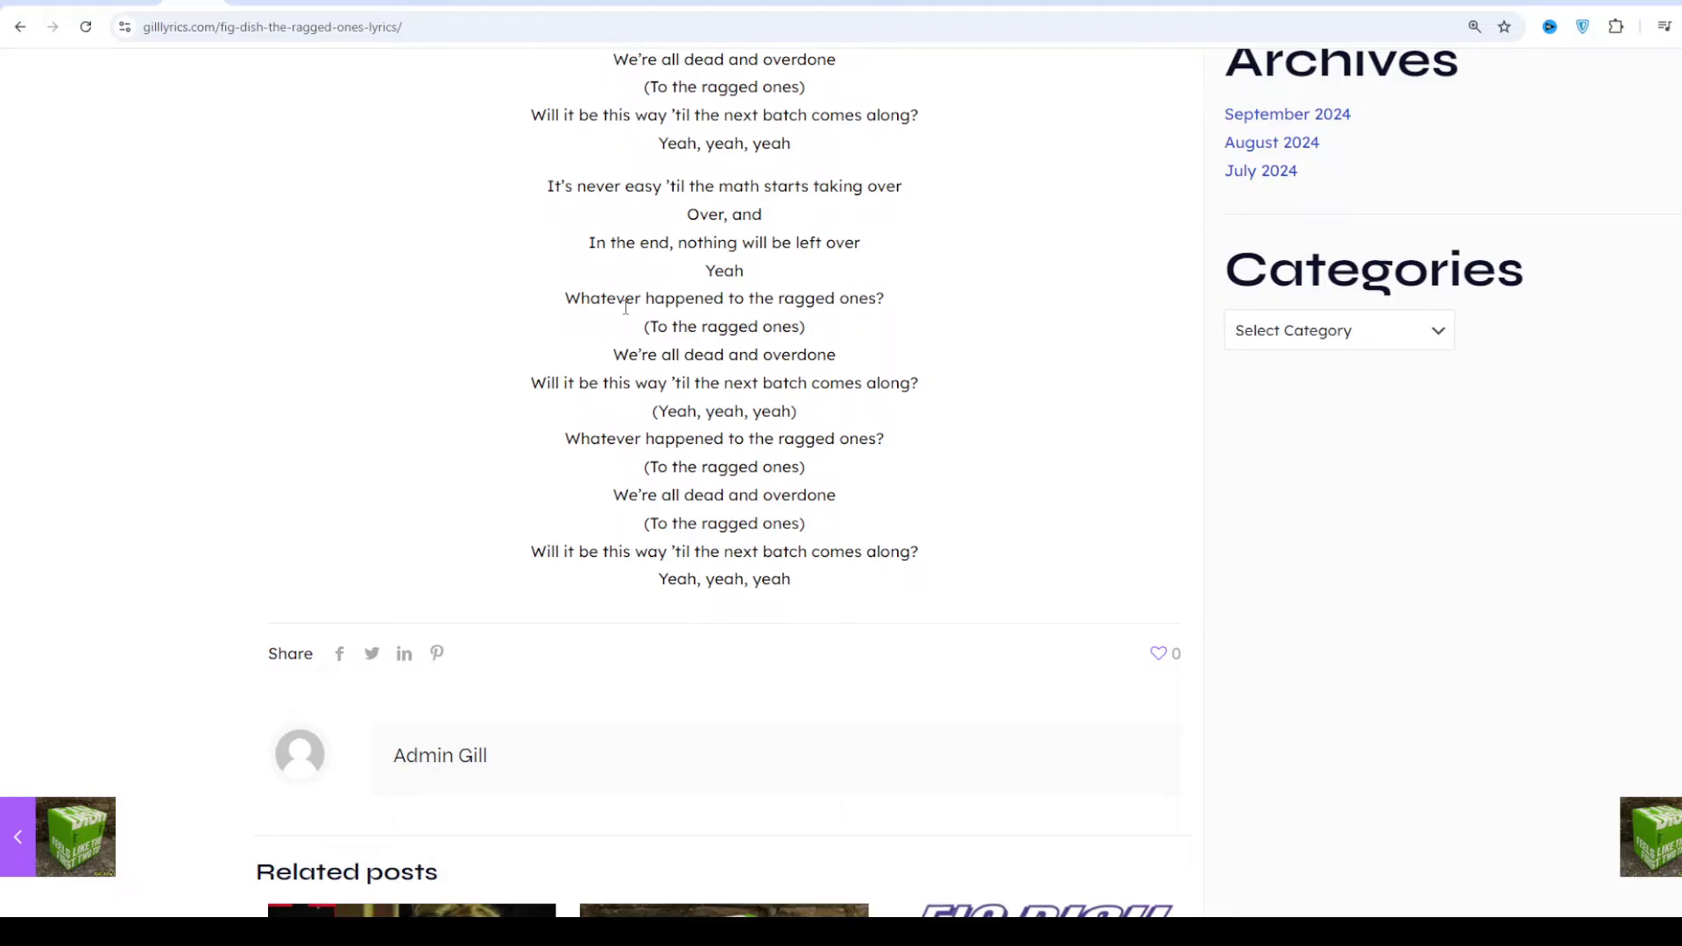
{"action": "scroll", "coordinate": [626, 309], "scroll_direction": "down", "scroll_amount": 1}
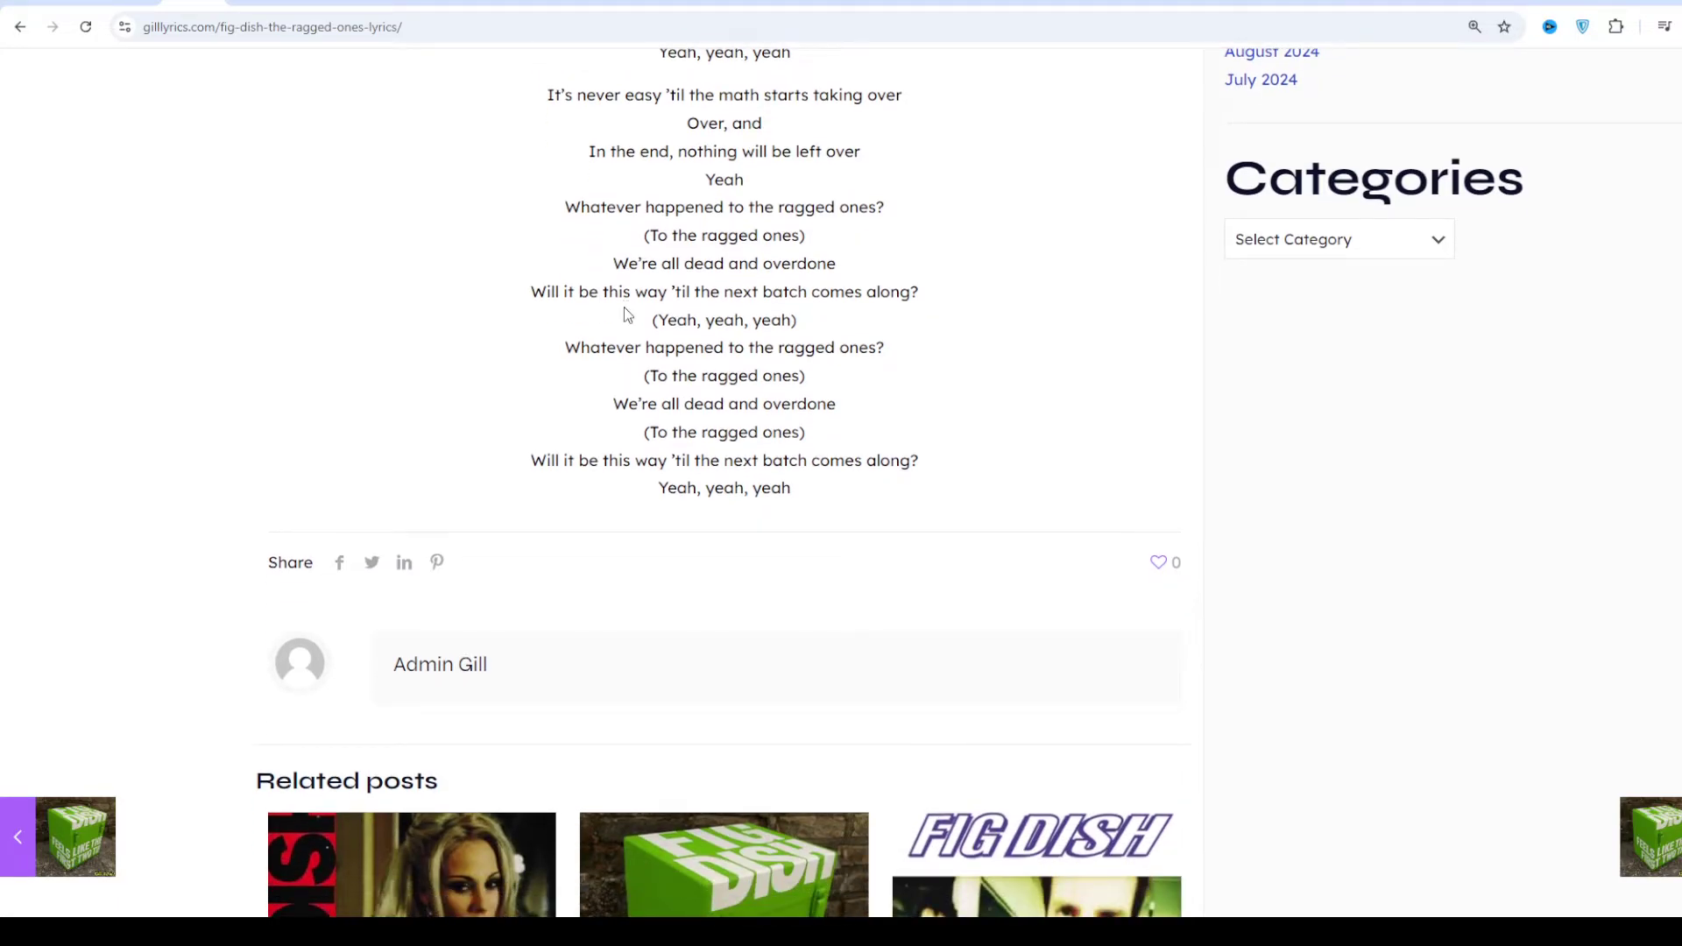
Scroll back up toward the top of The Ragged Ones lyrics page
{"action": "scroll", "coordinate": [624, 309], "scroll_direction": "up", "scroll_amount": 2}
{"action": "scroll", "coordinate": [624, 307], "scroll_direction": "up", "scroll_amount": 11}
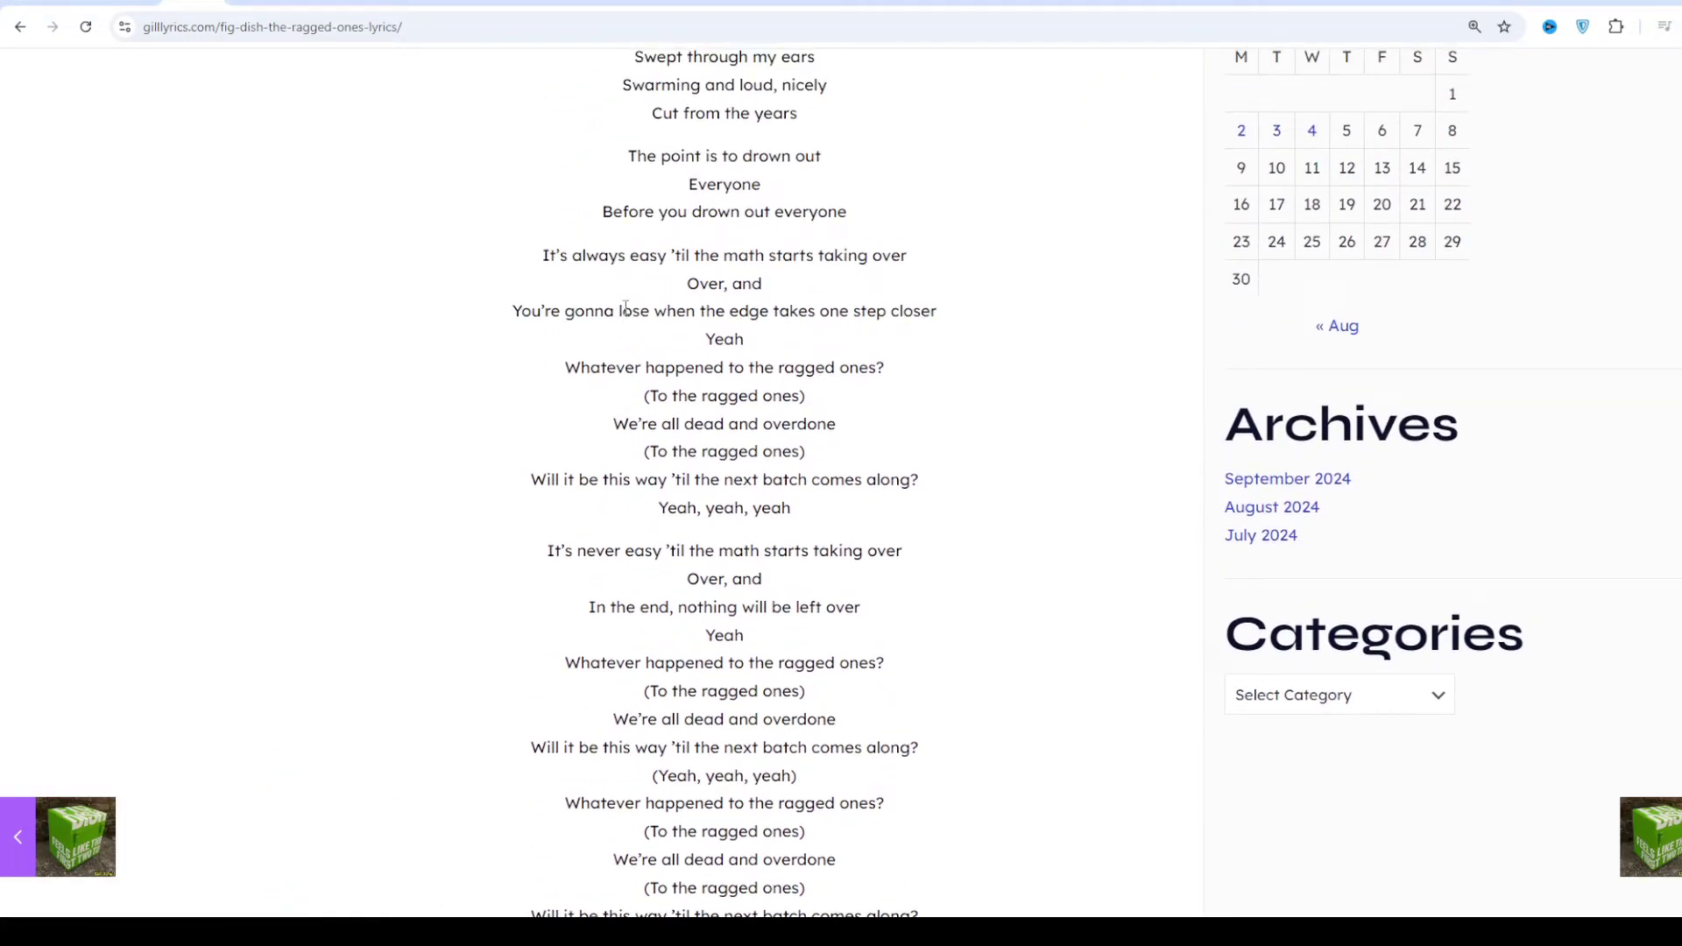
{"action": "scroll", "coordinate": [625, 308], "scroll_direction": "up", "scroll_amount": 11}
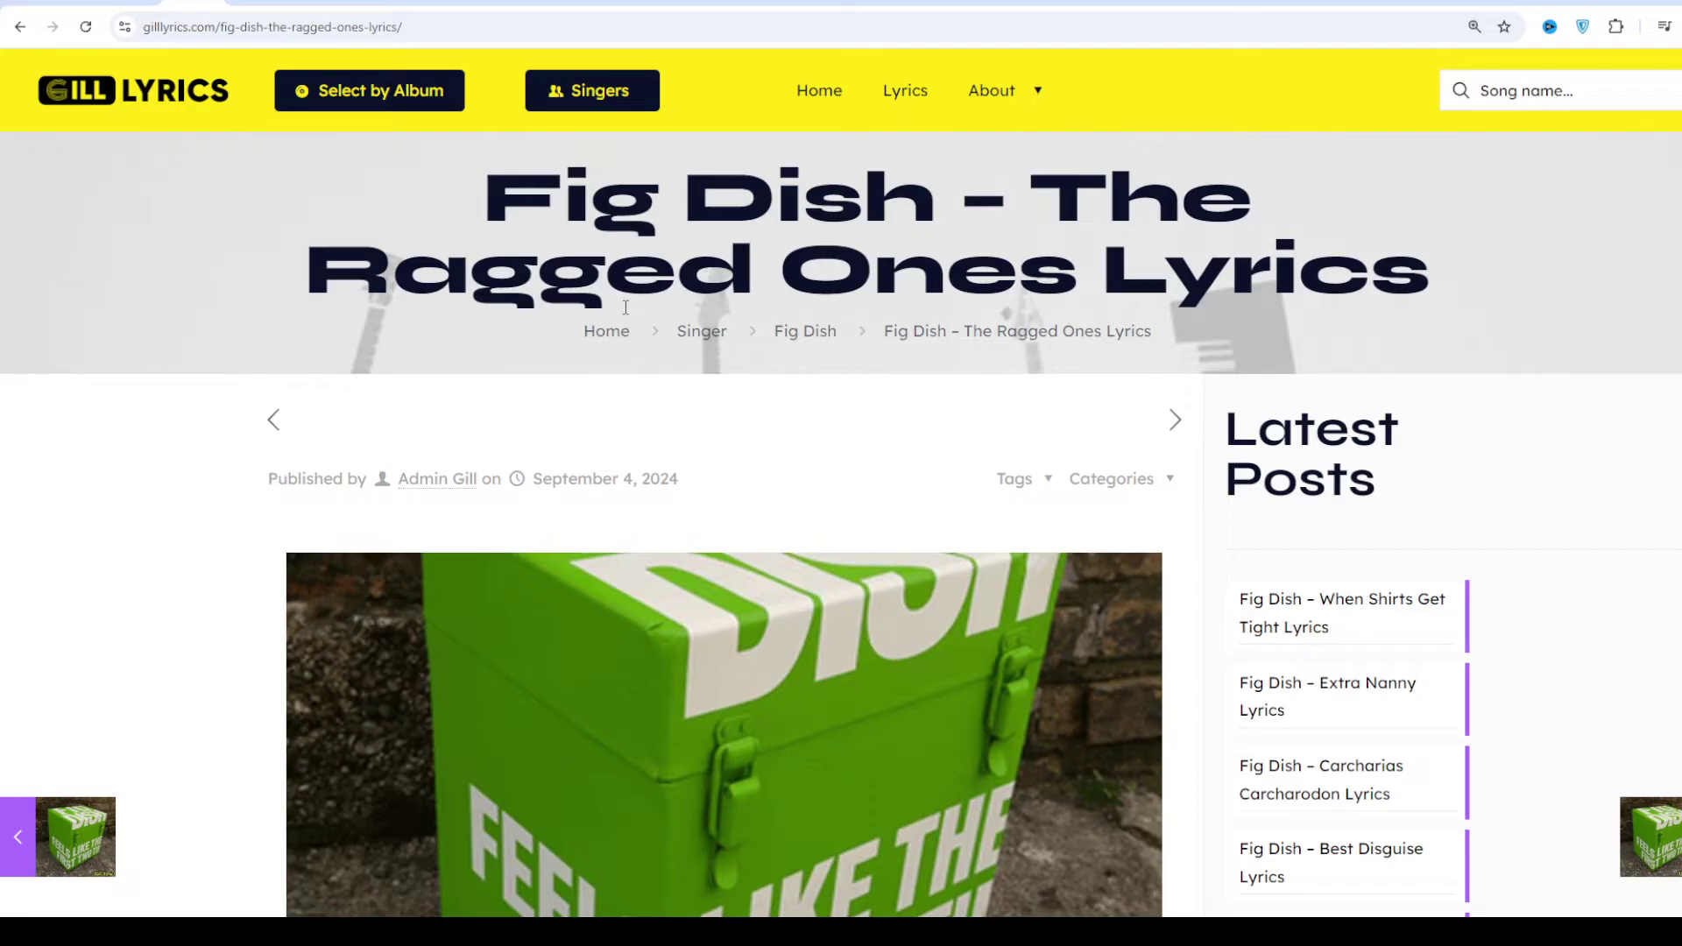
Scroll past the final chorus of The Ragged Ones to the Related posts, then start back up
{"action": "scroll", "coordinate": [626, 307], "scroll_direction": "down", "scroll_amount": 1}
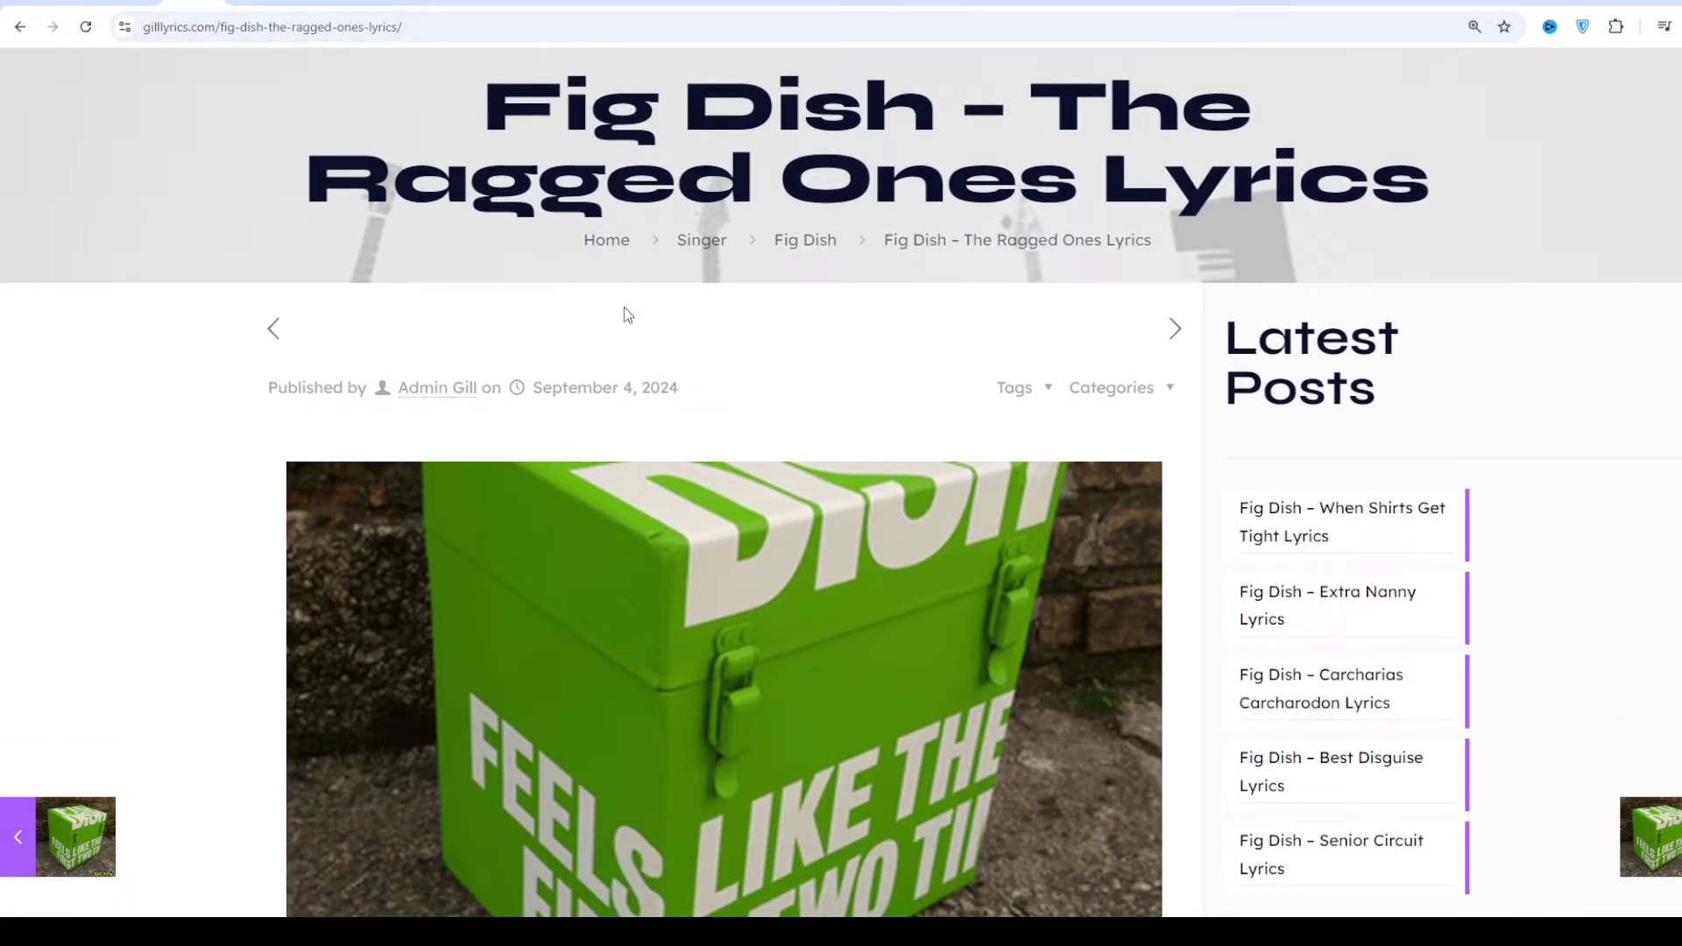
{"action": "scroll", "coordinate": [627, 314], "scroll_direction": "down", "scroll_amount": 1}
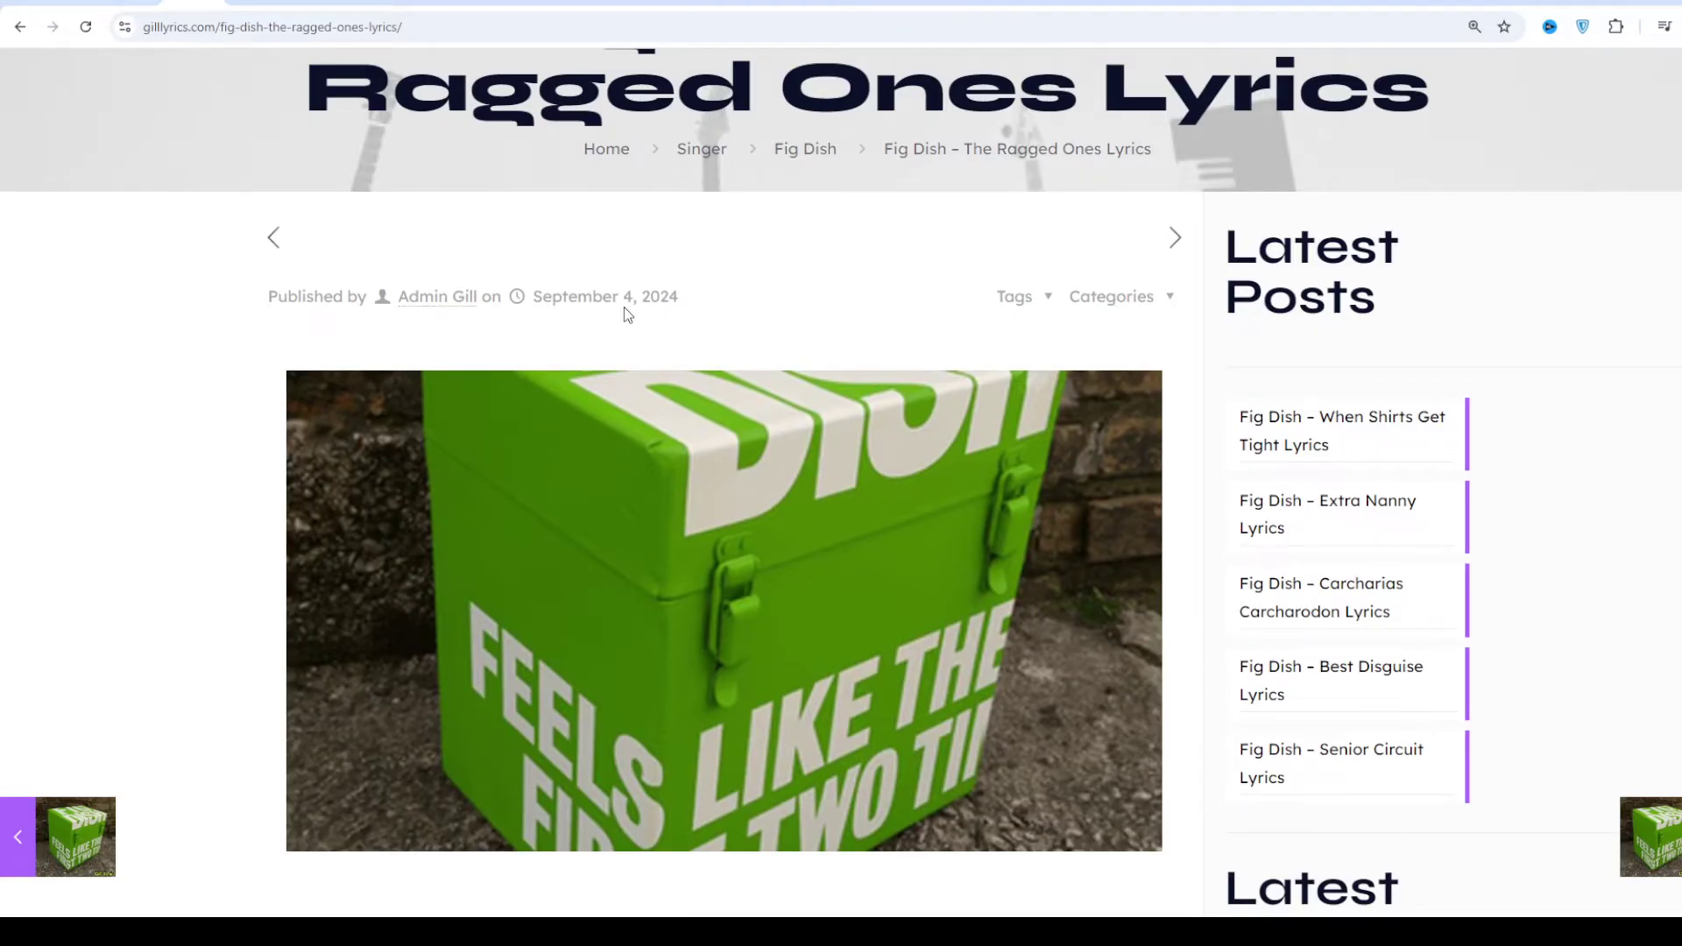
{"action": "scroll", "coordinate": [627, 314], "scroll_direction": "down", "scroll_amount": 1}
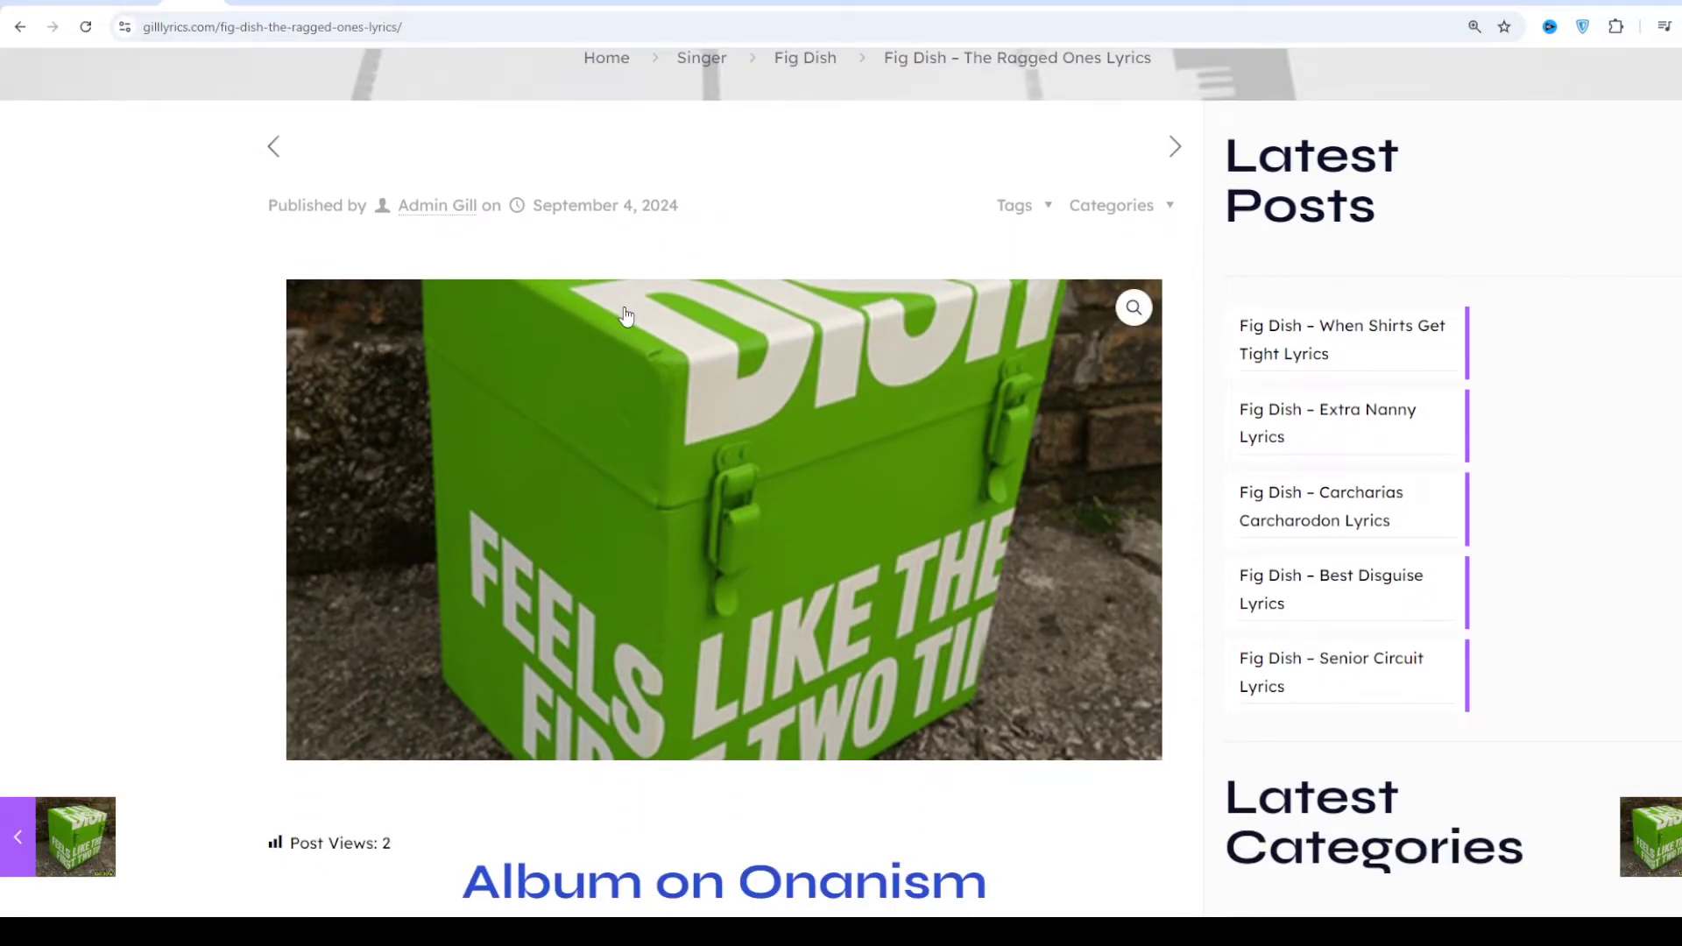
{"action": "scroll", "coordinate": [626, 316], "scroll_direction": "down", "scroll_amount": 1}
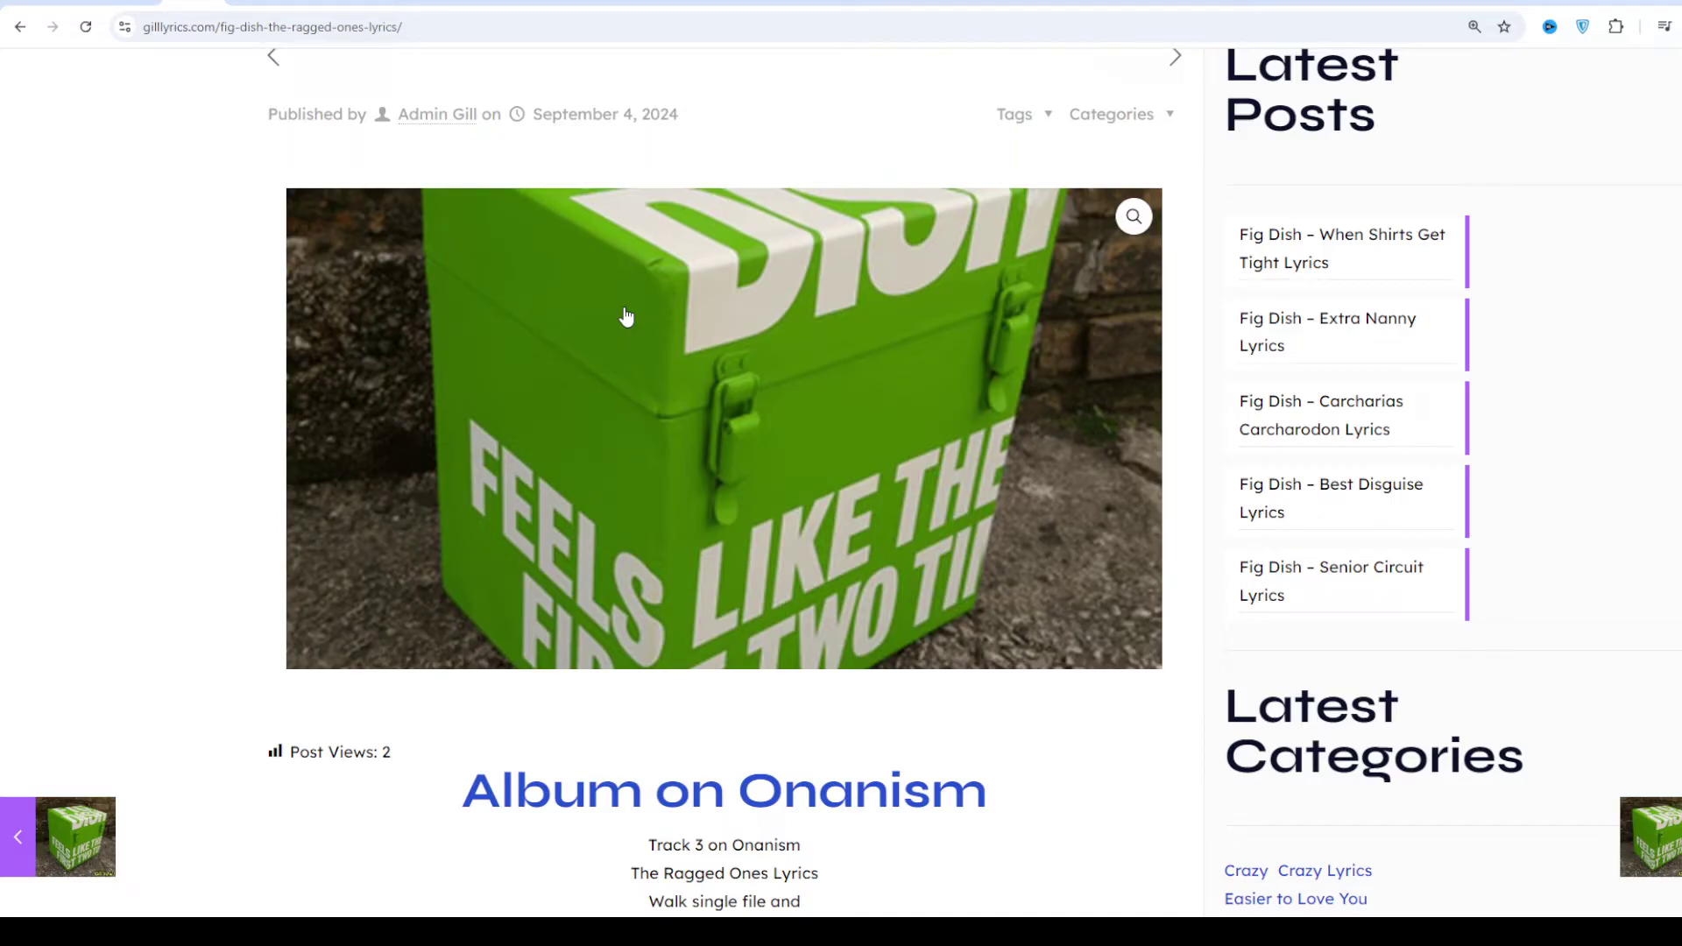
{"action": "scroll", "coordinate": [626, 315], "scroll_direction": "down", "scroll_amount": 1}
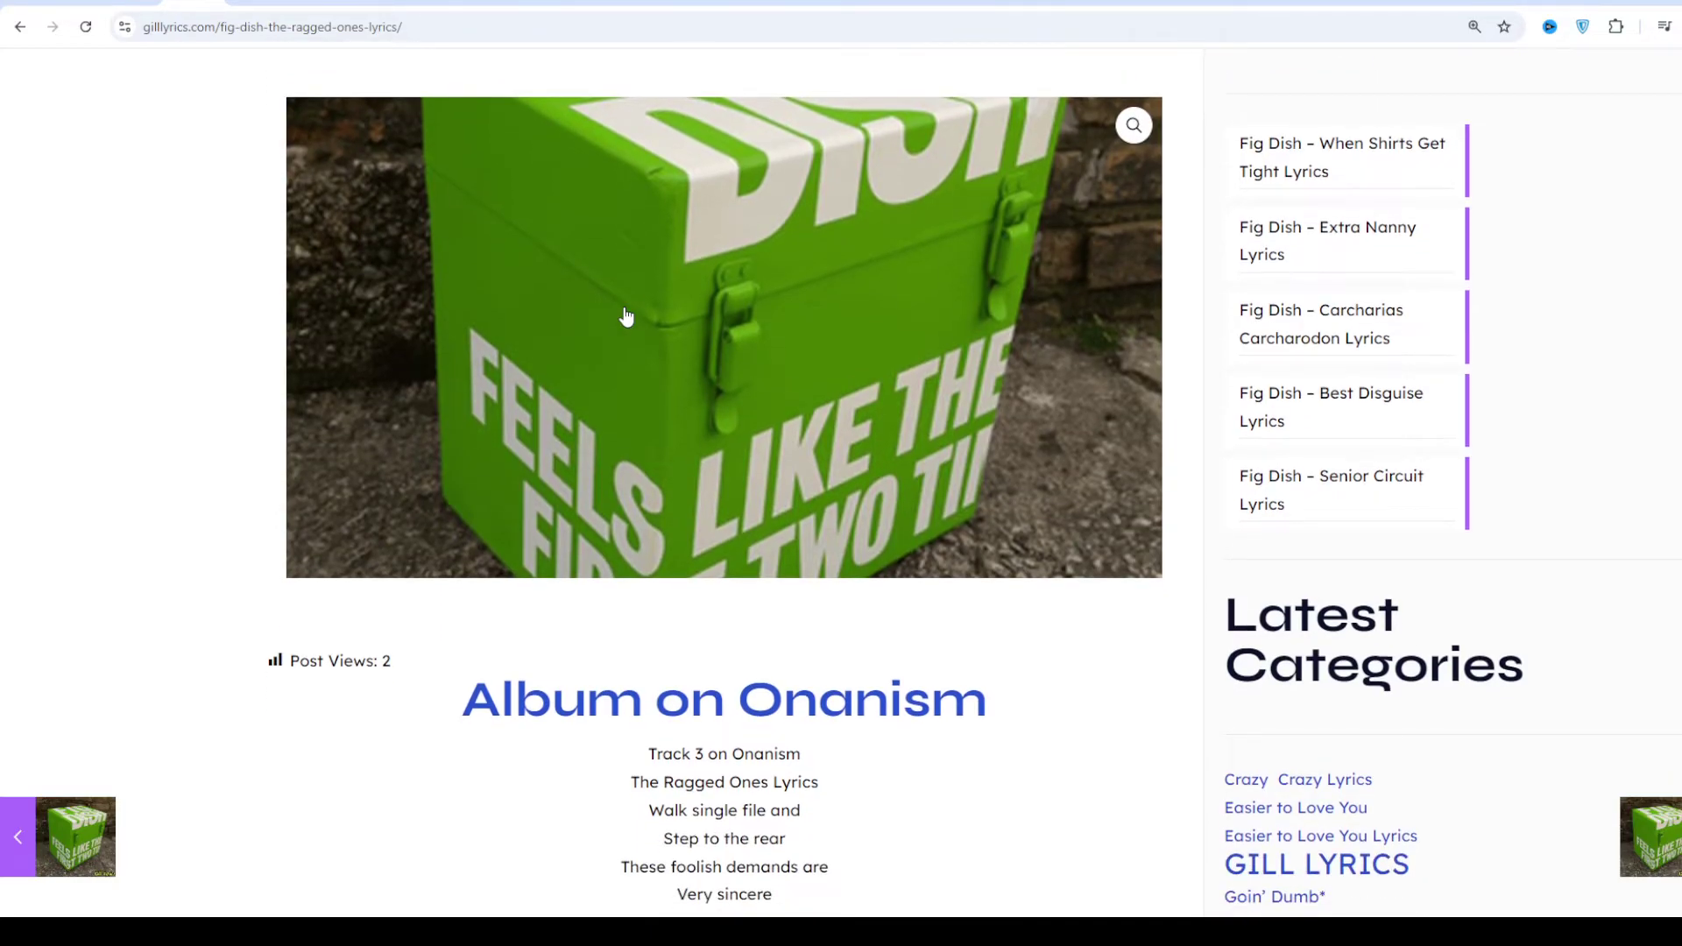
{"action": "scroll", "coordinate": [625, 316], "scroll_direction": "down", "scroll_amount": 1}
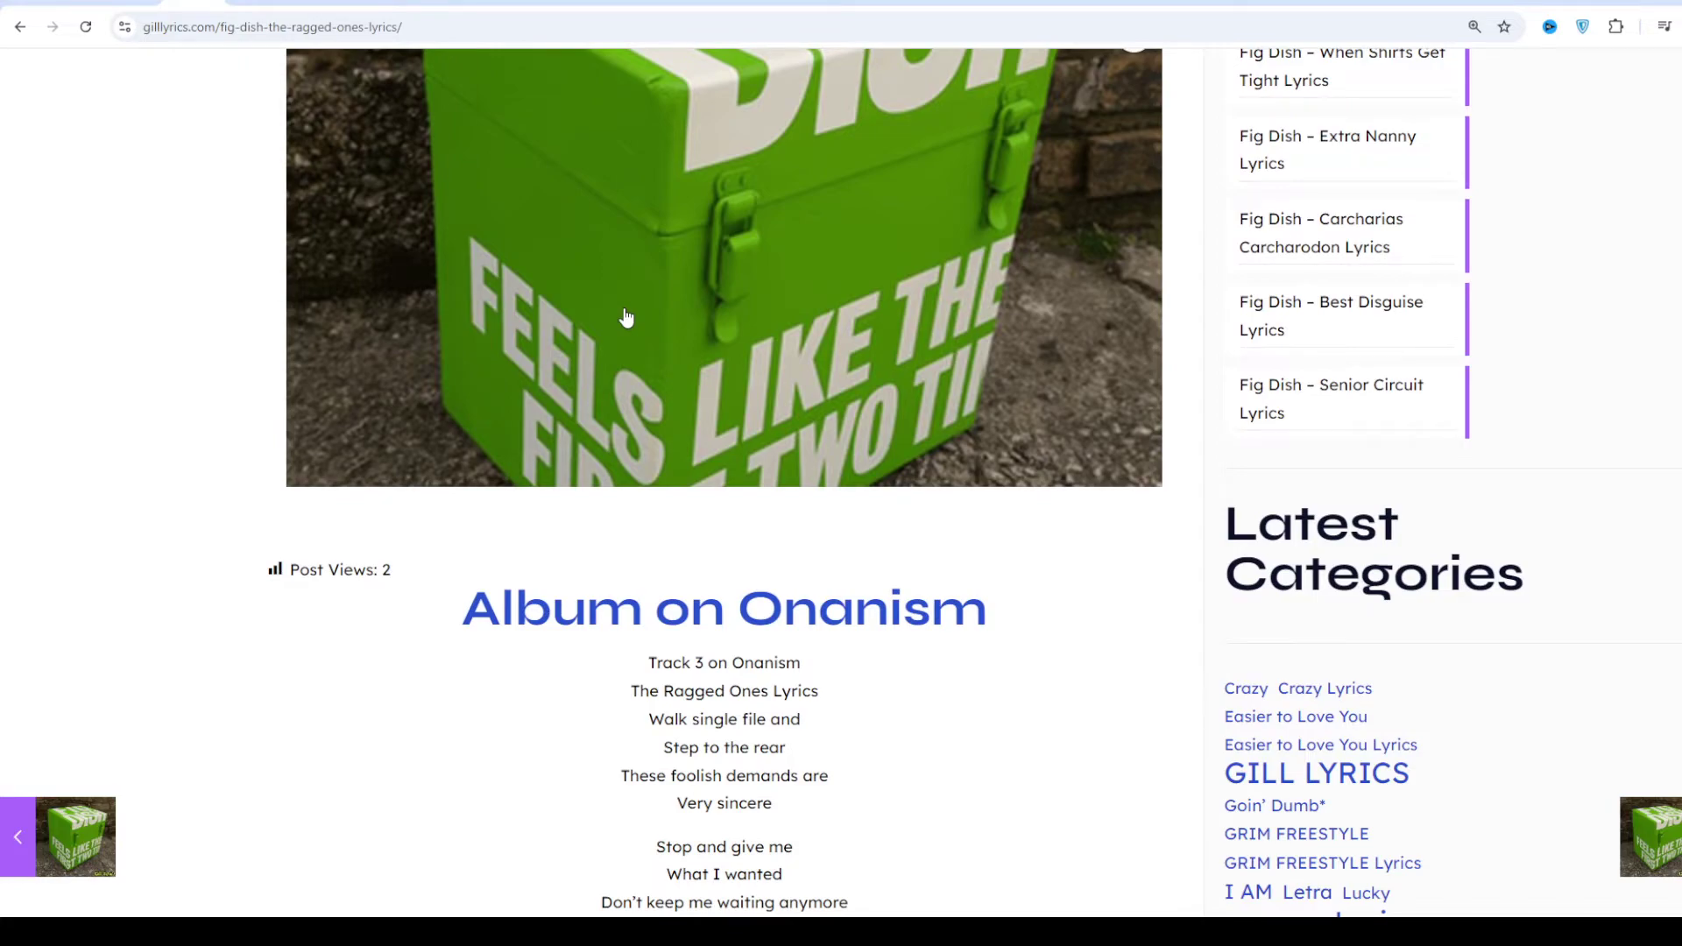
{"action": "scroll", "coordinate": [626, 316], "scroll_direction": "down", "scroll_amount": 1}
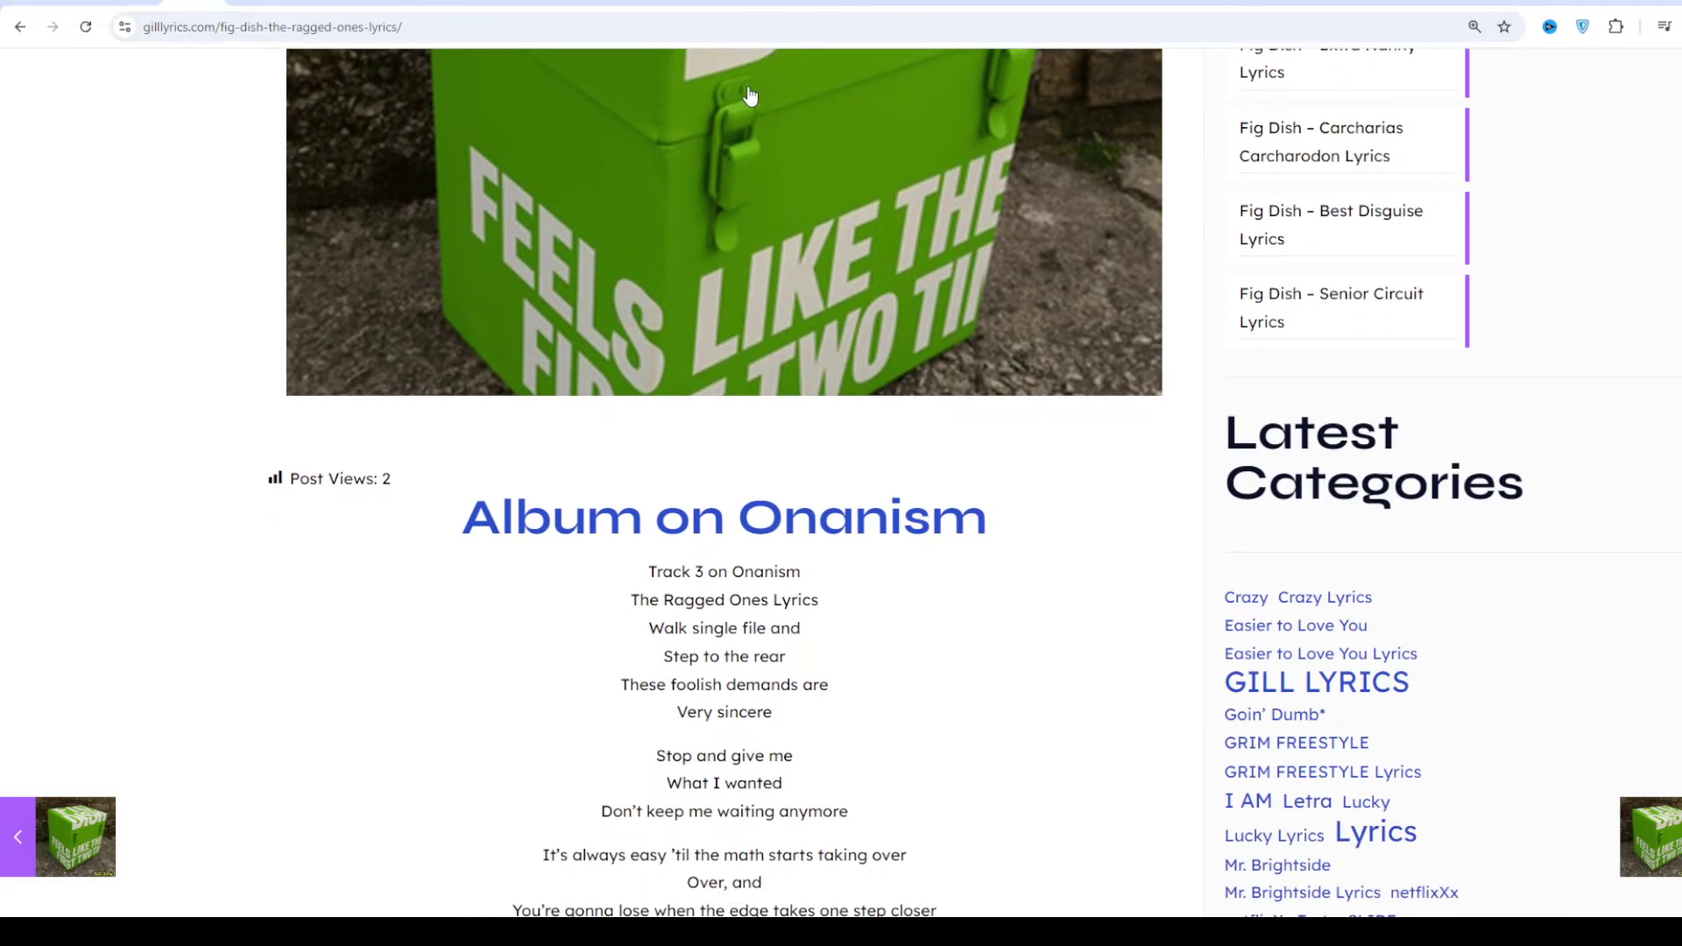
{"action": "scroll", "coordinate": [750, 97], "scroll_direction": "down", "scroll_amount": 1}
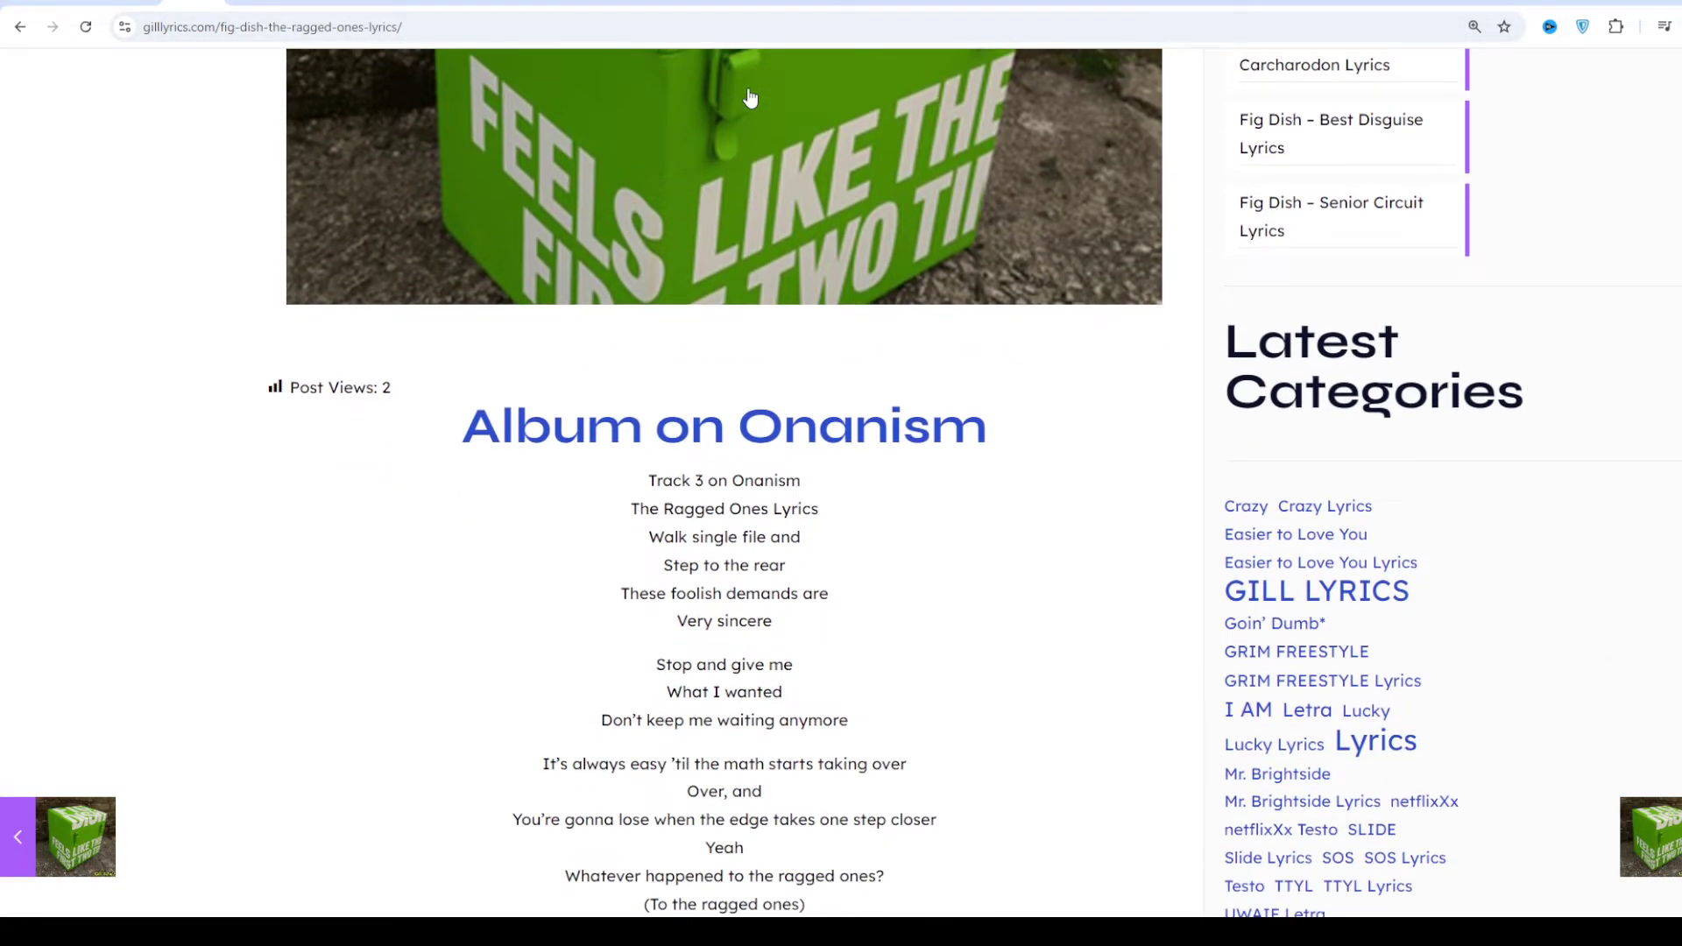
{"action": "scroll", "coordinate": [750, 96], "scroll_direction": "down", "scroll_amount": 1}
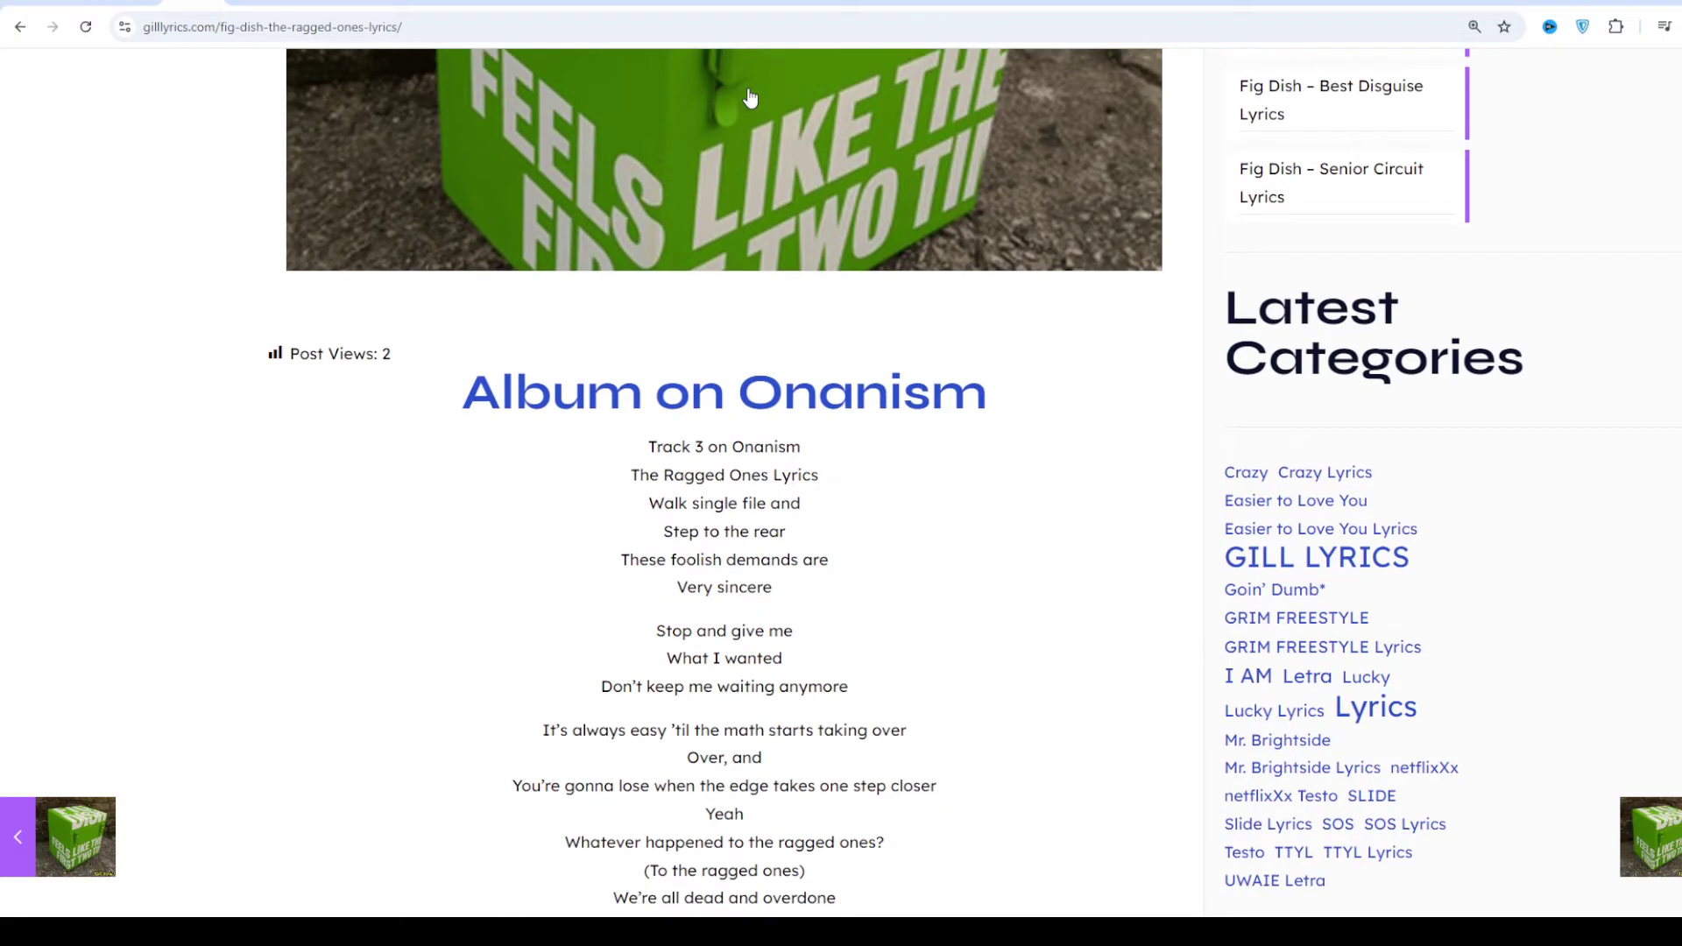
{"action": "scroll", "coordinate": [750, 97], "scroll_direction": "down", "scroll_amount": 1}
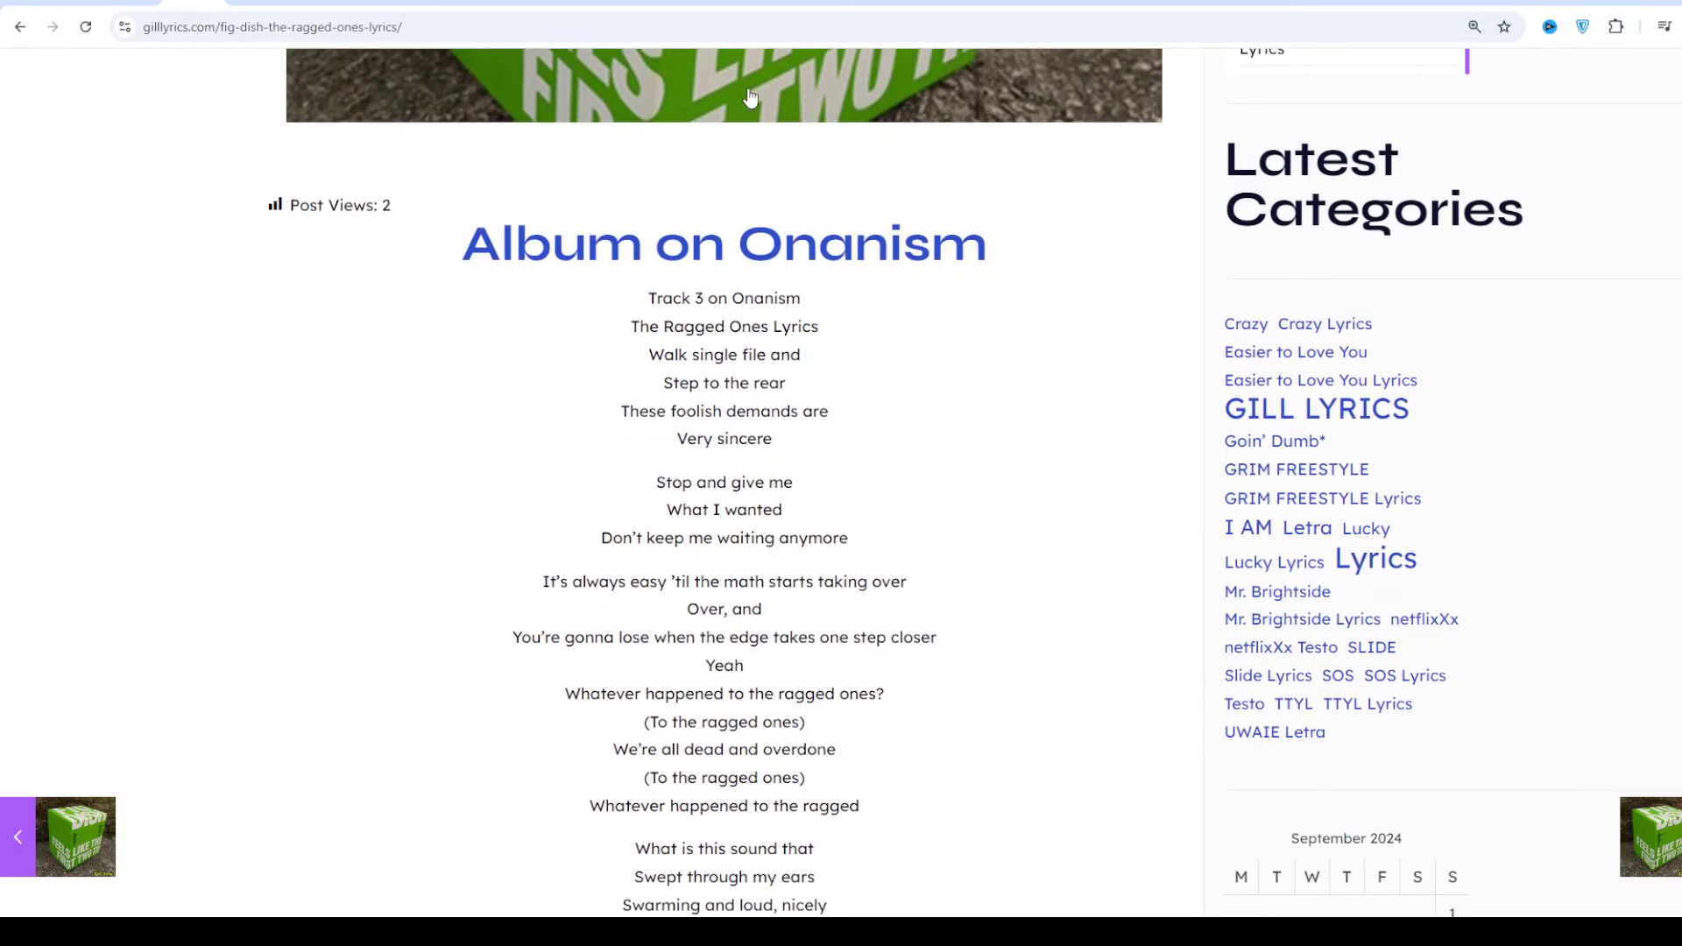
{"action": "scroll", "coordinate": [750, 97], "scroll_direction": "down", "scroll_amount": 1}
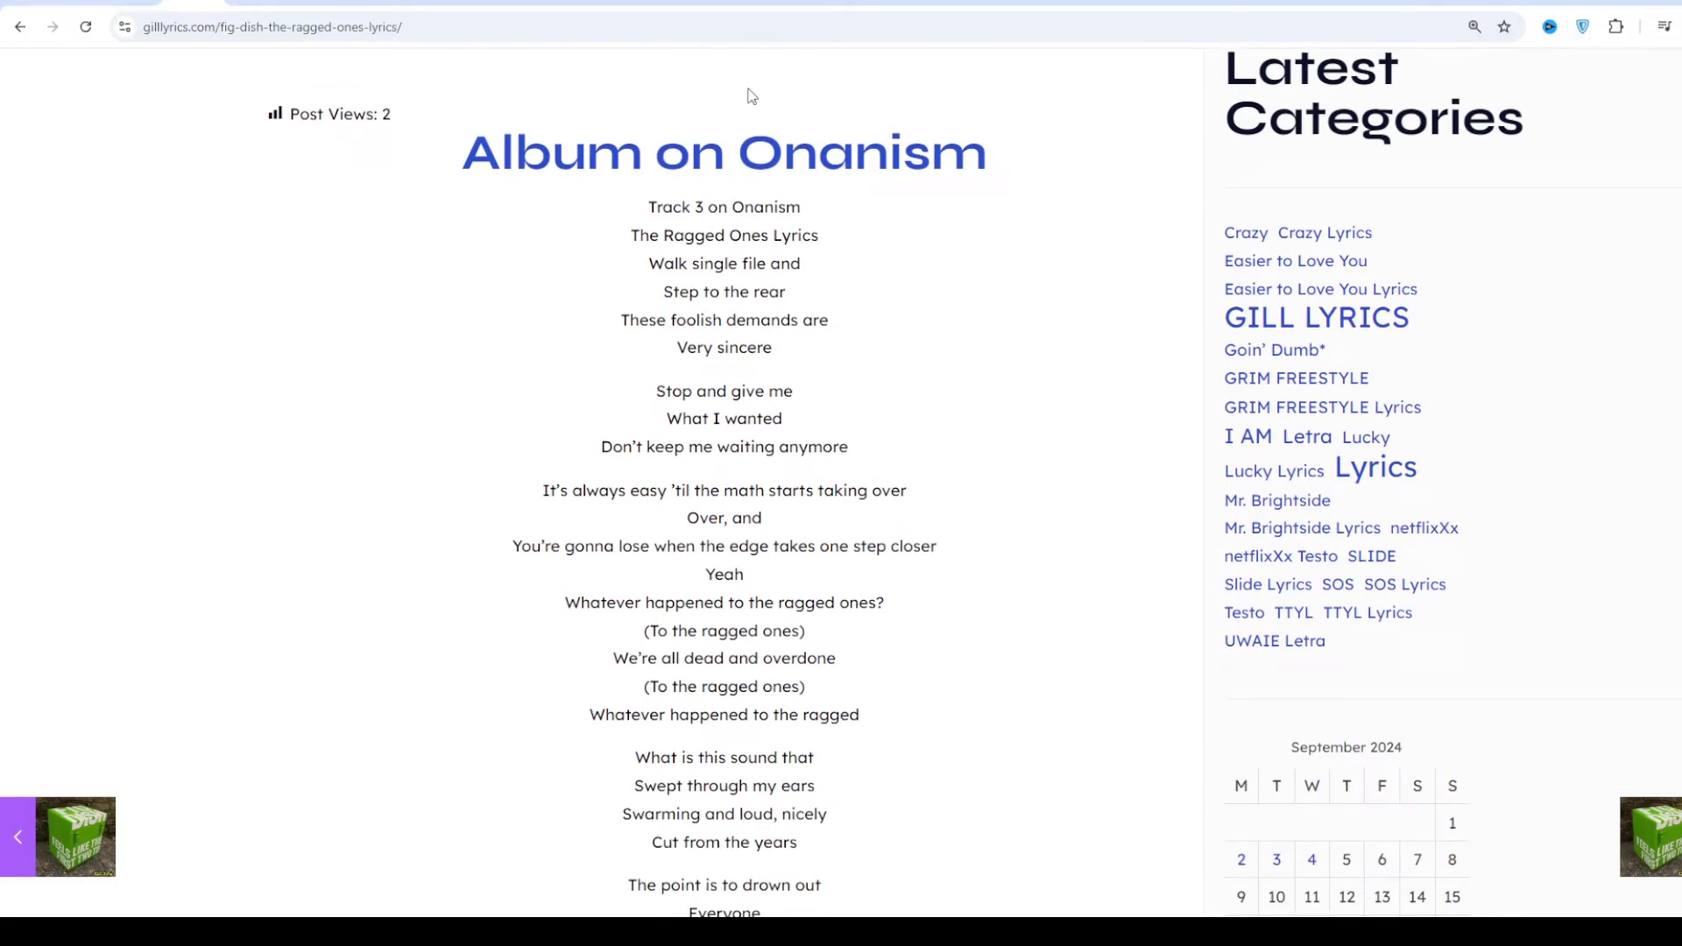
{"action": "scroll", "coordinate": [750, 96], "scroll_direction": "down", "scroll_amount": 1}
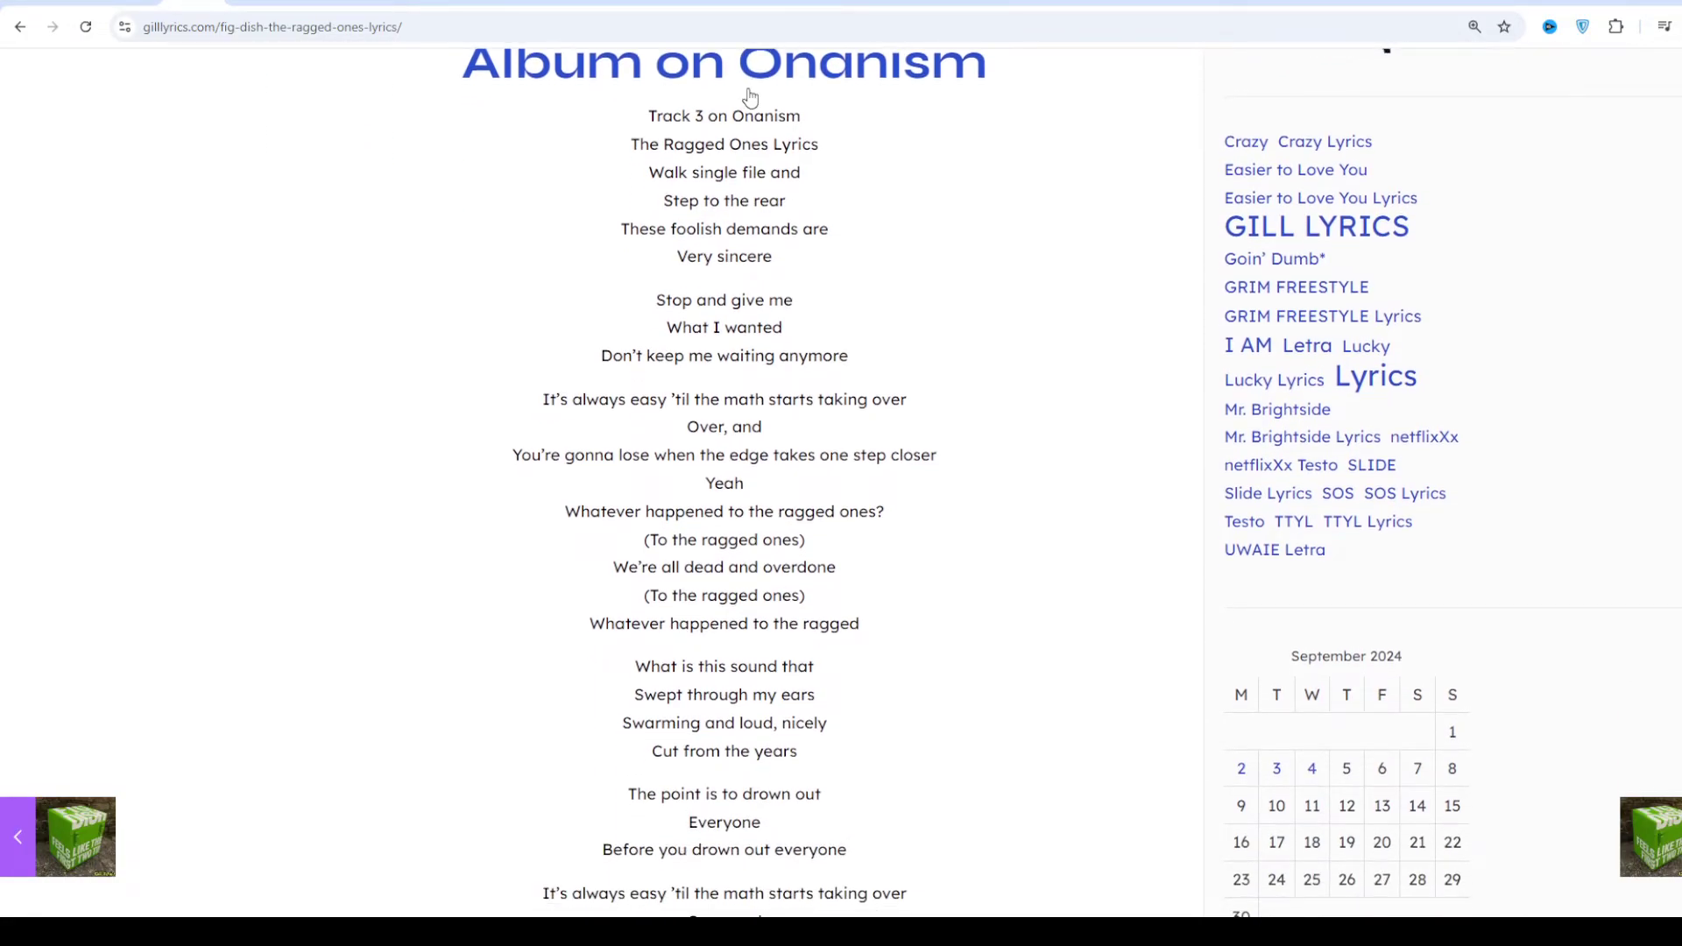
{"action": "scroll", "coordinate": [750, 97], "scroll_direction": "down", "scroll_amount": 1}
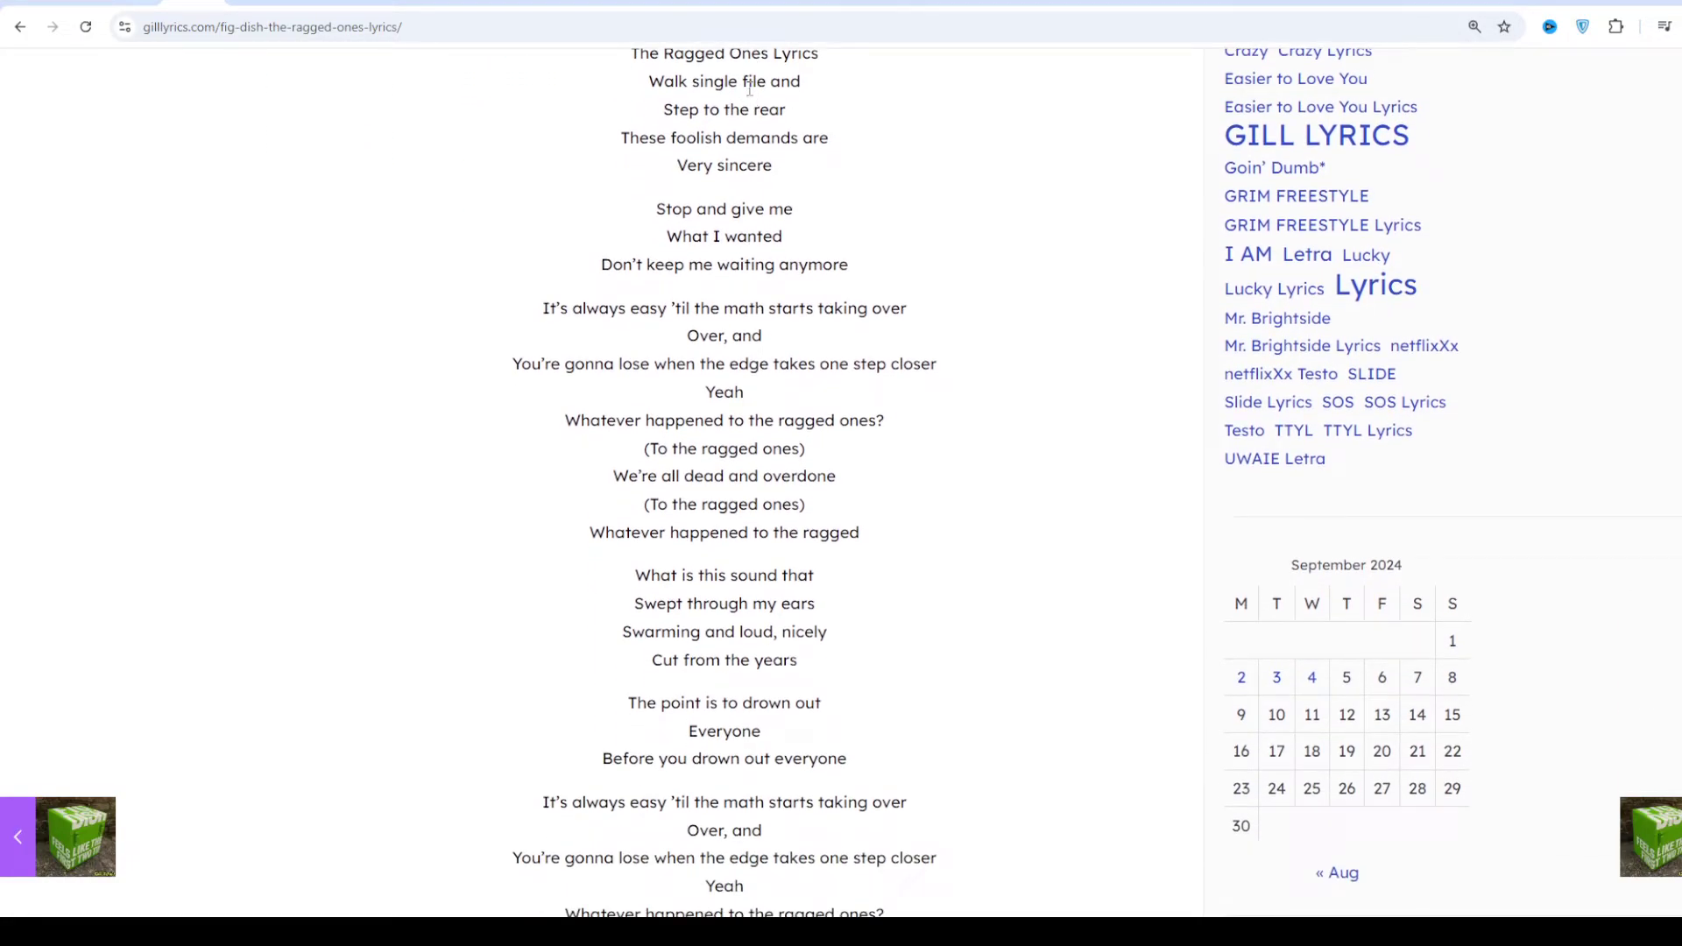
{"action": "scroll", "coordinate": [750, 89], "scroll_direction": "down", "scroll_amount": 1}
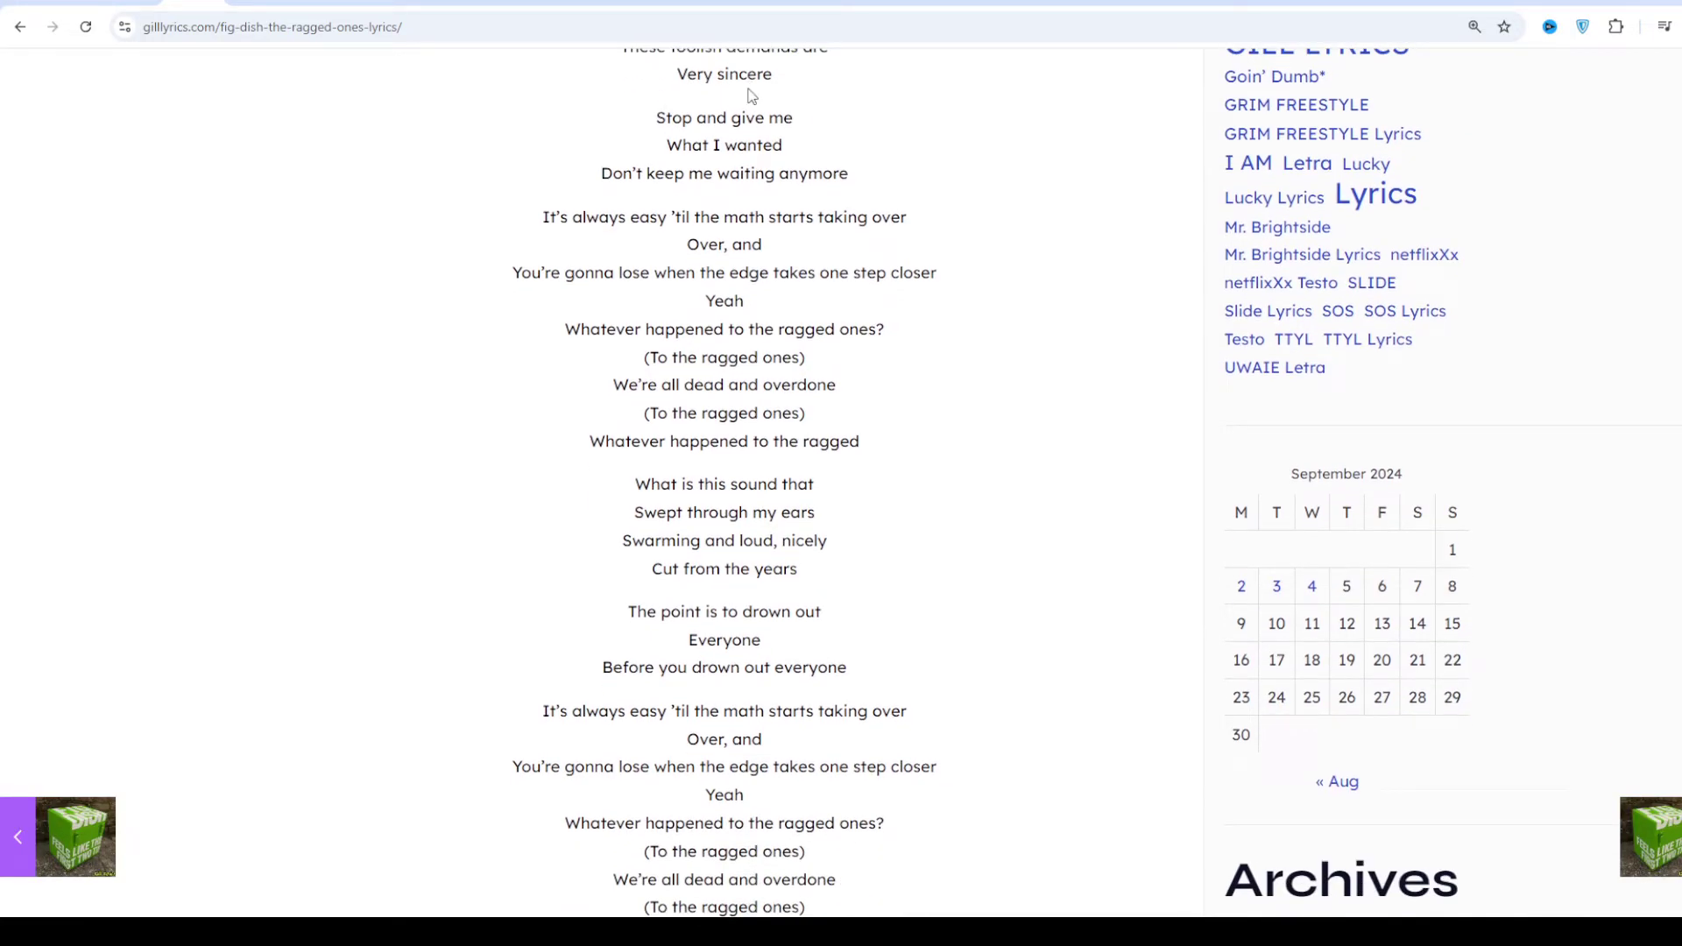
{"action": "scroll", "coordinate": [747, 89], "scroll_direction": "down", "scroll_amount": 1}
{"action": "scroll", "coordinate": [749, 87], "scroll_direction": "down", "scroll_amount": 1}
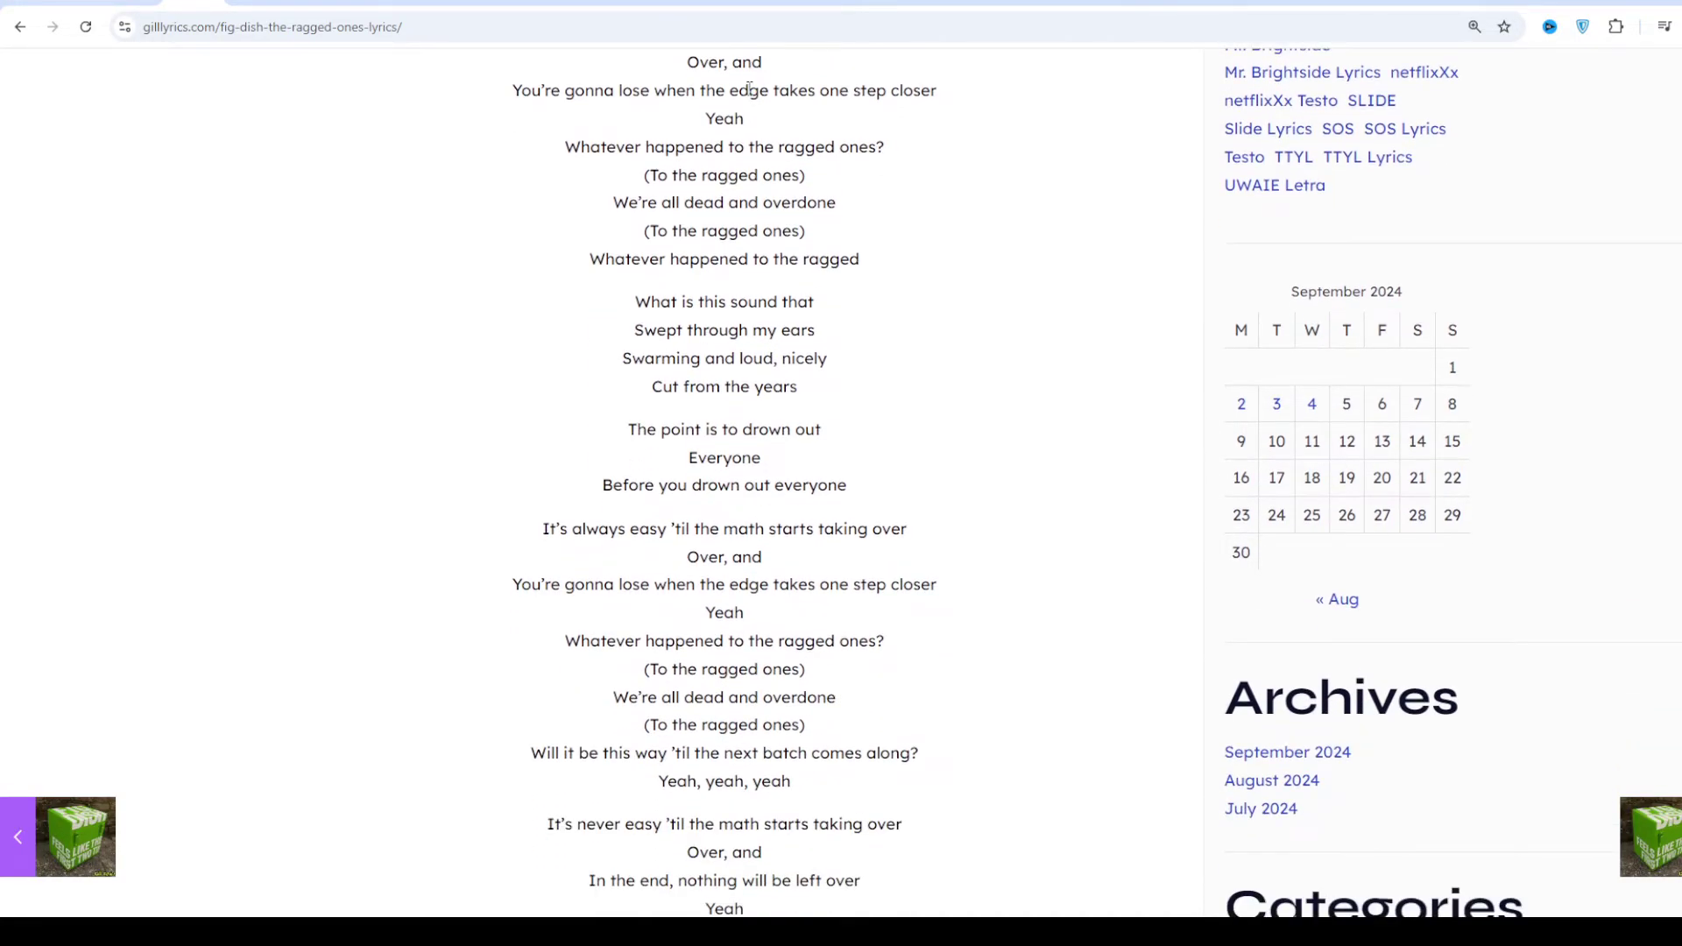
{"action": "scroll", "coordinate": [749, 88], "scroll_direction": "down", "scroll_amount": 1}
{"action": "scroll", "coordinate": [750, 89], "scroll_direction": "down", "scroll_amount": 1}
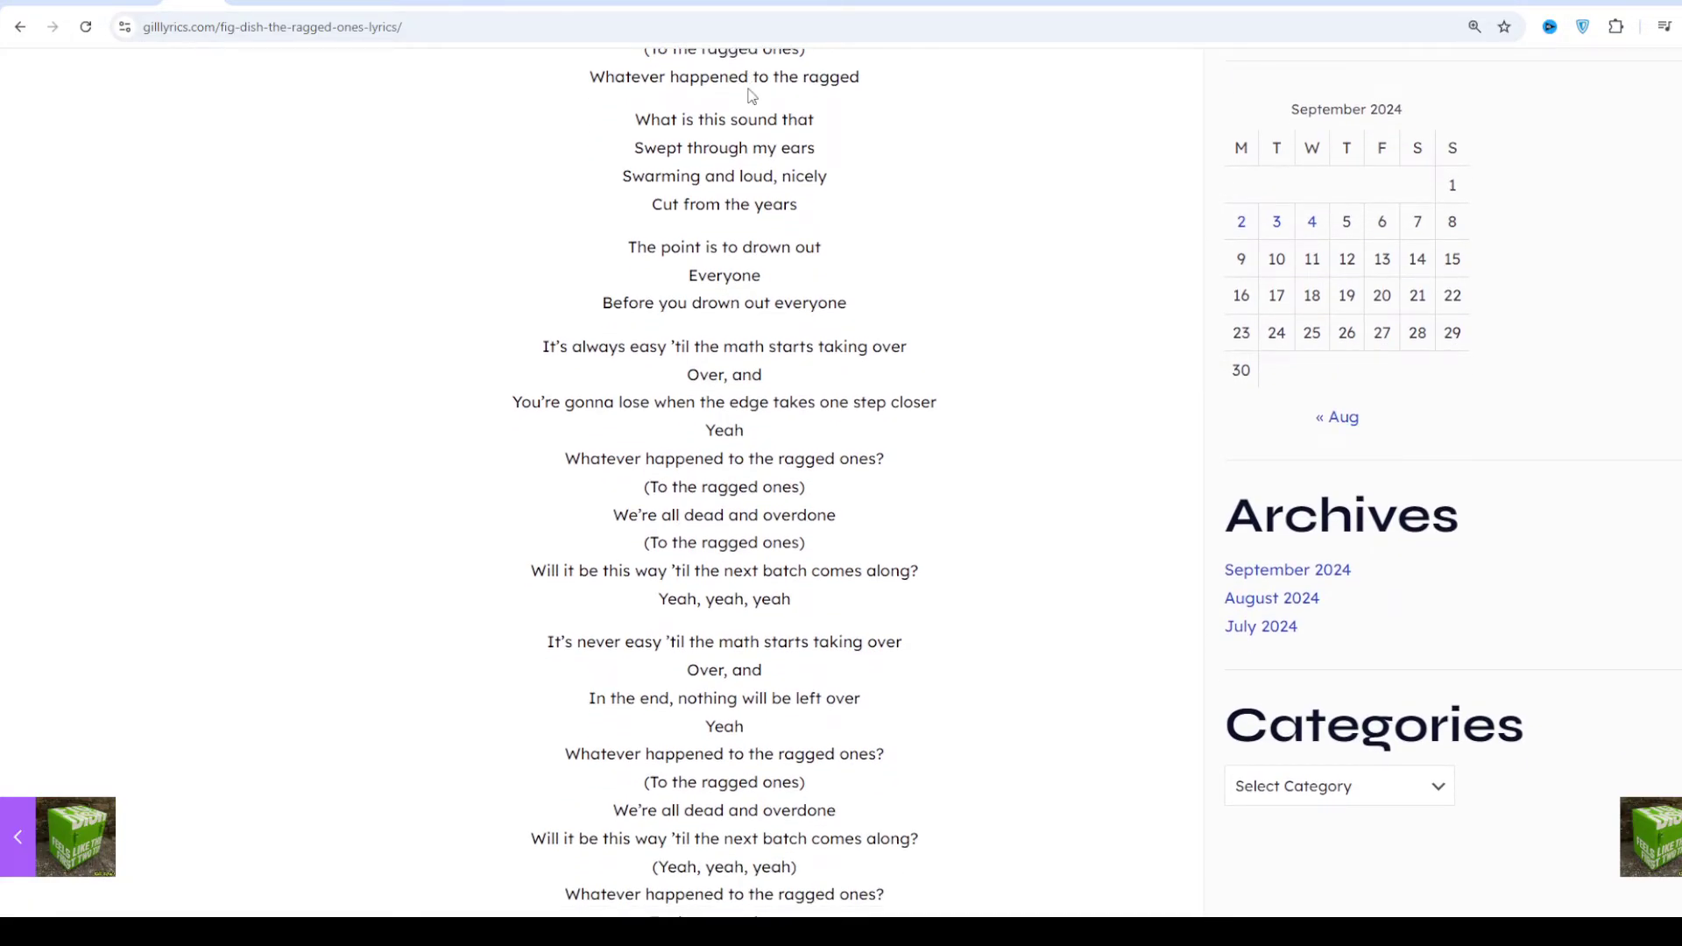
{"action": "scroll", "coordinate": [751, 95], "scroll_direction": "down", "scroll_amount": 1}
{"action": "scroll", "coordinate": [749, 87], "scroll_direction": "down", "scroll_amount": 1}
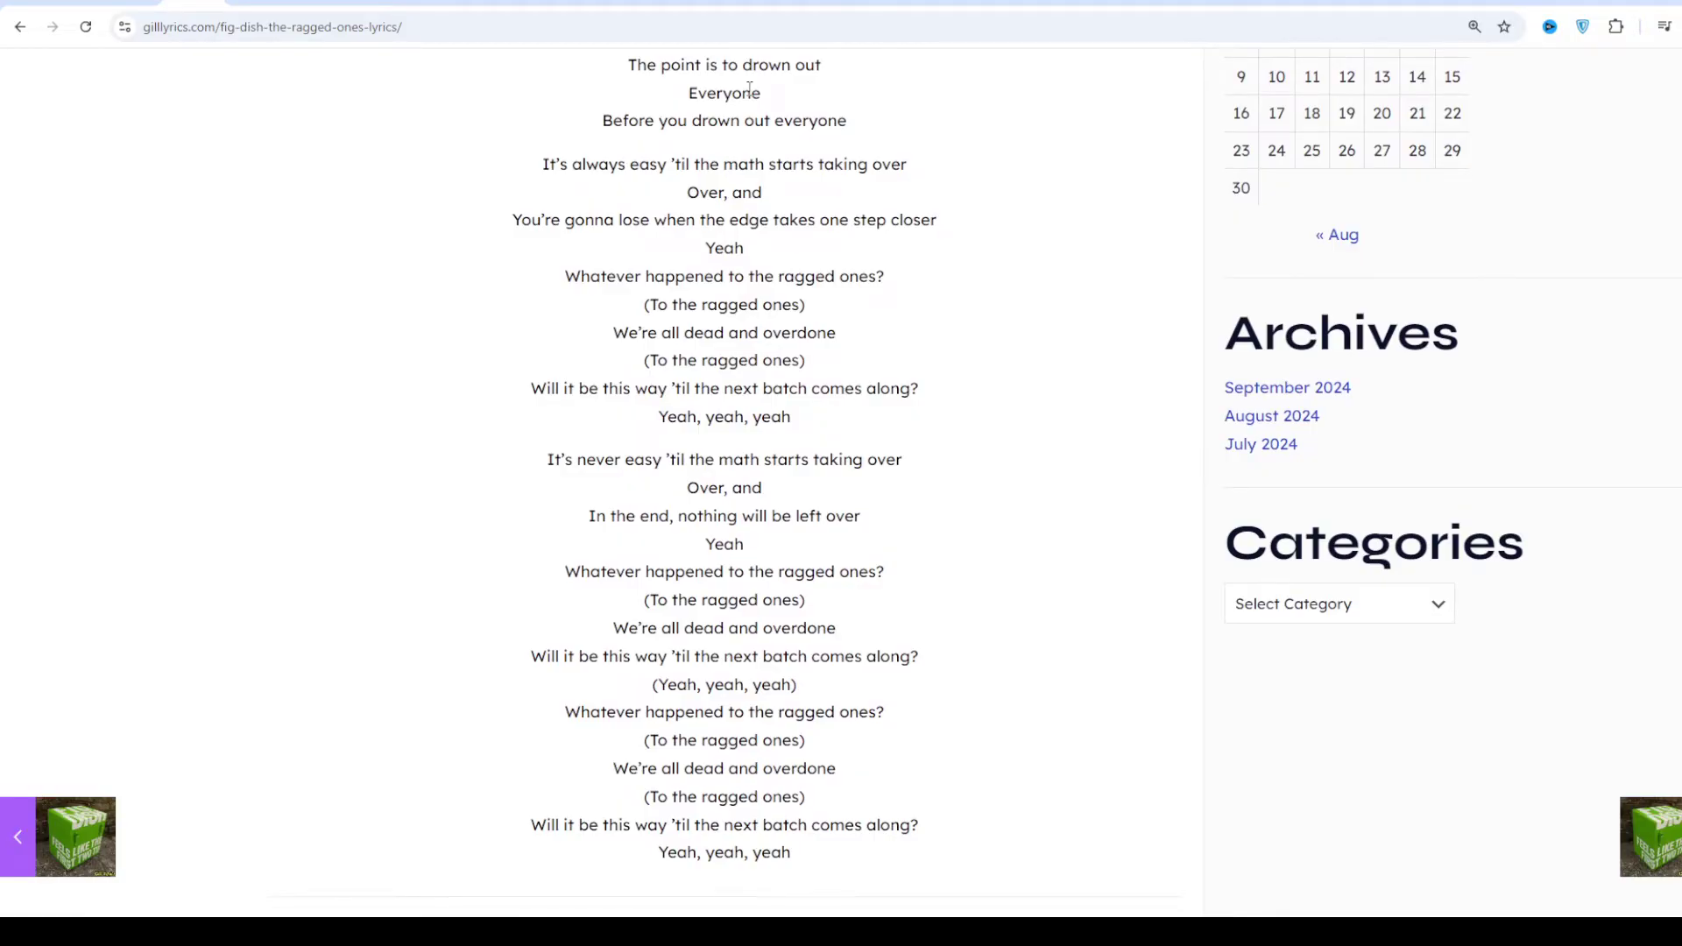
{"action": "scroll", "coordinate": [749, 89], "scroll_direction": "down", "scroll_amount": 1}
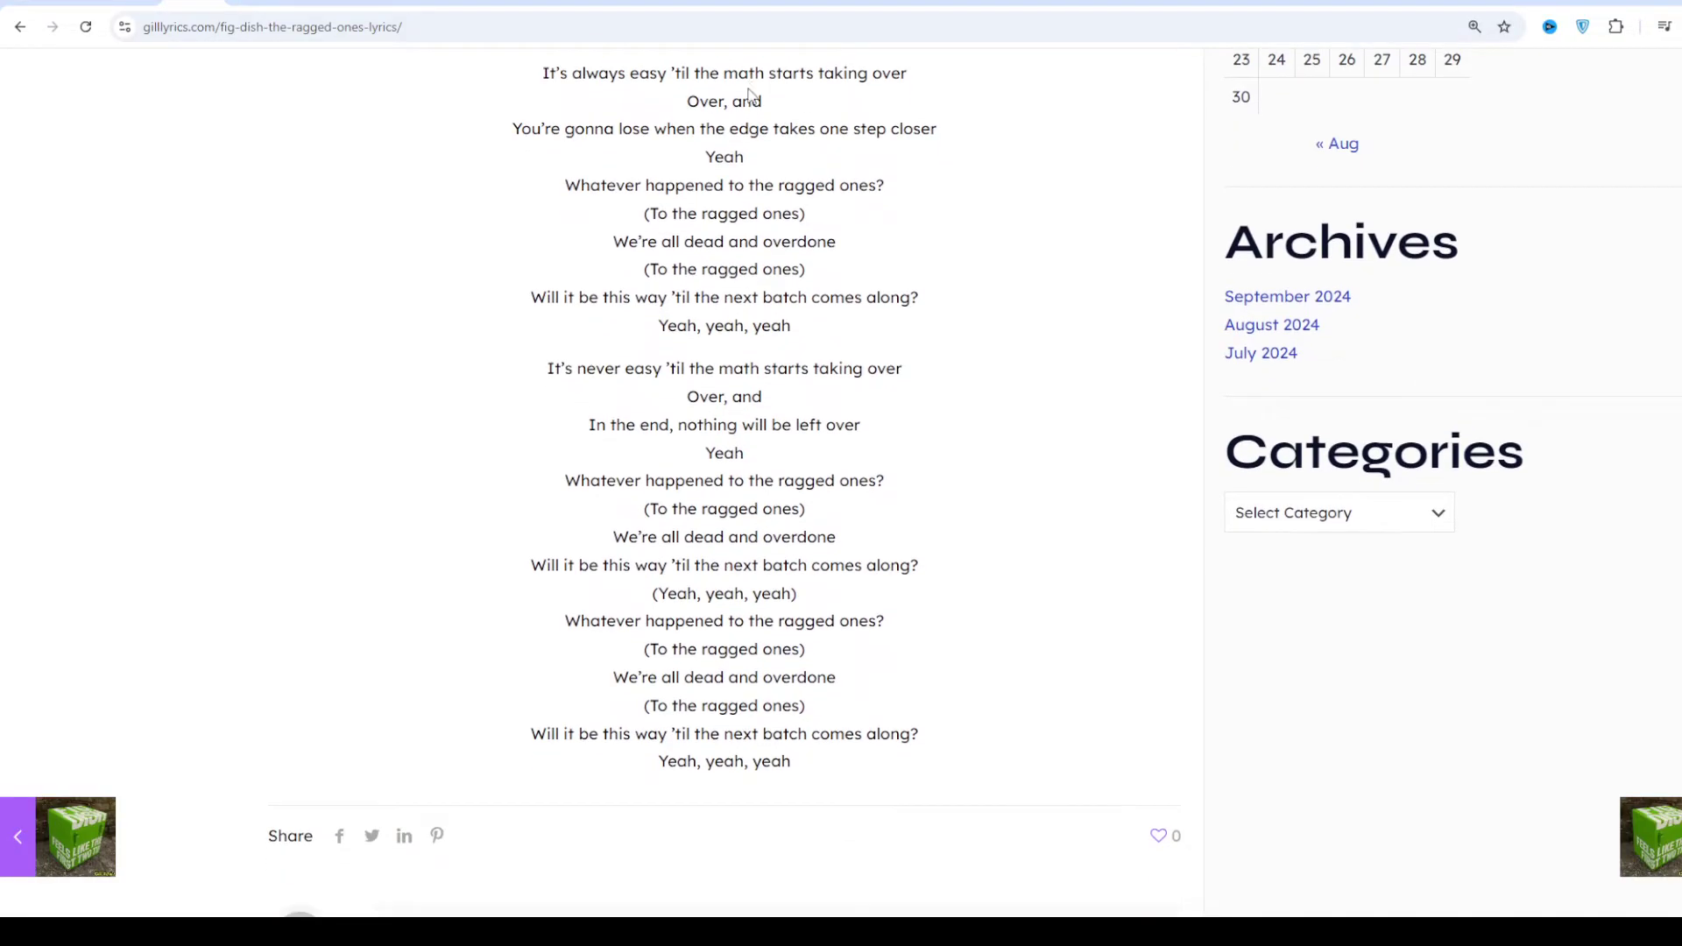
{"action": "scroll", "coordinate": [750, 95], "scroll_direction": "down", "scroll_amount": 1}
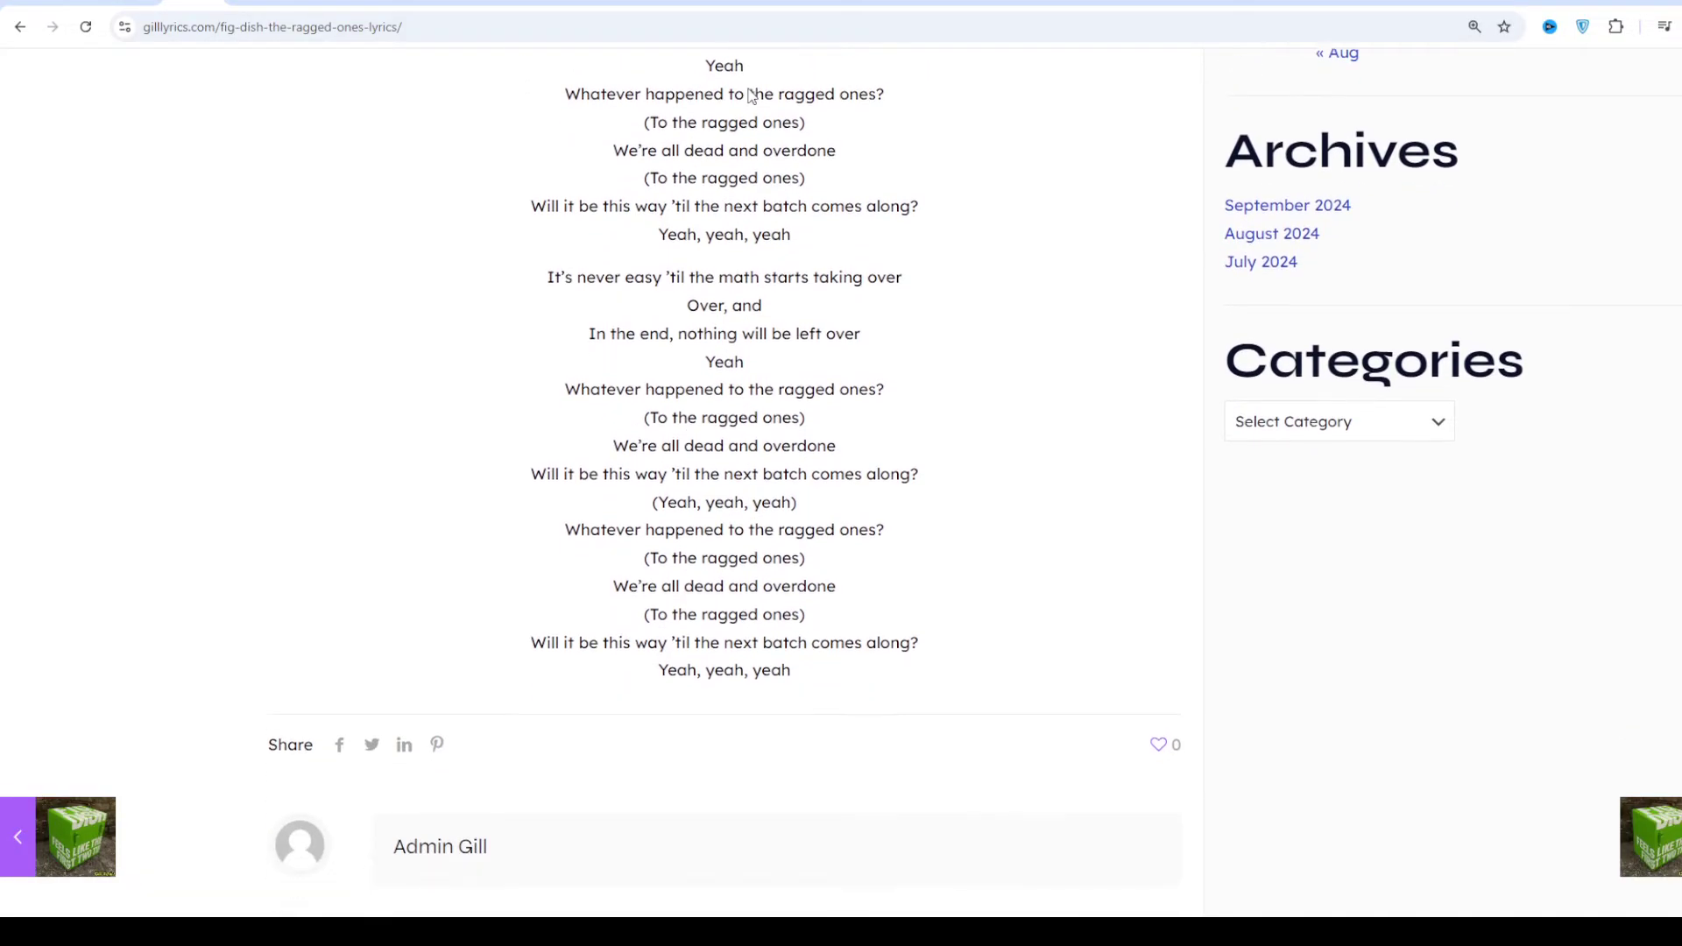
{"action": "scroll", "coordinate": [750, 88], "scroll_direction": "down", "scroll_amount": 1}
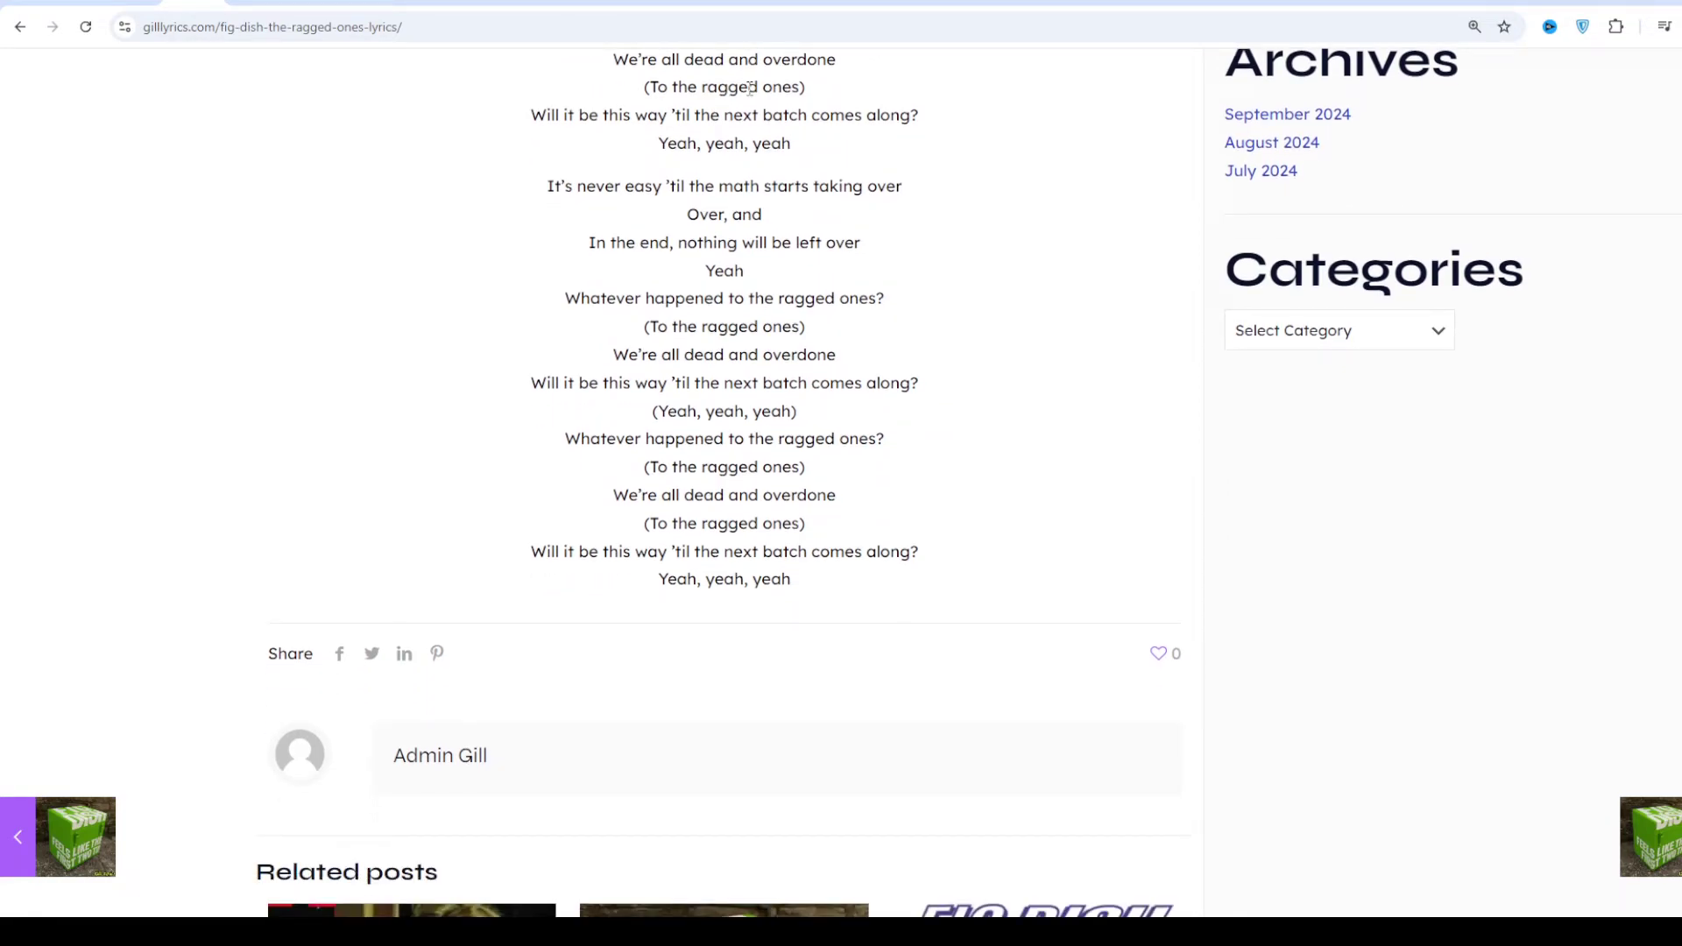
{"action": "scroll", "coordinate": [750, 88], "scroll_direction": "down", "scroll_amount": 1}
{"action": "scroll", "coordinate": [750, 88], "scroll_direction": "up", "scroll_amount": 20}
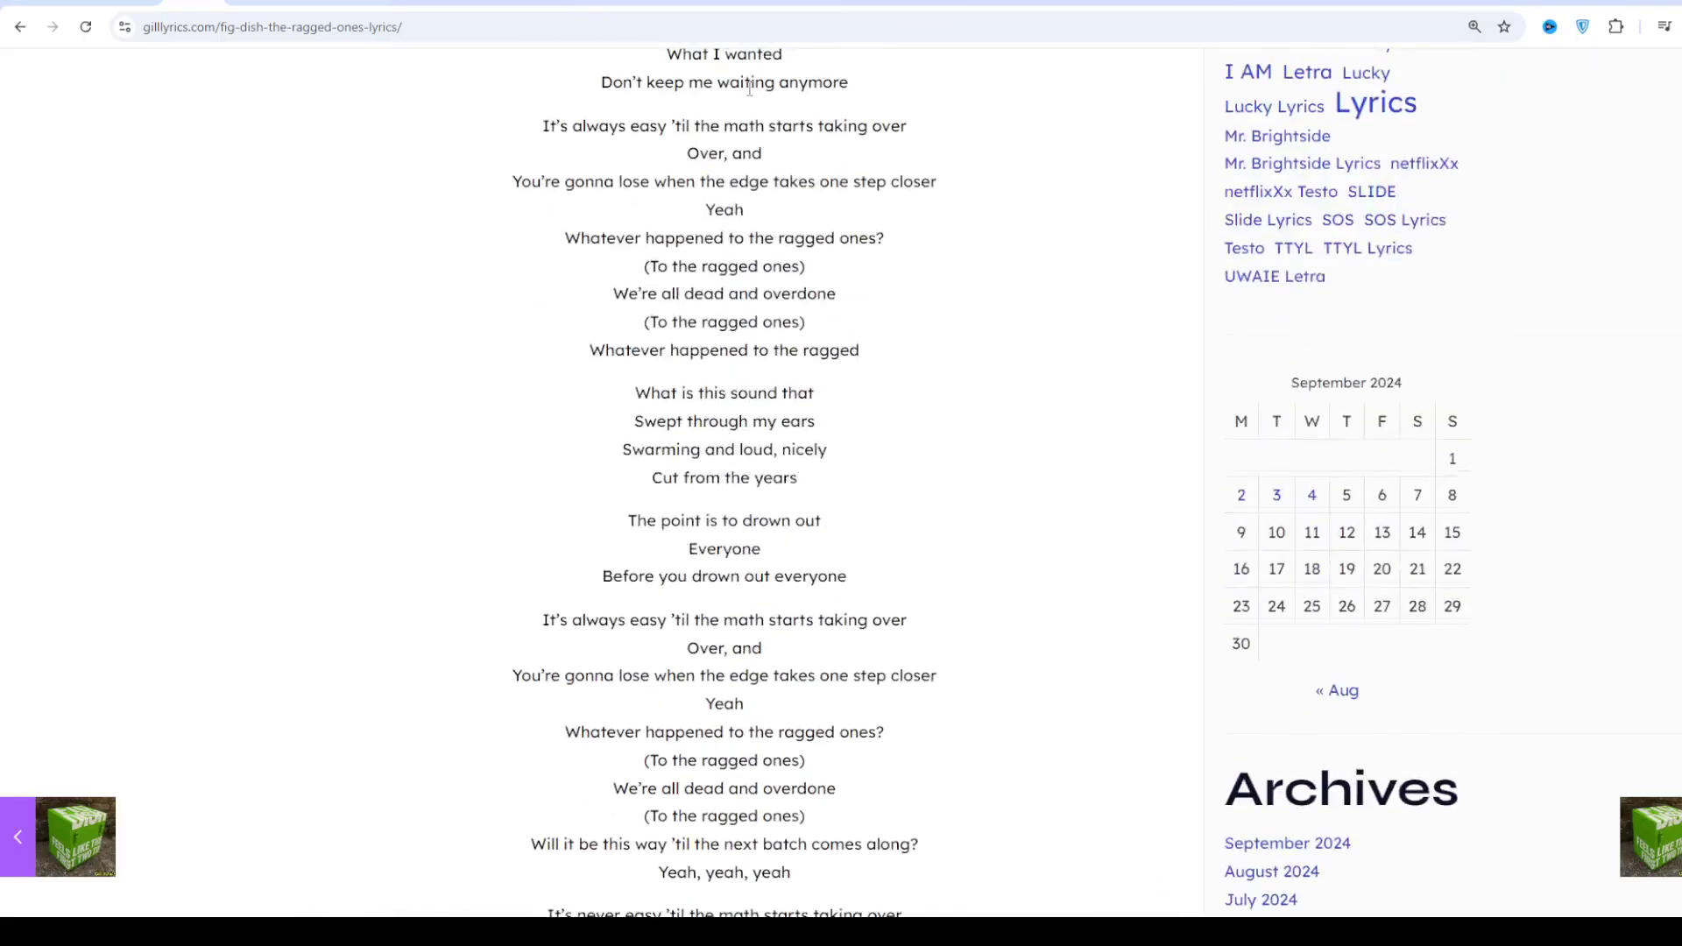
Scroll from the header through the lyrics ending 'Yeah, yeah, yeah' to the author credit and Related posts
{"action": "scroll", "coordinate": [745, 84], "scroll_direction": "up", "scroll_amount": 1}
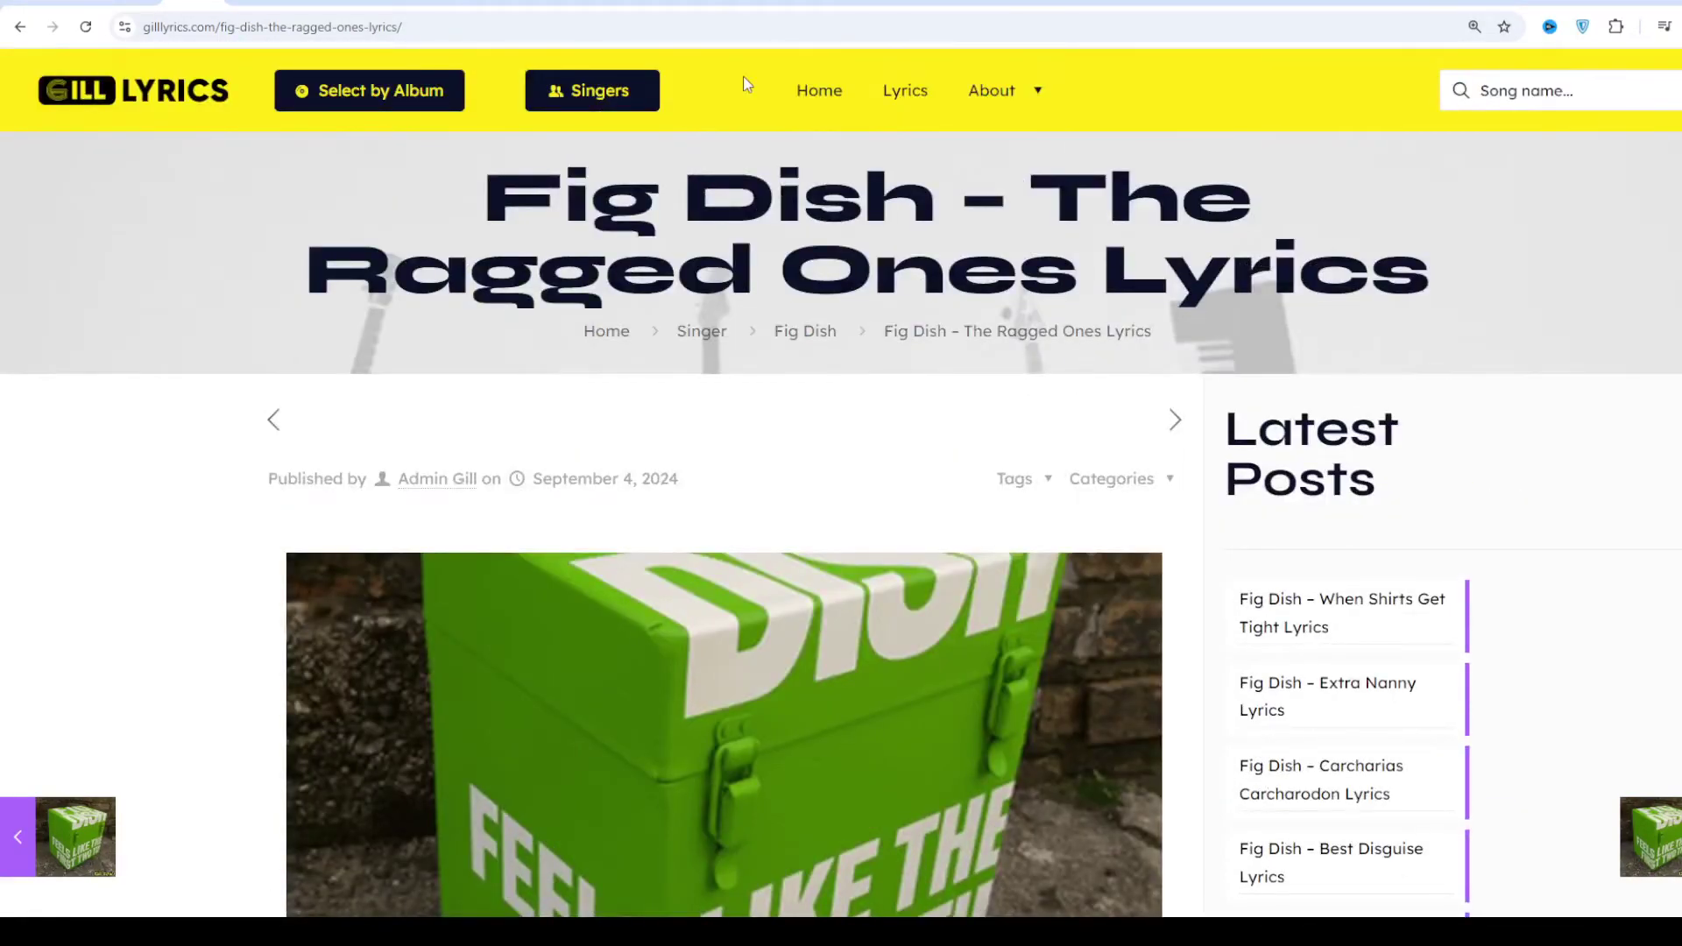
{"action": "scroll", "coordinate": [744, 77], "scroll_direction": "down", "scroll_amount": 1}
{"action": "scroll", "coordinate": [745, 76], "scroll_direction": "down", "scroll_amount": 2}
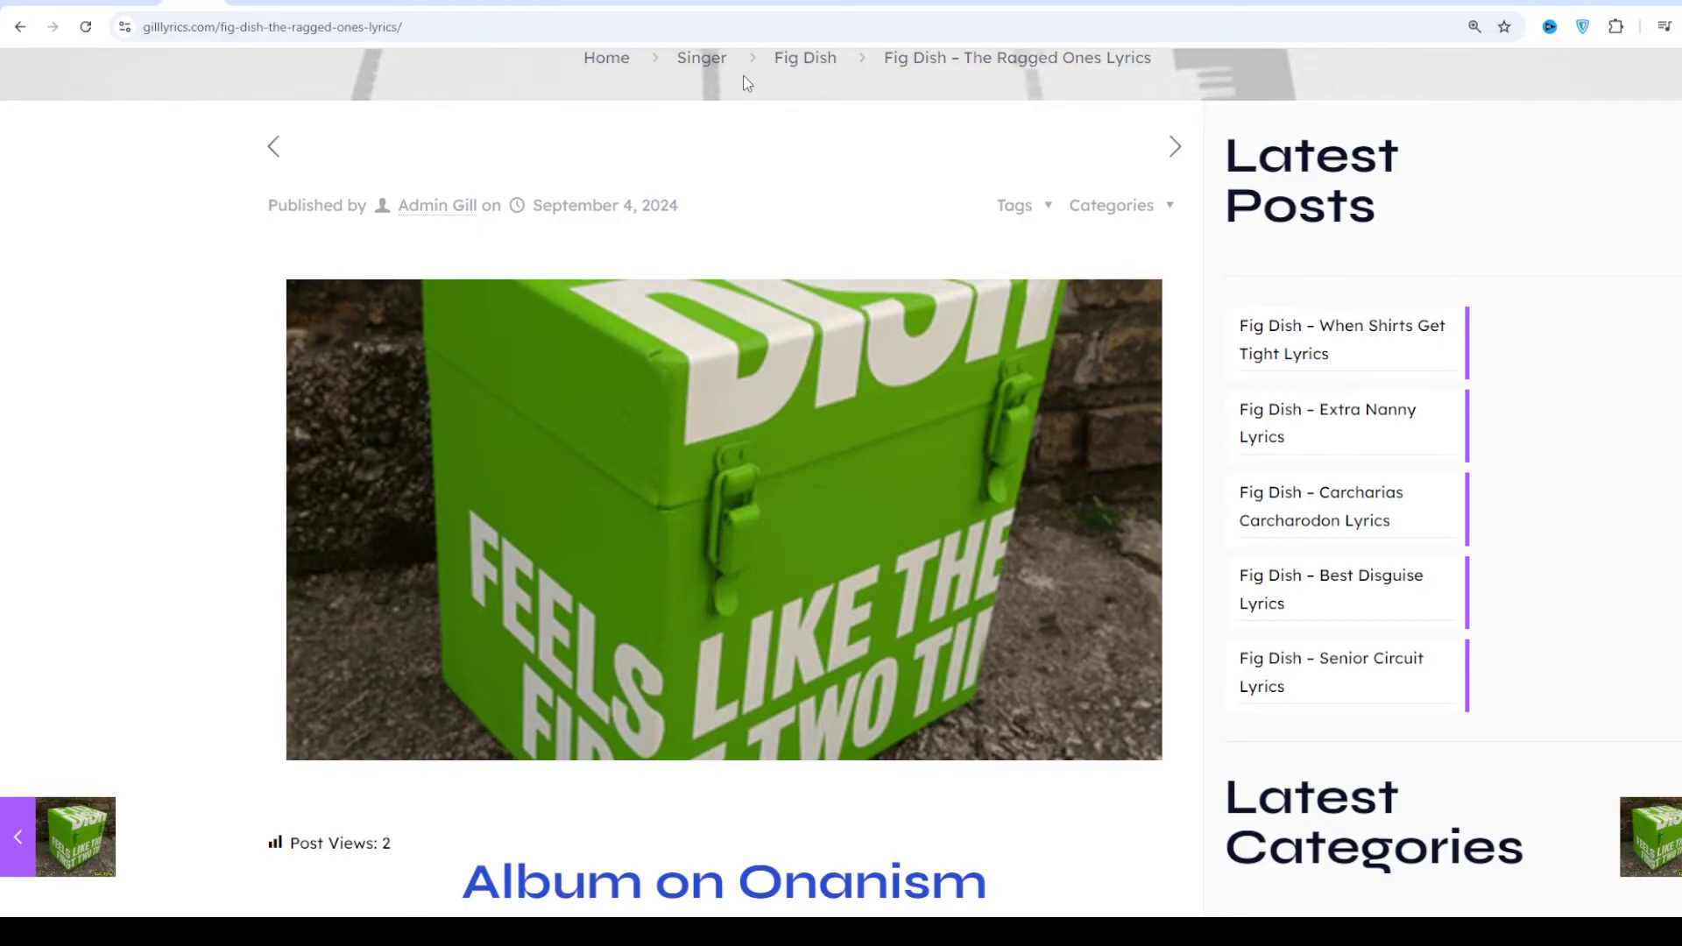
{"action": "scroll", "coordinate": [746, 82], "scroll_direction": "down", "scroll_amount": 1}
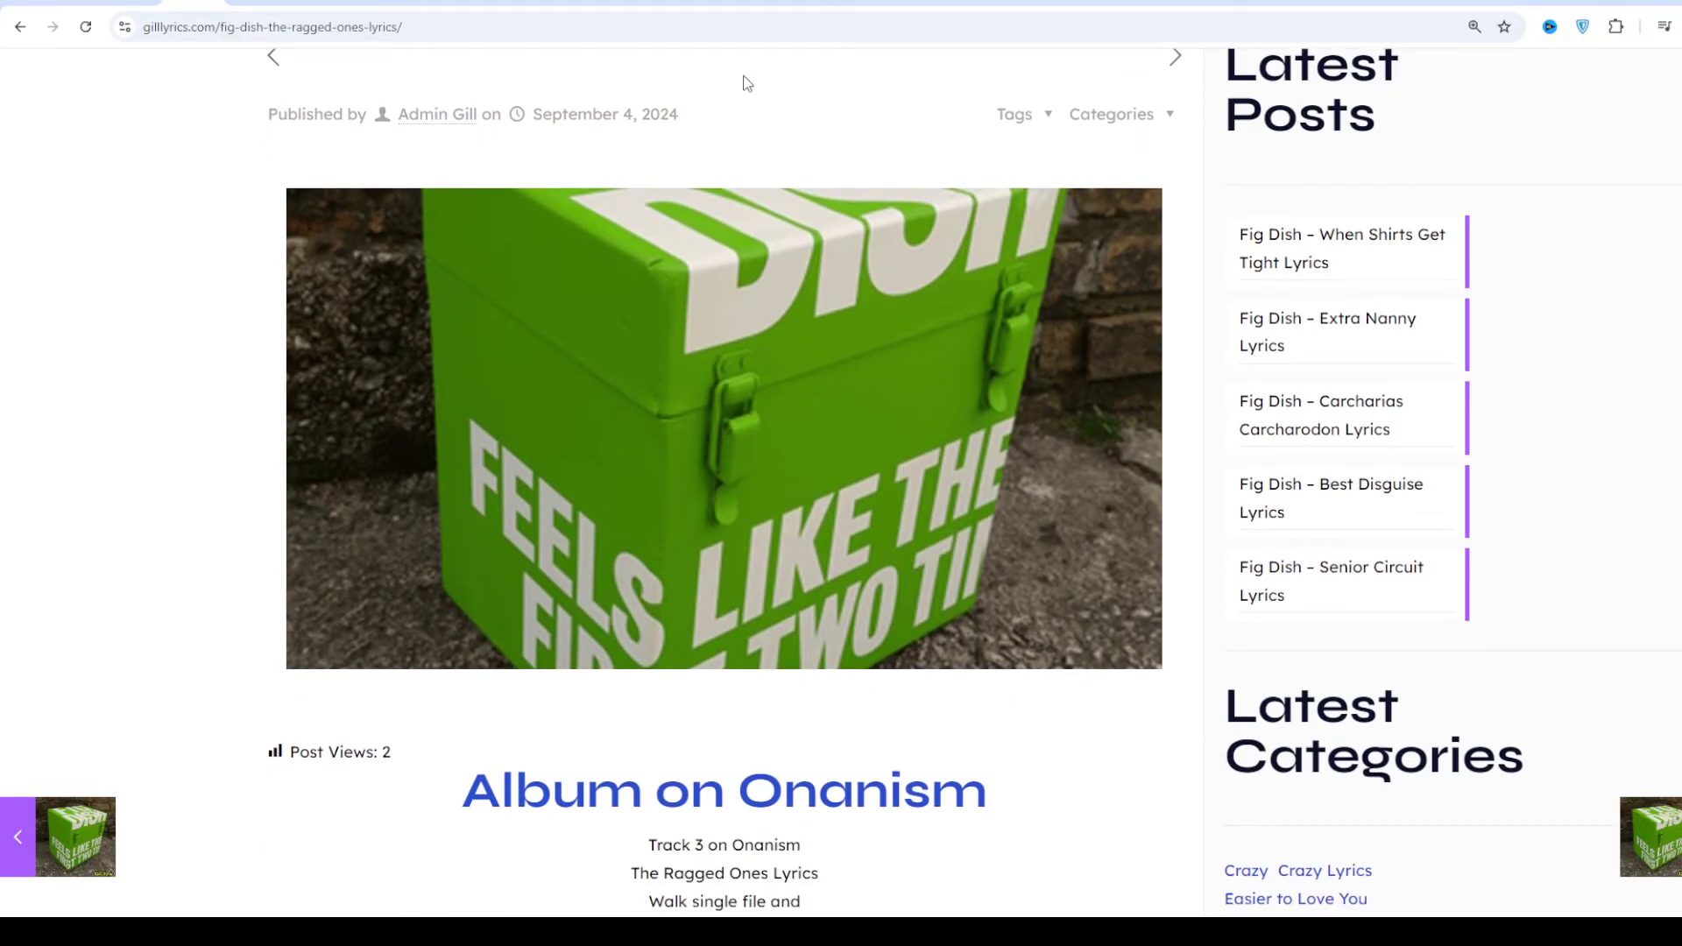
{"action": "scroll", "coordinate": [746, 81], "scroll_direction": "down", "scroll_amount": 1}
{"action": "scroll", "coordinate": [746, 82], "scroll_direction": "down", "scroll_amount": 1}
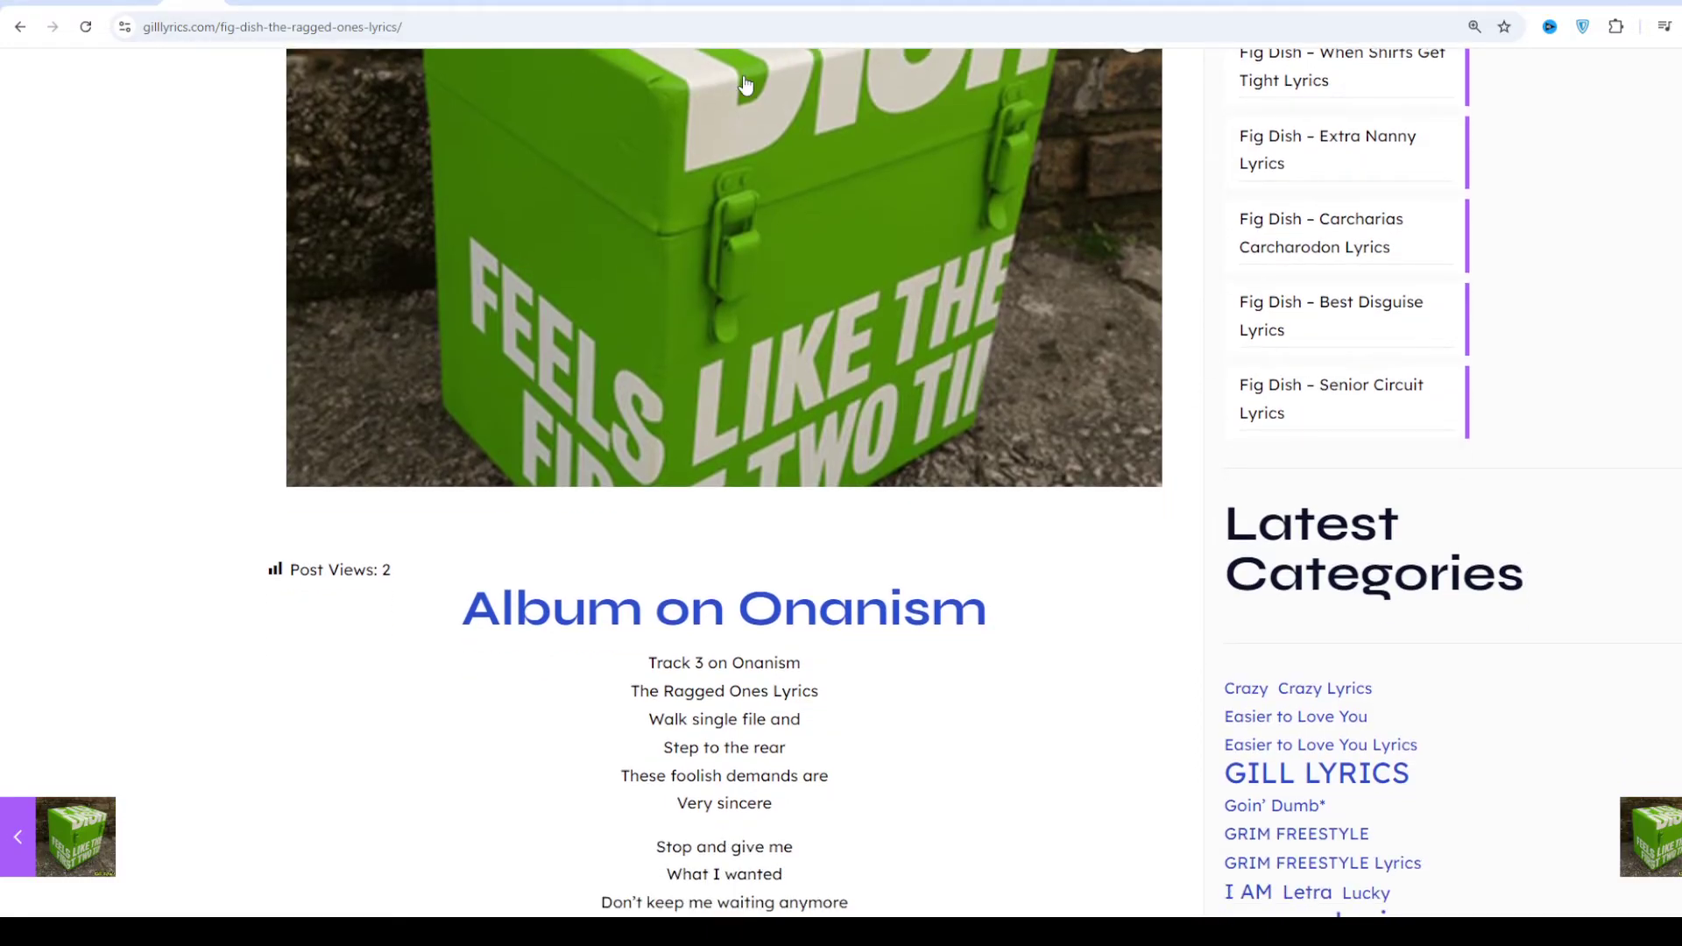
{"action": "scroll", "coordinate": [746, 84], "scroll_direction": "down", "scroll_amount": 1}
{"action": "scroll", "coordinate": [746, 84], "scroll_direction": "down", "scroll_amount": 1}
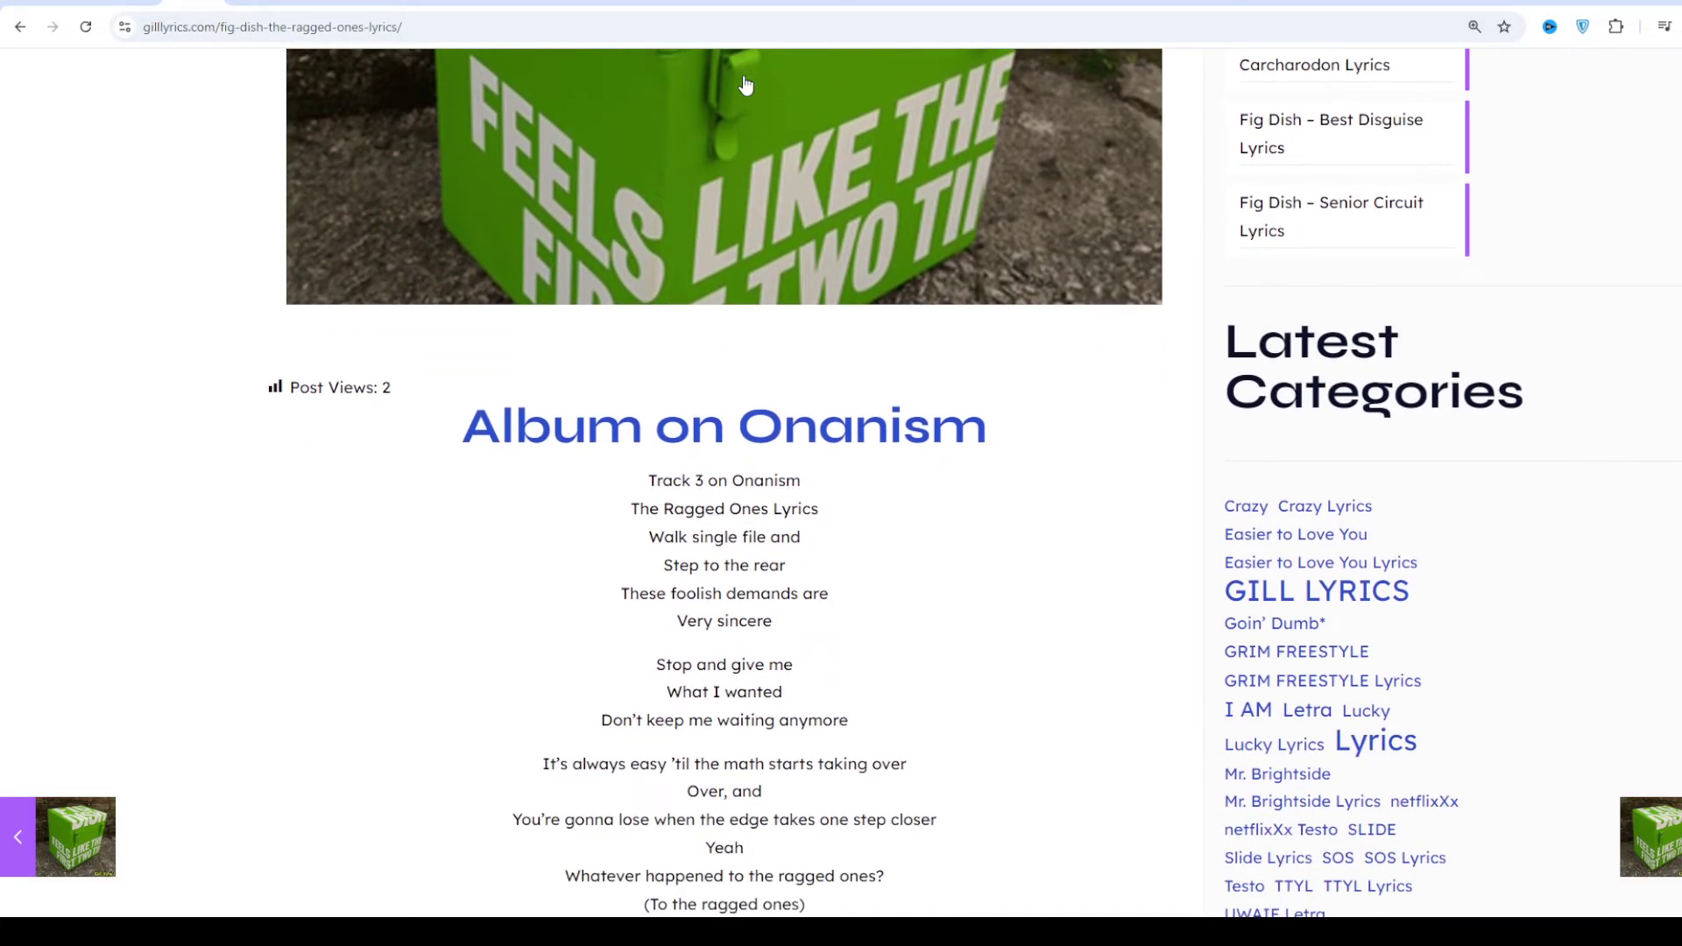
{"action": "scroll", "coordinate": [745, 85], "scroll_direction": "down", "scroll_amount": 1}
{"action": "scroll", "coordinate": [746, 84], "scroll_direction": "down", "scroll_amount": 1}
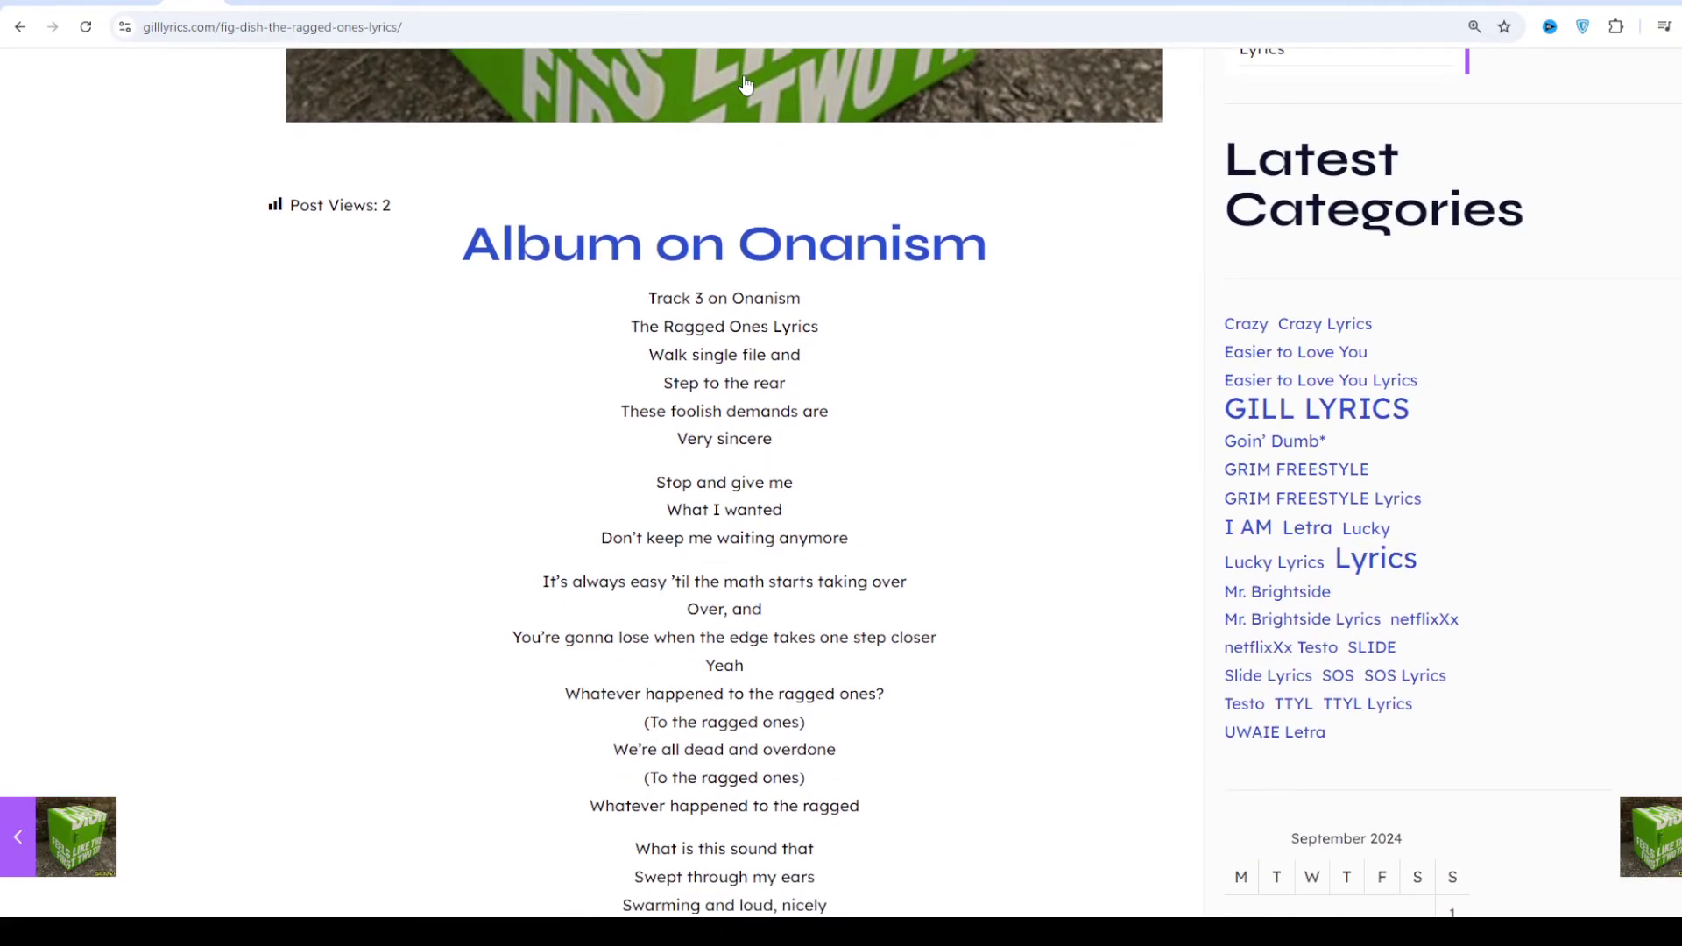
{"action": "scroll", "coordinate": [746, 84], "scroll_direction": "down", "scroll_amount": 2}
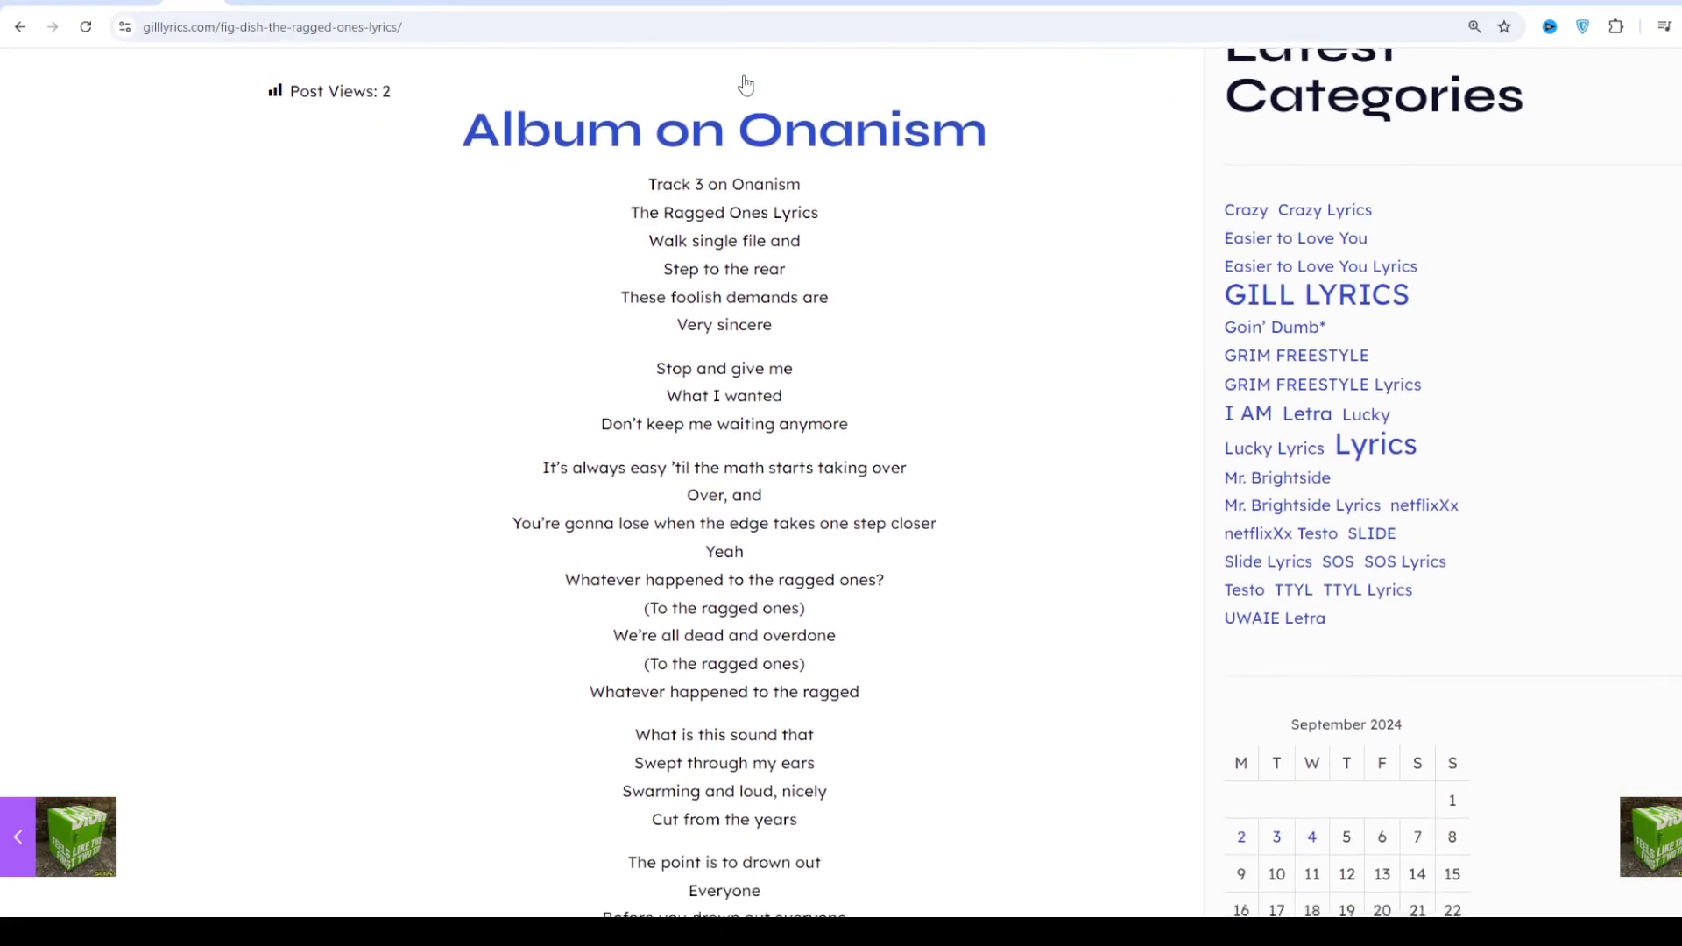
{"action": "scroll", "coordinate": [746, 84], "scroll_direction": "down", "scroll_amount": 1}
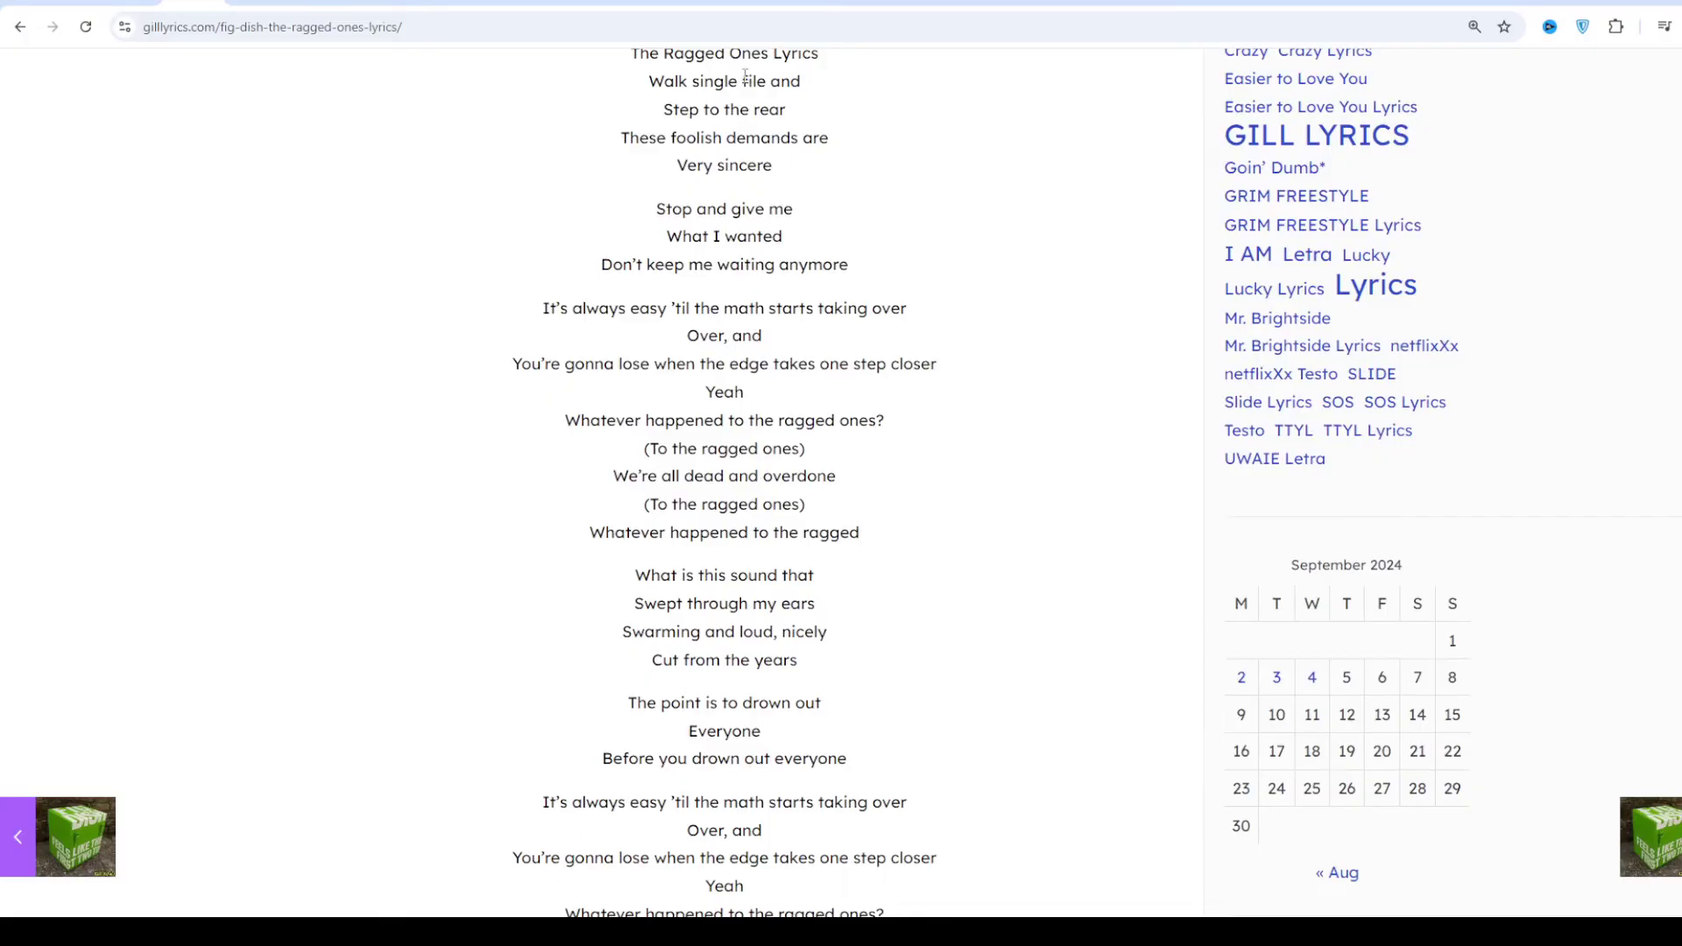
{"action": "scroll", "coordinate": [746, 76], "scroll_direction": "down", "scroll_amount": 1}
{"action": "scroll", "coordinate": [746, 76], "scroll_direction": "down", "scroll_amount": 2}
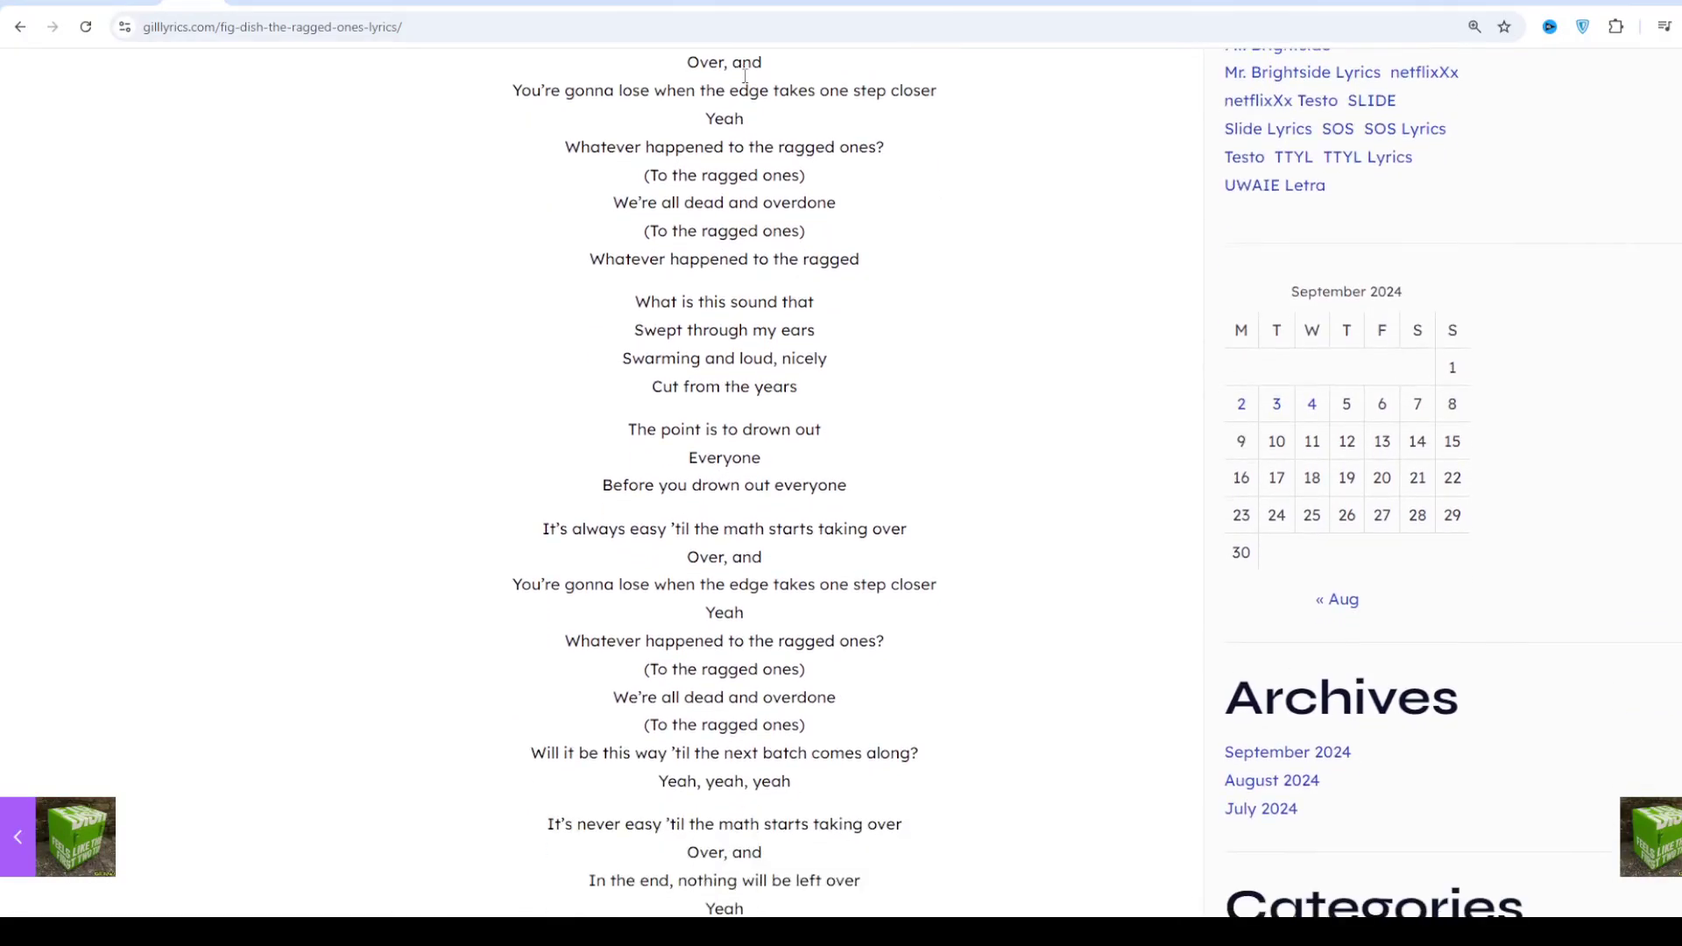
{"action": "scroll", "coordinate": [745, 83], "scroll_direction": "down", "scroll_amount": 1}
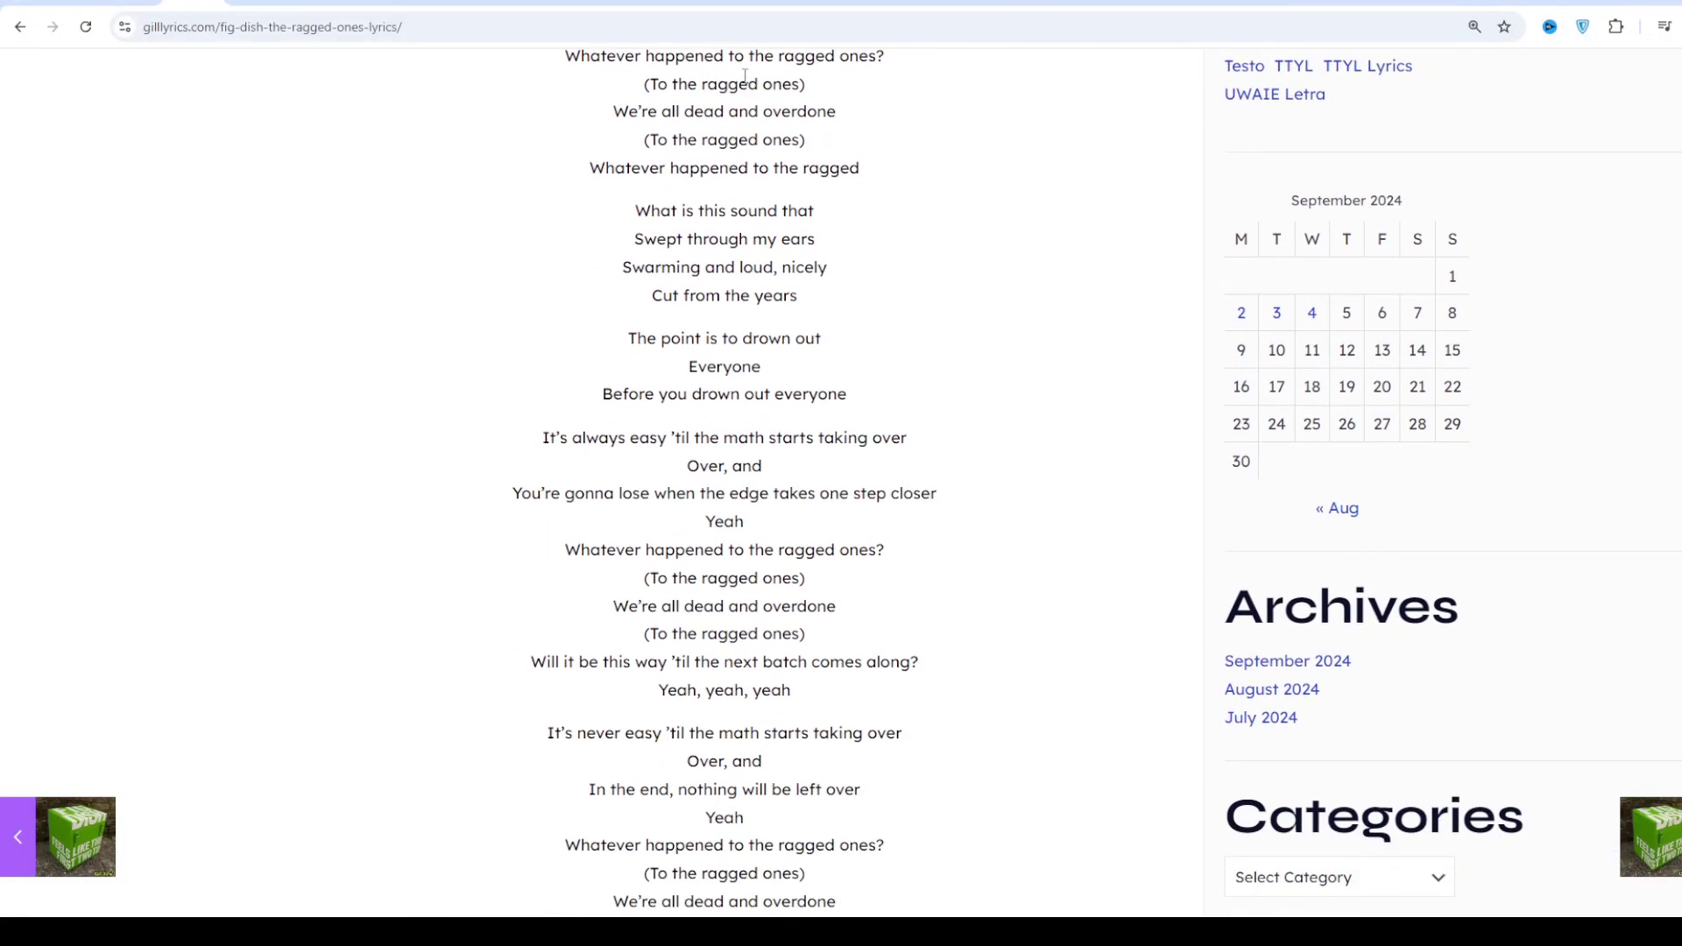
{"action": "scroll", "coordinate": [746, 76], "scroll_direction": "down", "scroll_amount": 1}
{"action": "scroll", "coordinate": [746, 76], "scroll_direction": "down", "scroll_amount": 1}
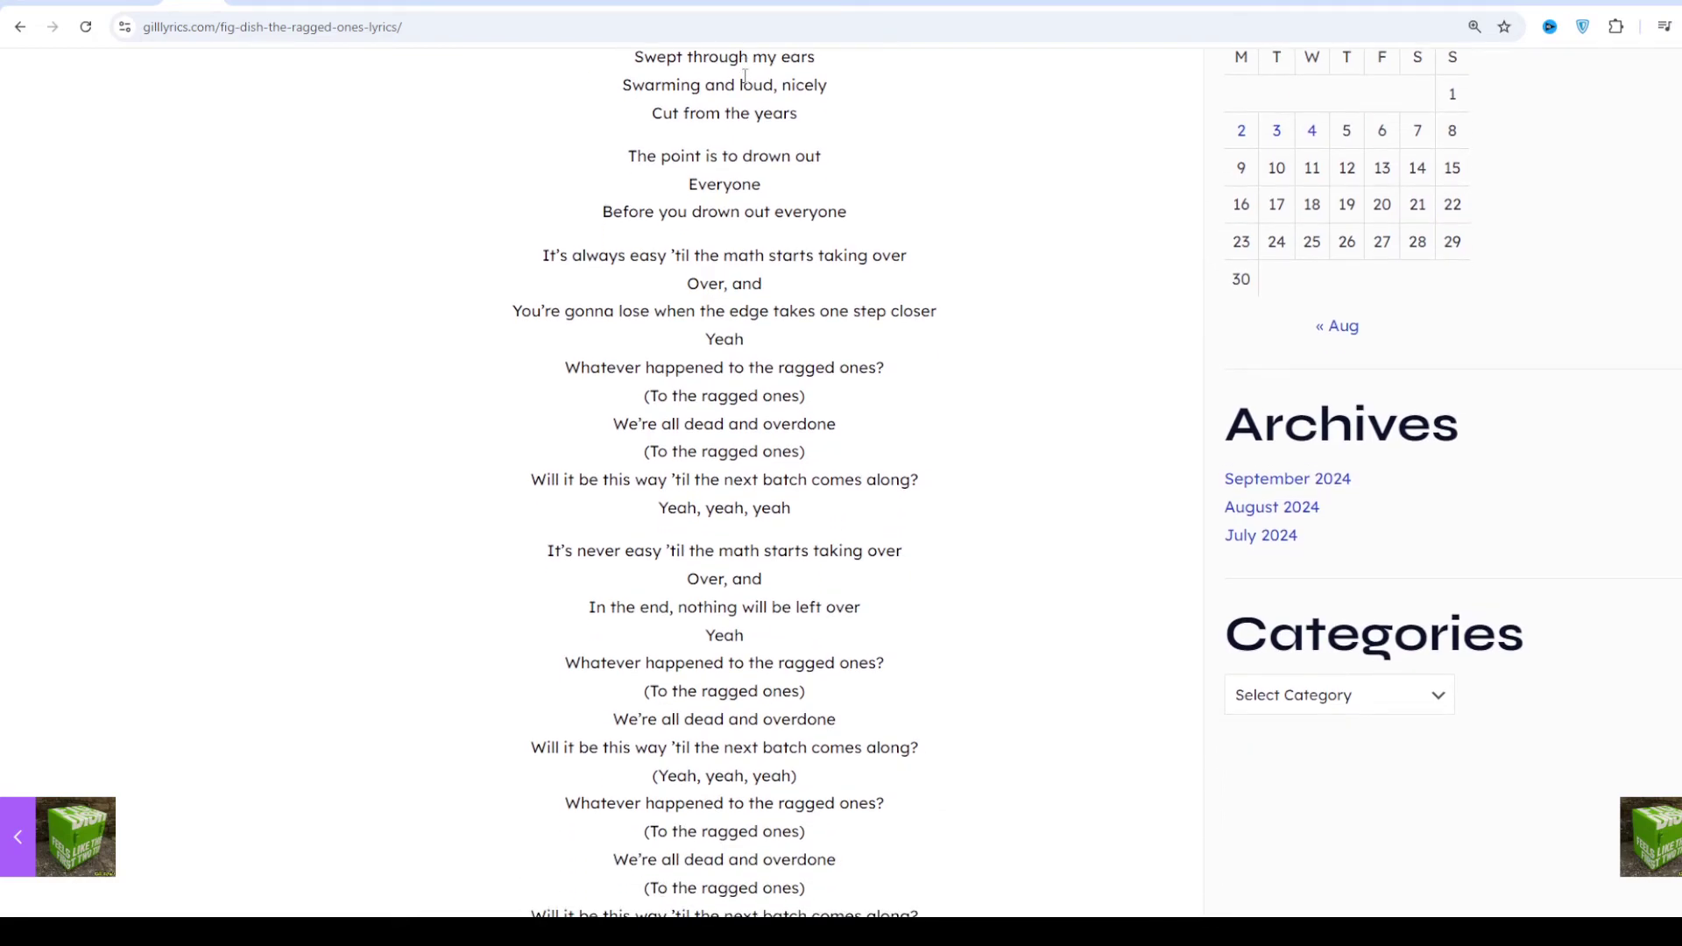
{"action": "scroll", "coordinate": [745, 77], "scroll_direction": "down", "scroll_amount": 1}
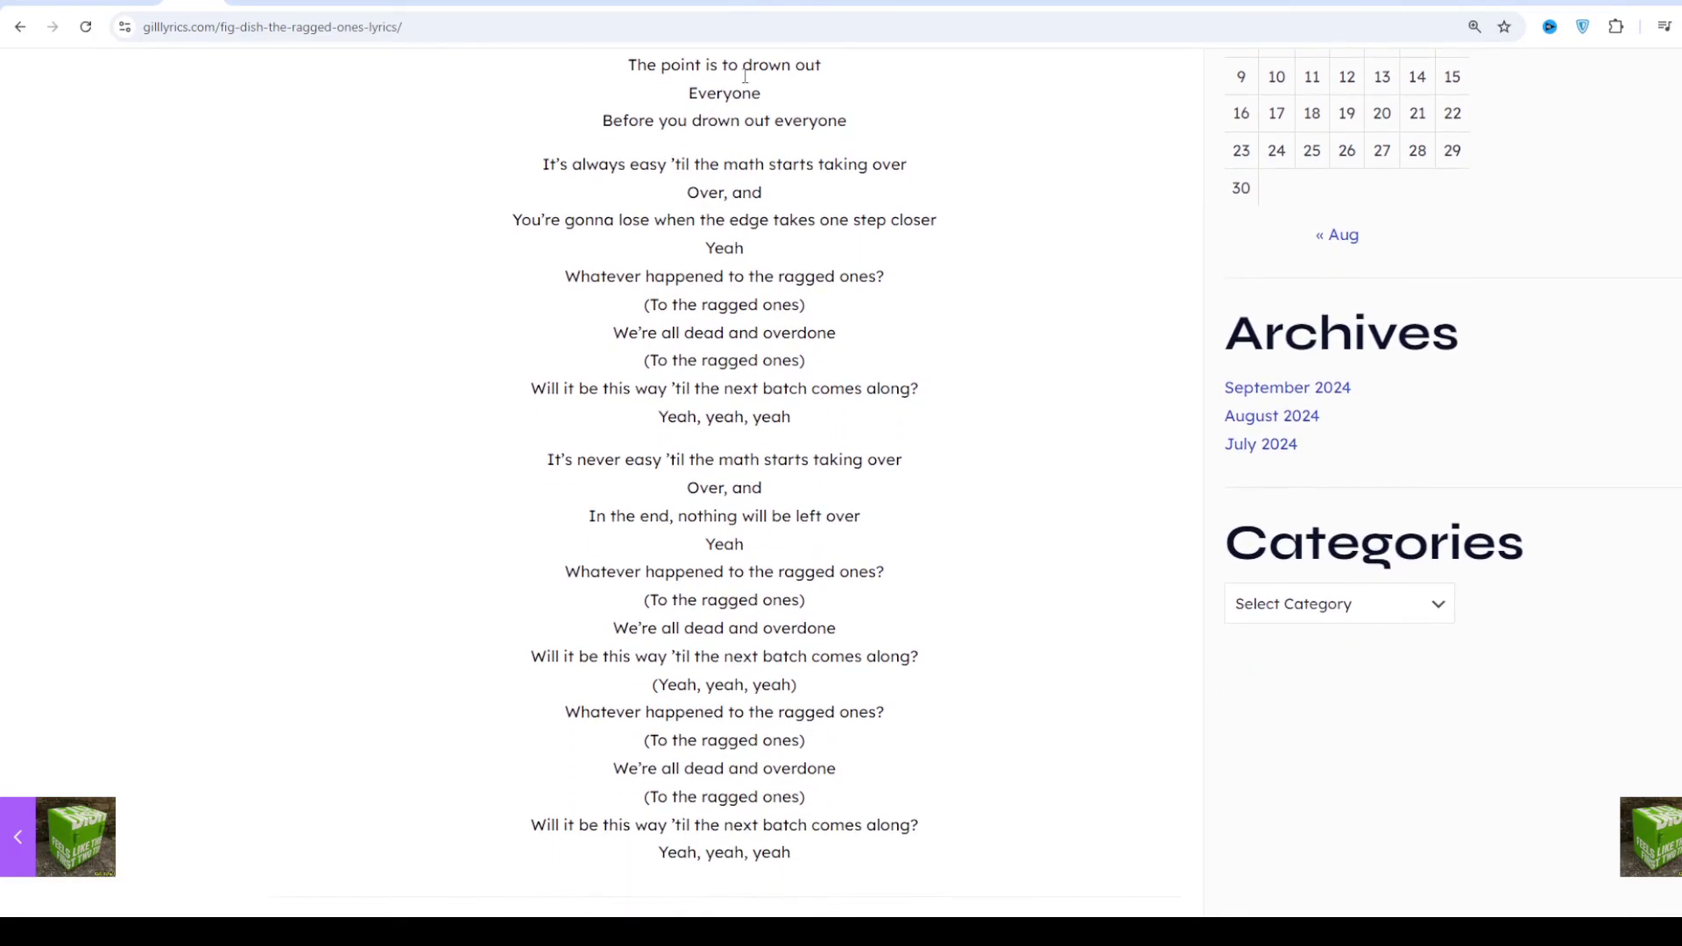
{"action": "scroll", "coordinate": [746, 76], "scroll_direction": "down", "scroll_amount": 1}
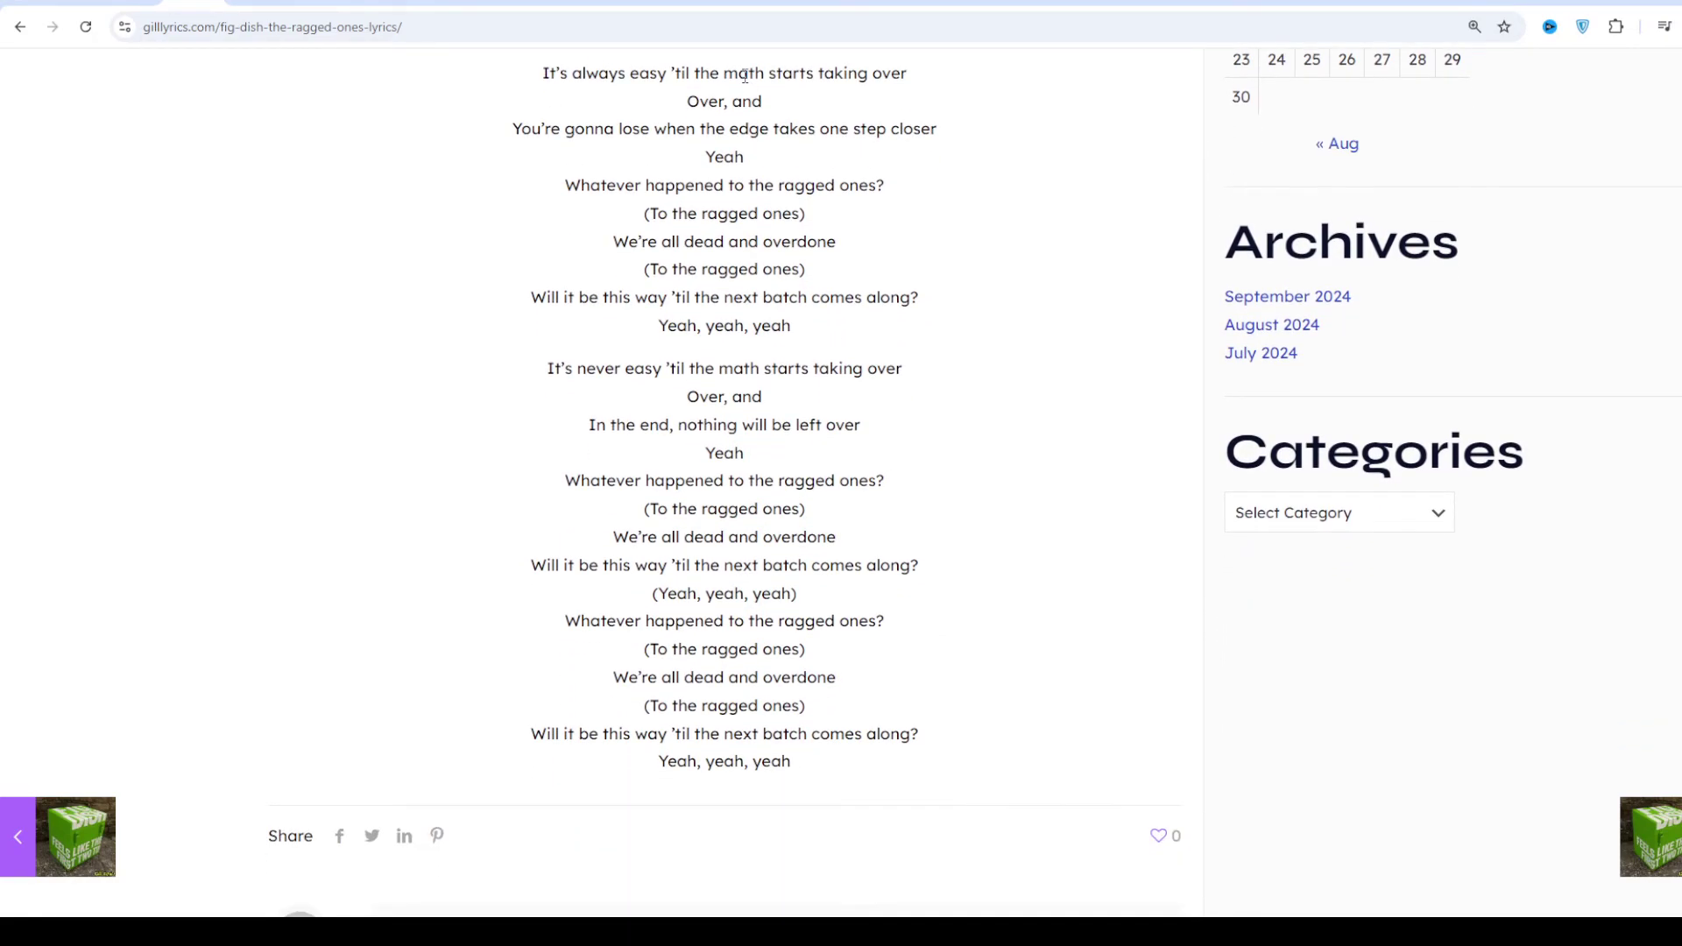
{"action": "scroll", "coordinate": [746, 76], "scroll_direction": "down", "scroll_amount": 1}
{"action": "scroll", "coordinate": [746, 77], "scroll_direction": "down", "scroll_amount": 1}
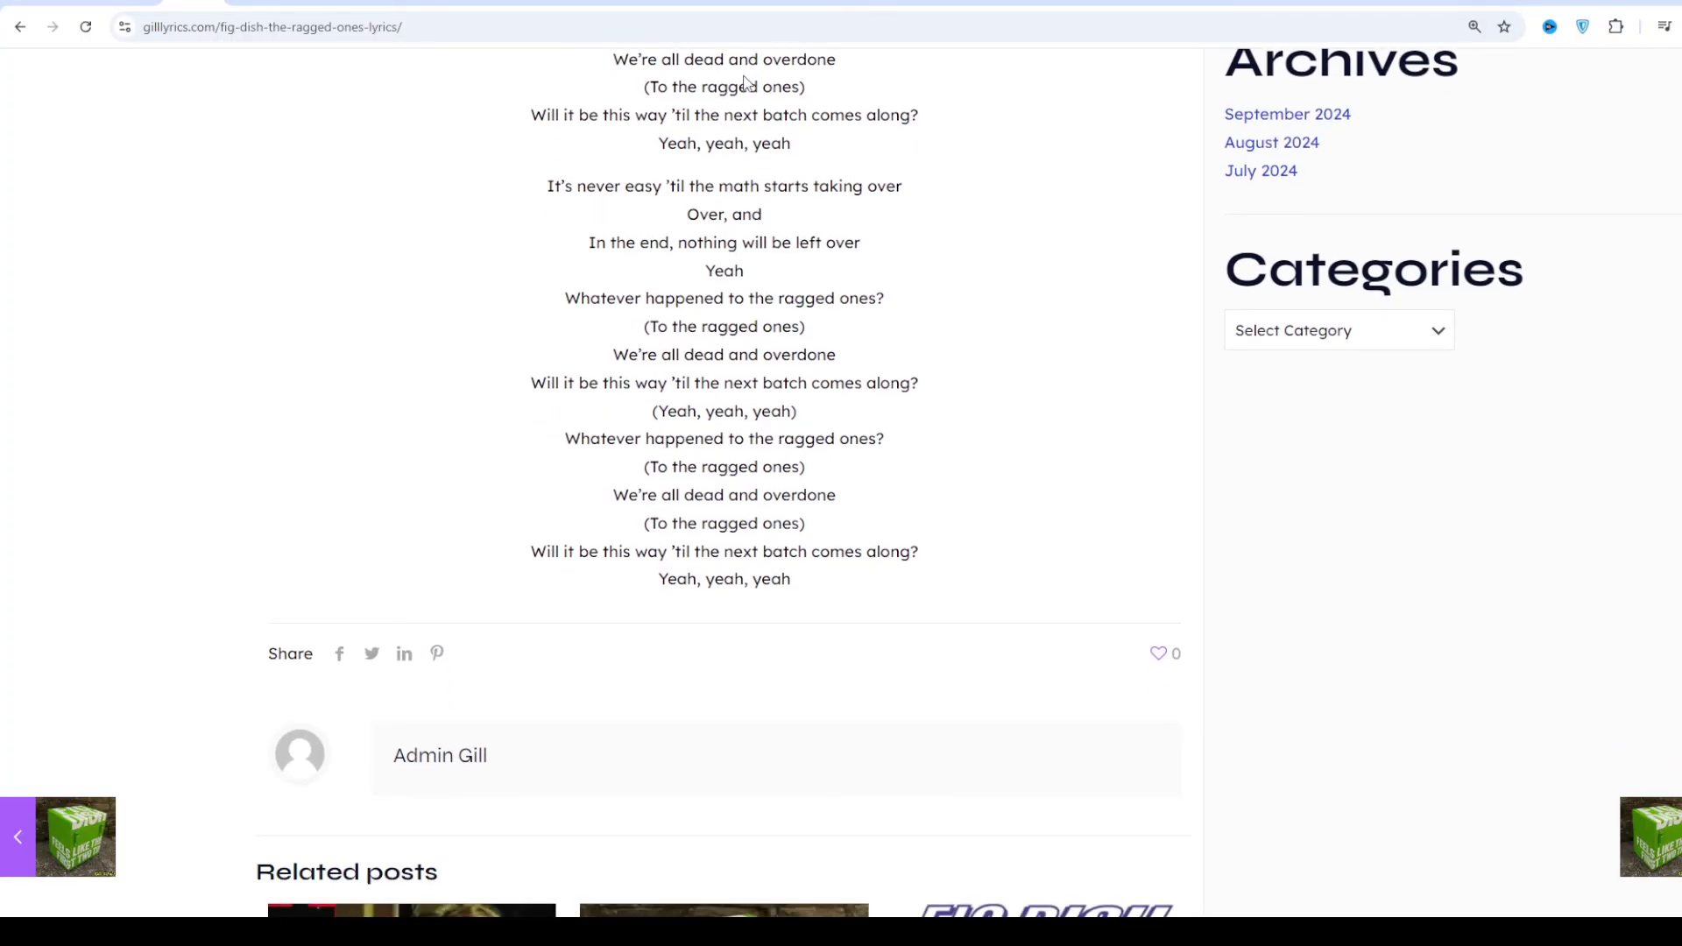
{"action": "scroll", "coordinate": [746, 81], "scroll_direction": "down", "scroll_amount": 1}
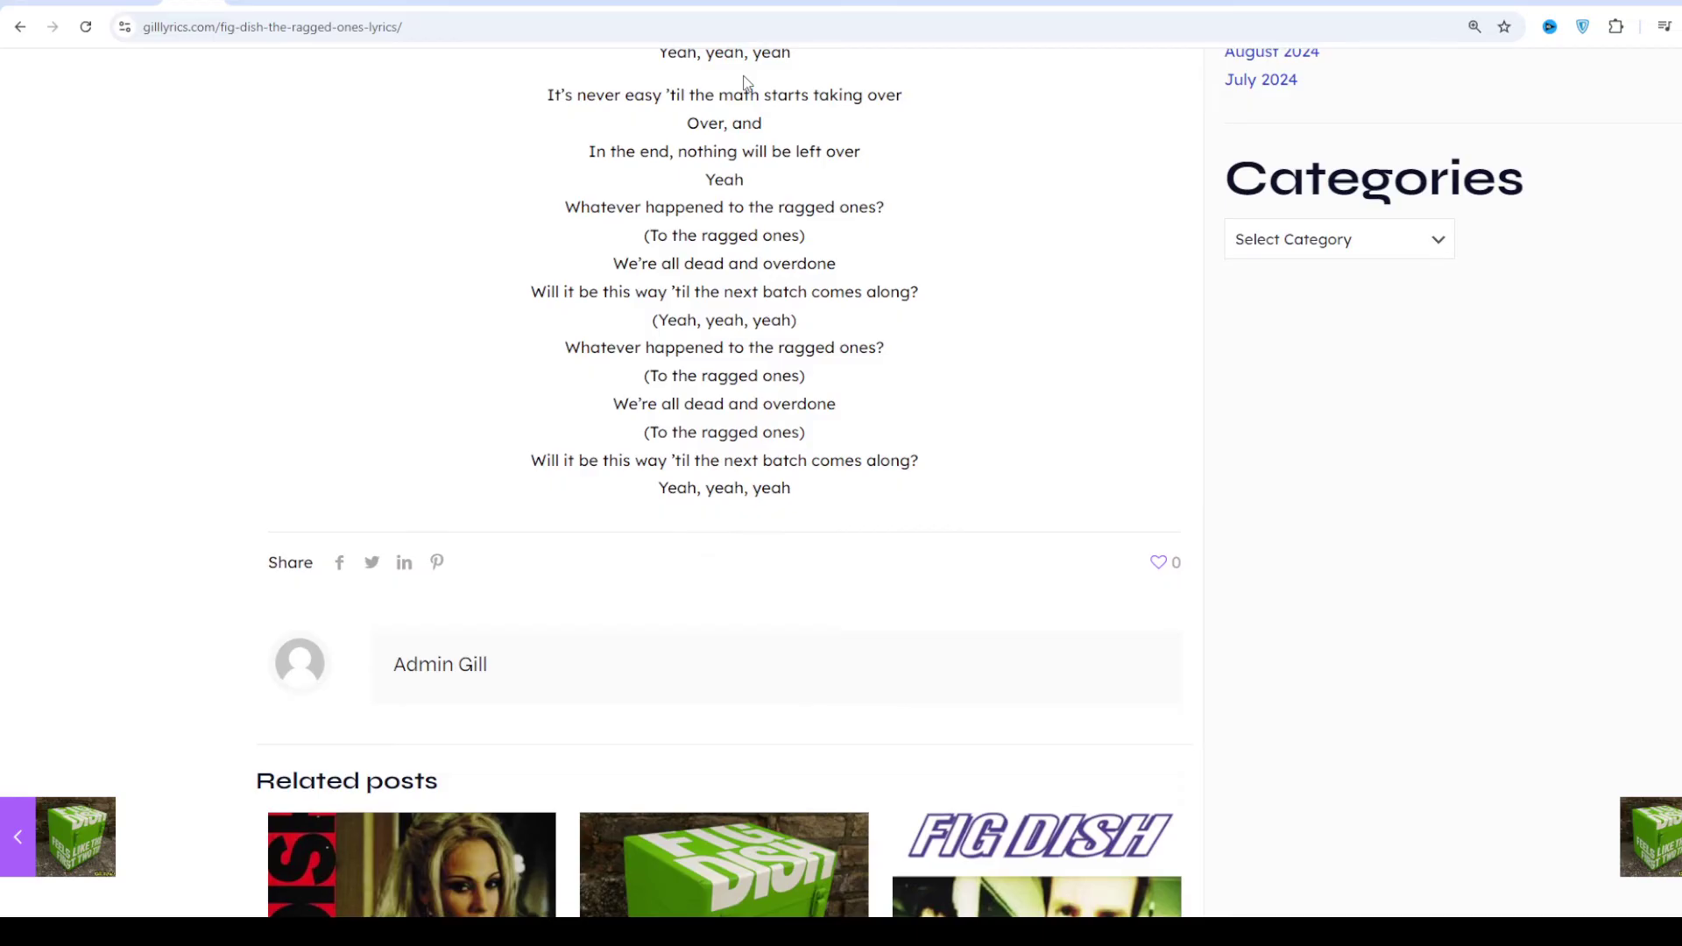
Return to the page header, then scroll past the image and Track 3 Onanism label into the first chorus
{"action": "scroll", "coordinate": [744, 79], "scroll_direction": "up", "scroll_amount": 20}
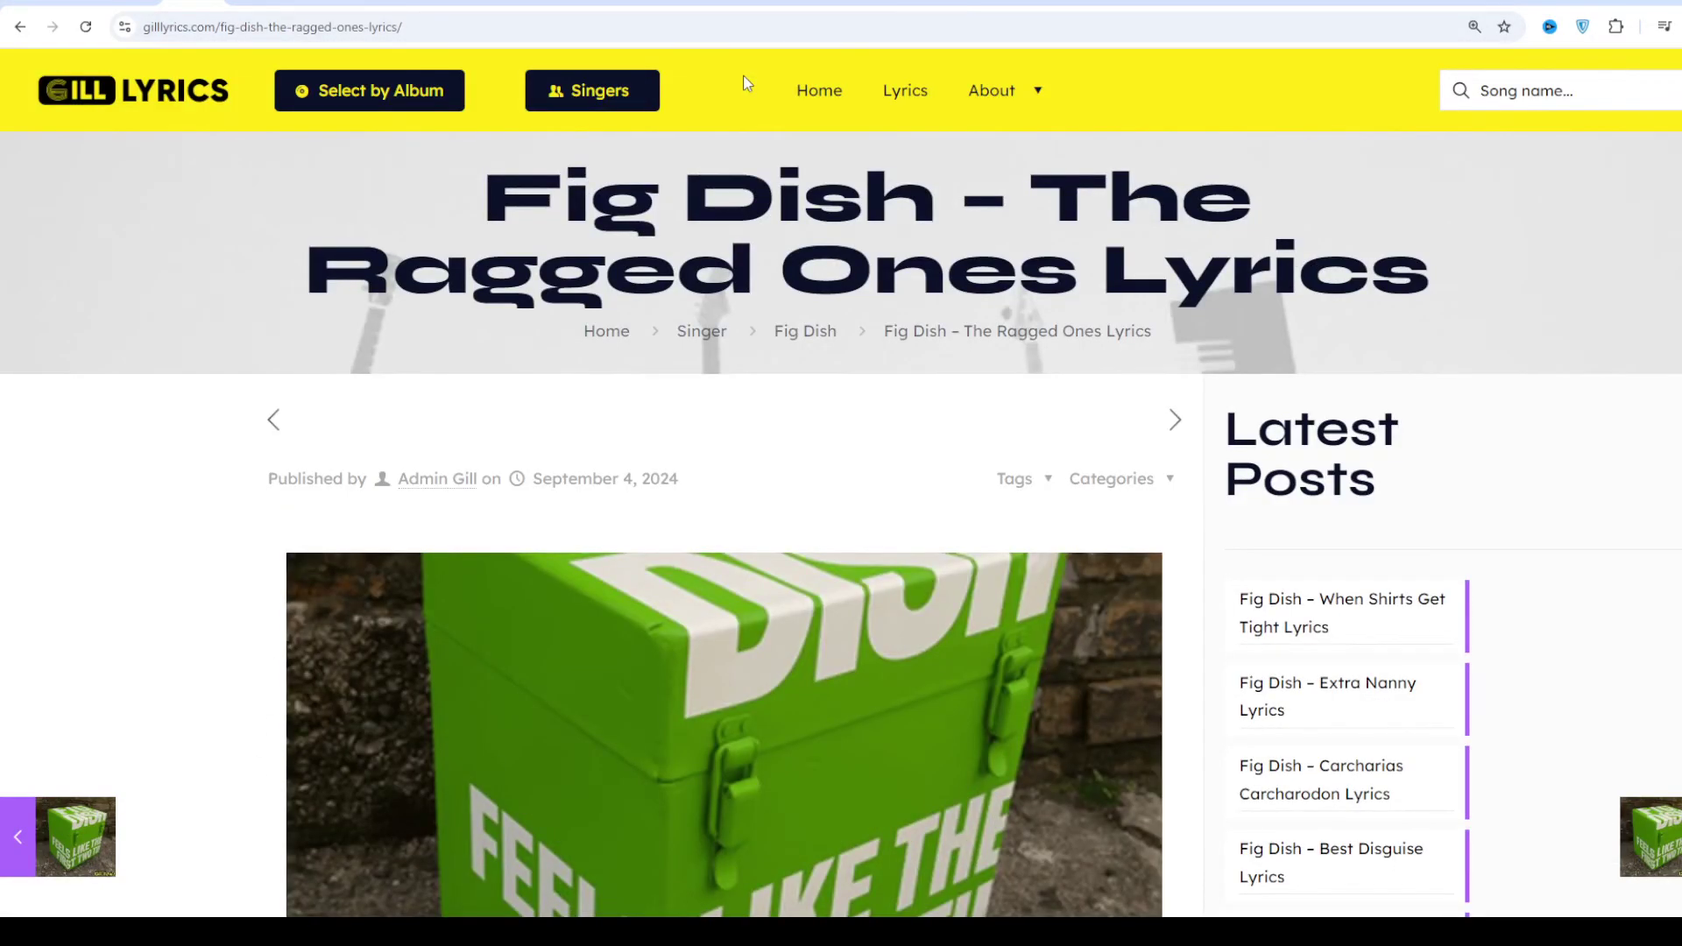
{"action": "scroll", "coordinate": [744, 79], "scroll_direction": "down", "scroll_amount": 1}
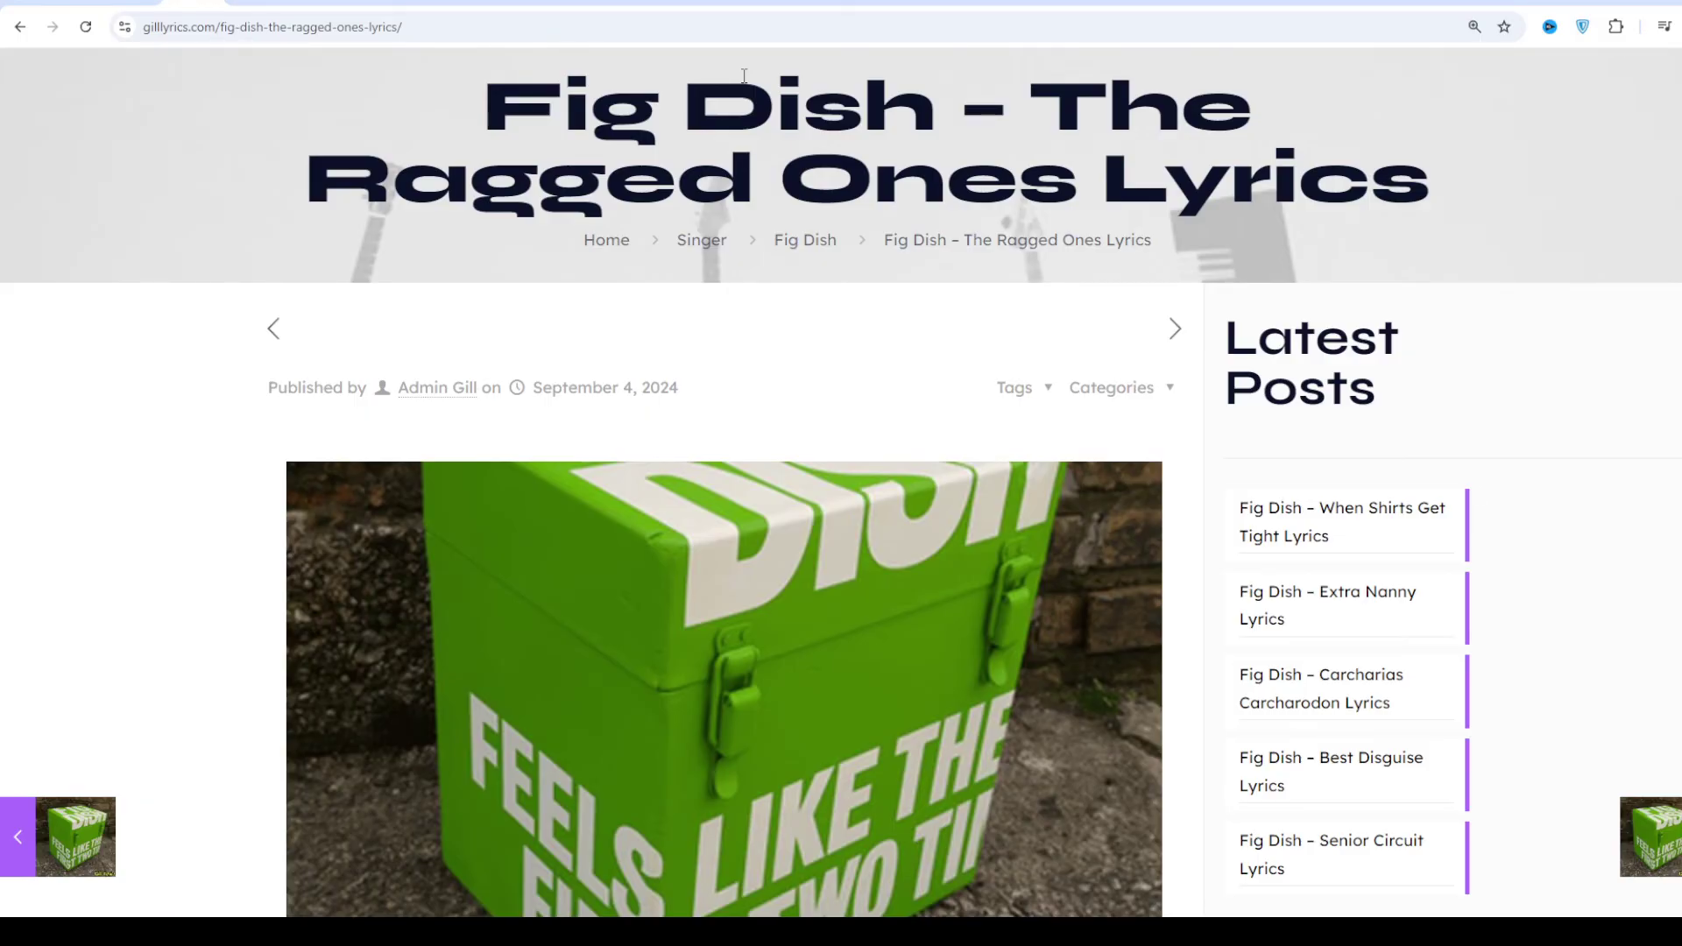
{"action": "scroll", "coordinate": [744, 77], "scroll_direction": "down", "scroll_amount": 1}
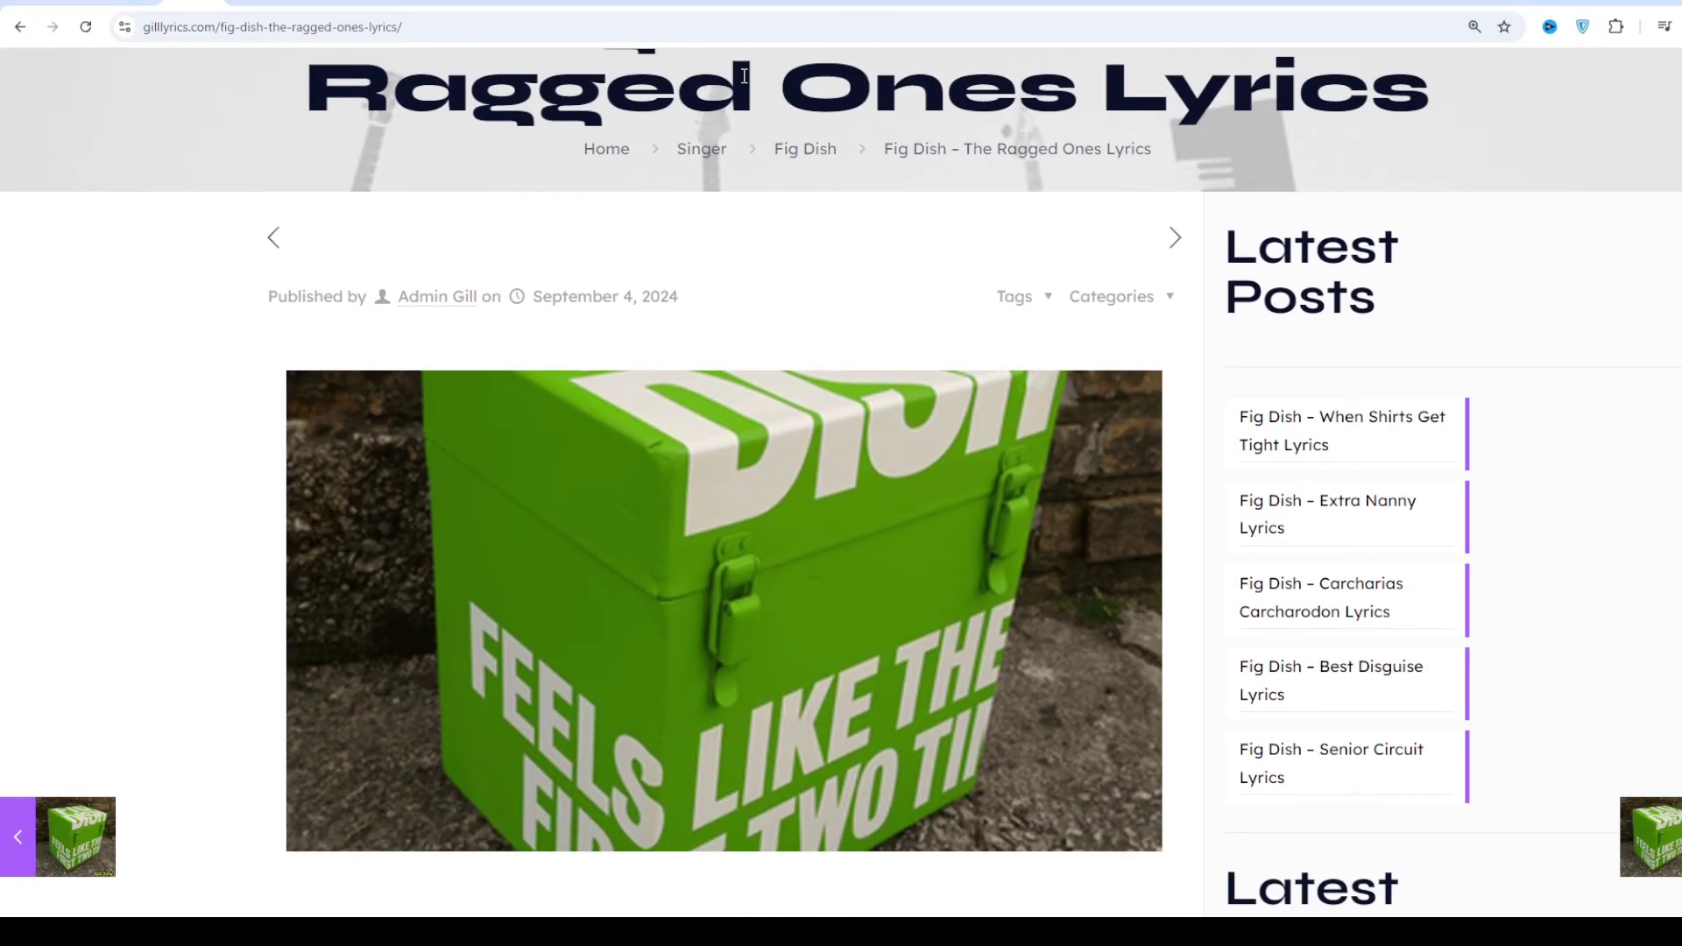
{"action": "scroll", "coordinate": [744, 76], "scroll_direction": "down", "scroll_amount": 1}
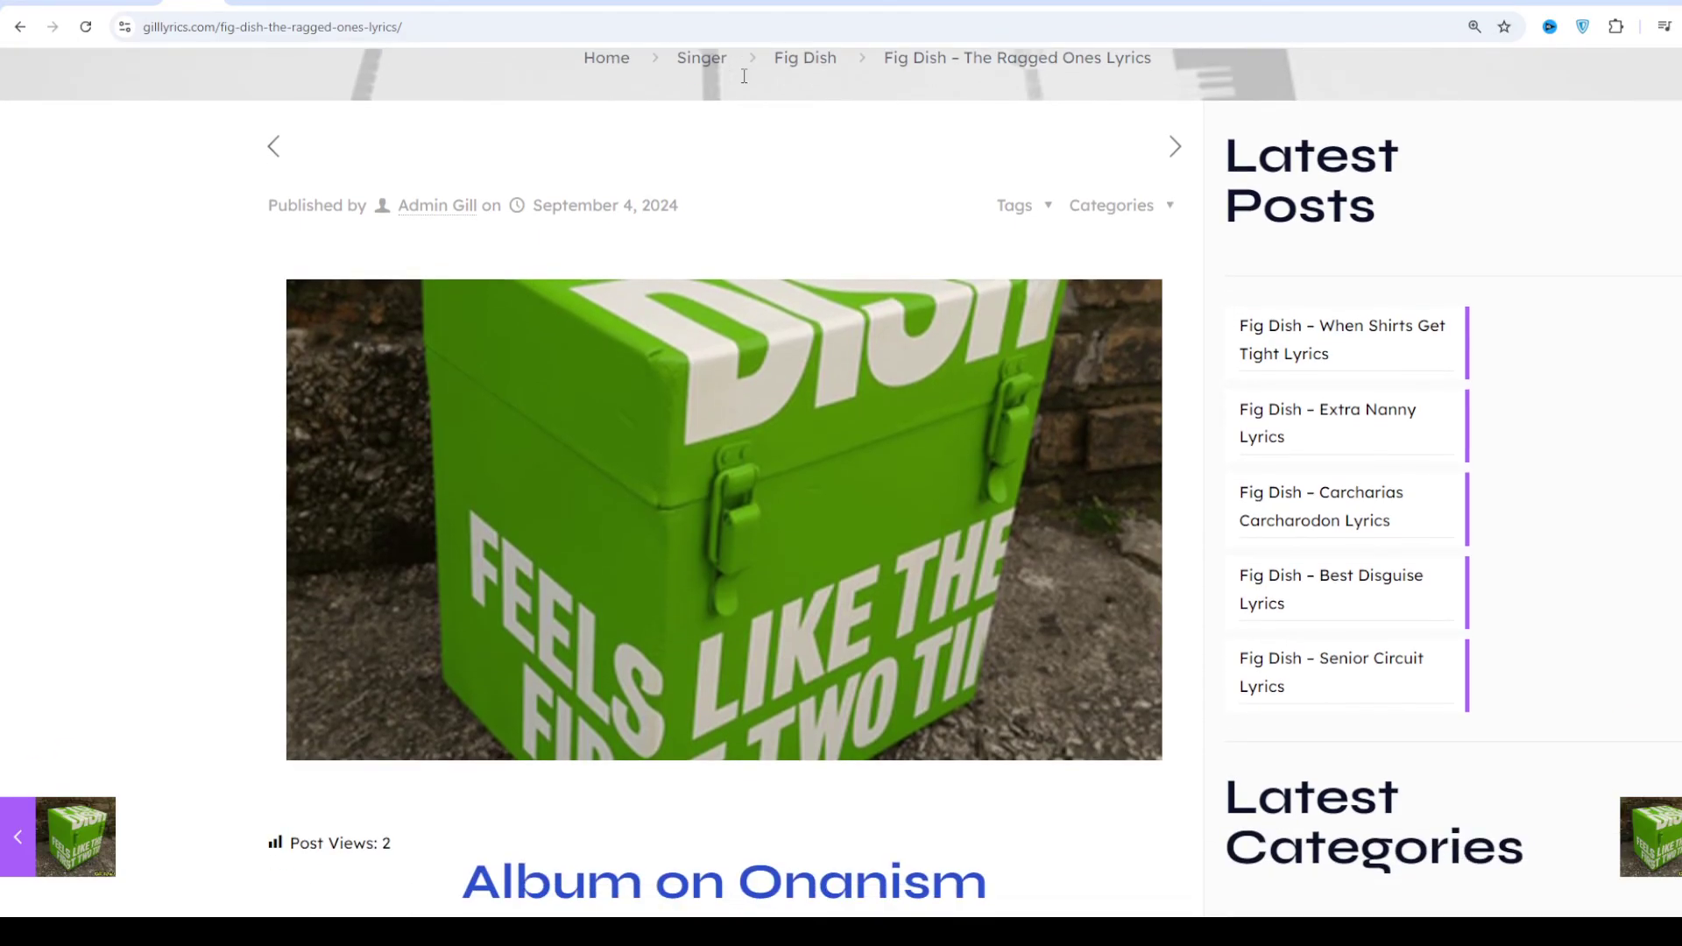
{"action": "scroll", "coordinate": [743, 79], "scroll_direction": "down", "scroll_amount": 3}
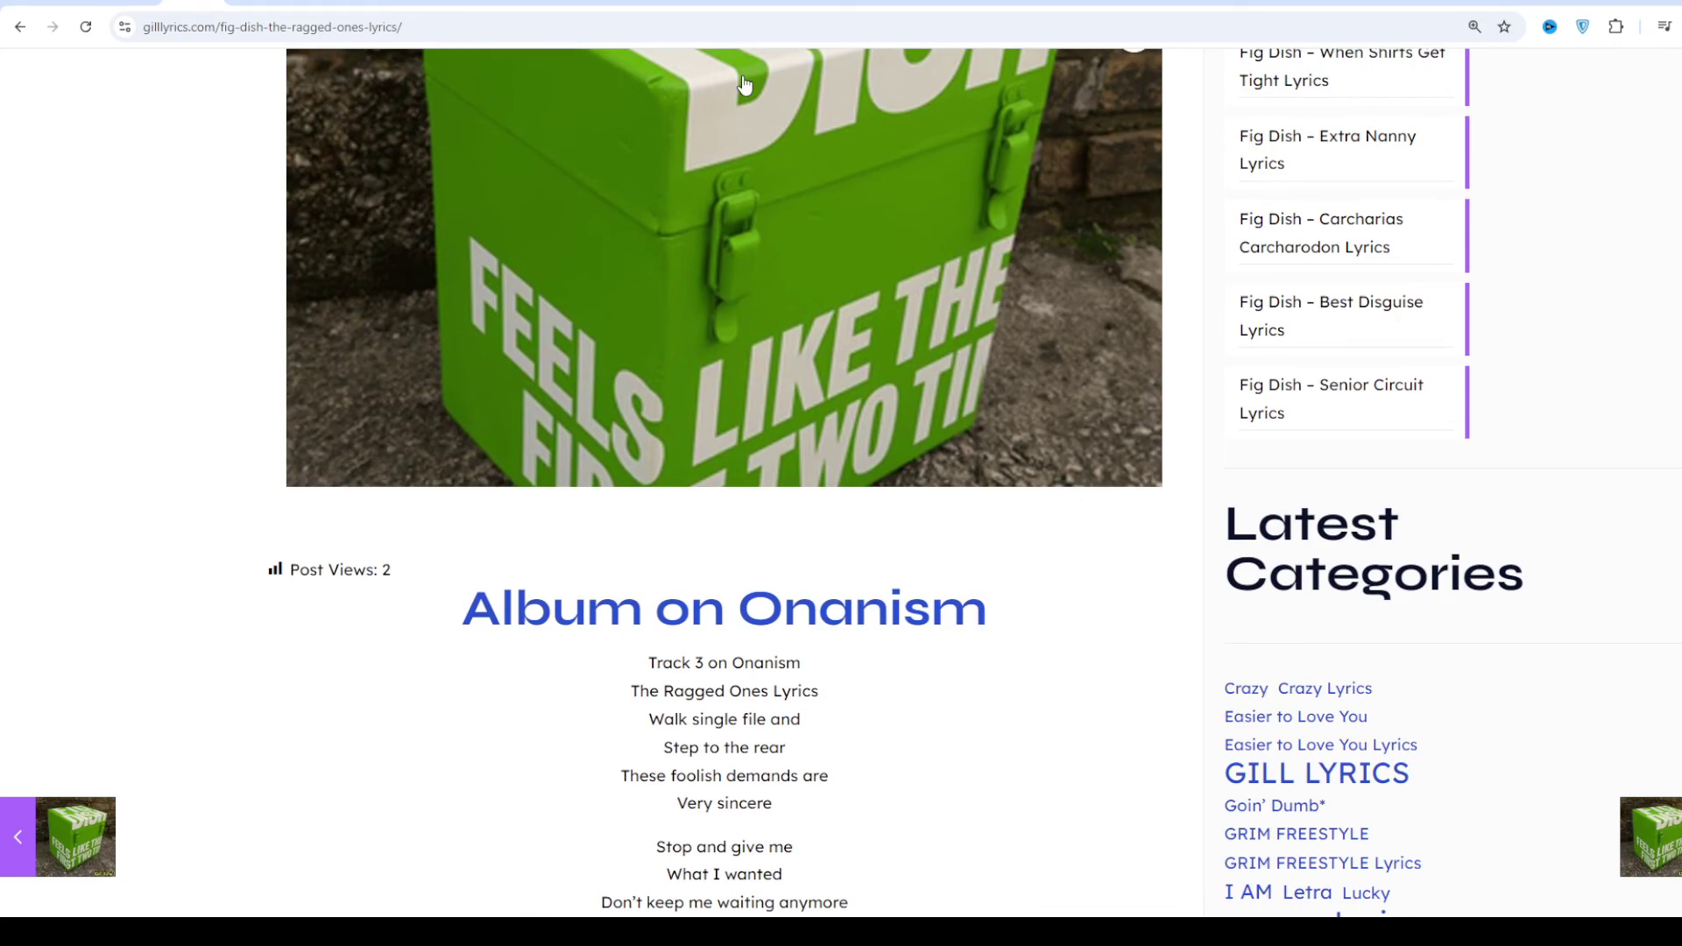
{"action": "scroll", "coordinate": [744, 85], "scroll_direction": "down", "scroll_amount": 1}
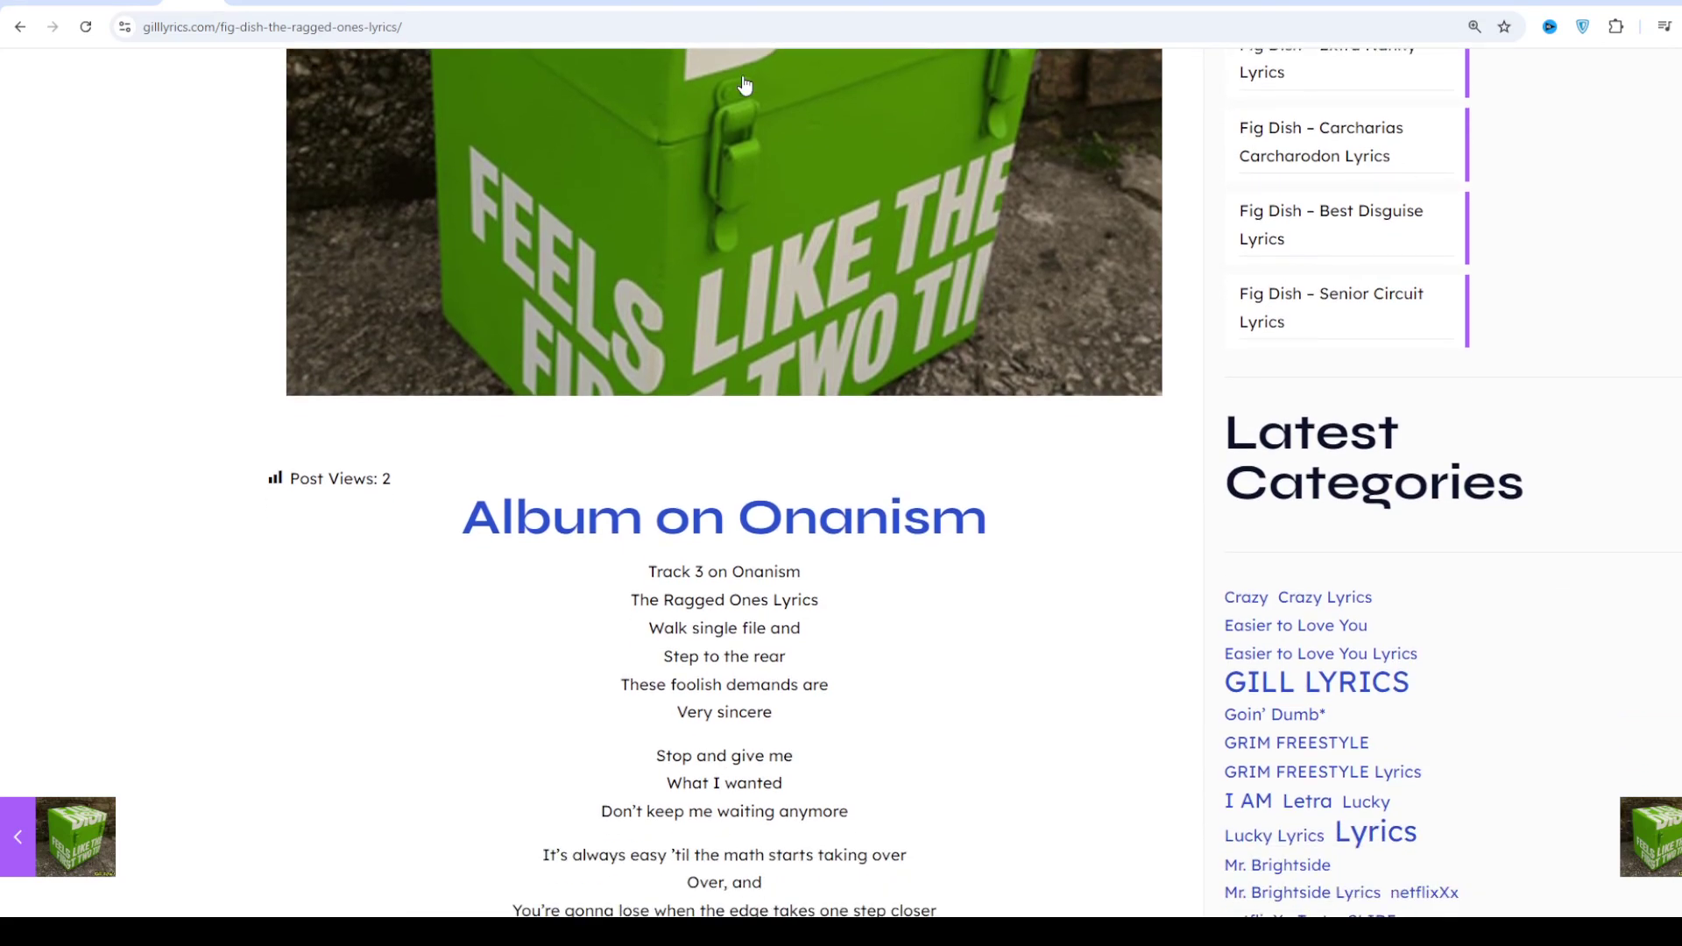
{"action": "scroll", "coordinate": [744, 84], "scroll_direction": "down", "scroll_amount": 1}
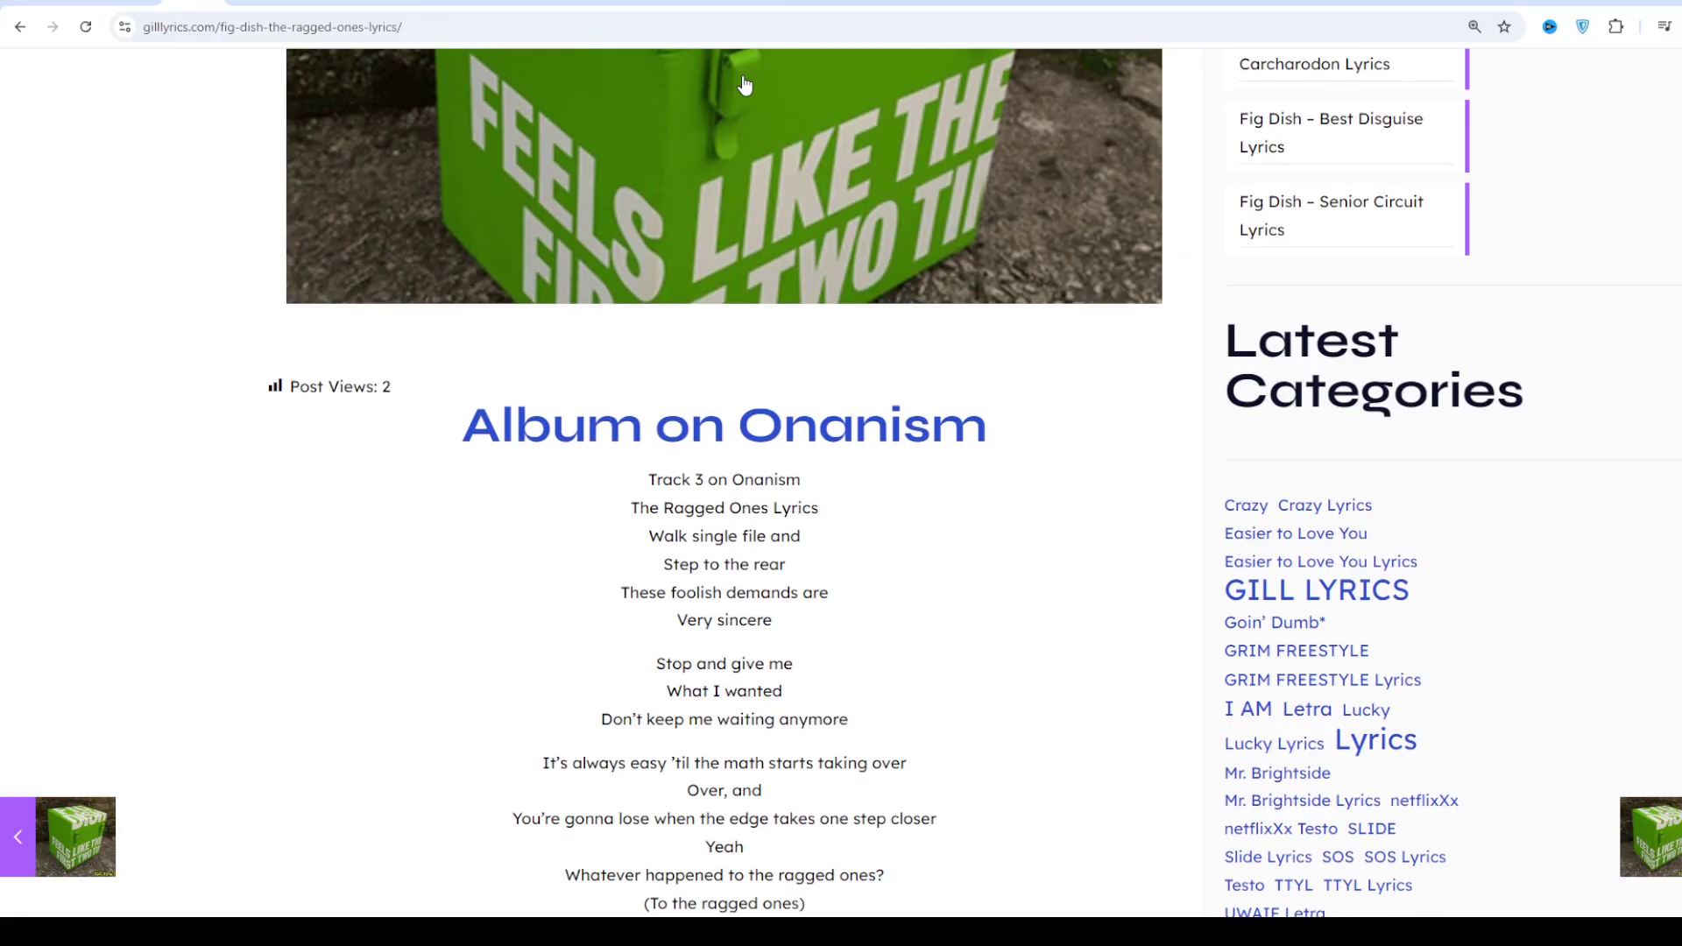
{"action": "scroll", "coordinate": [744, 84], "scroll_direction": "down", "scroll_amount": 1}
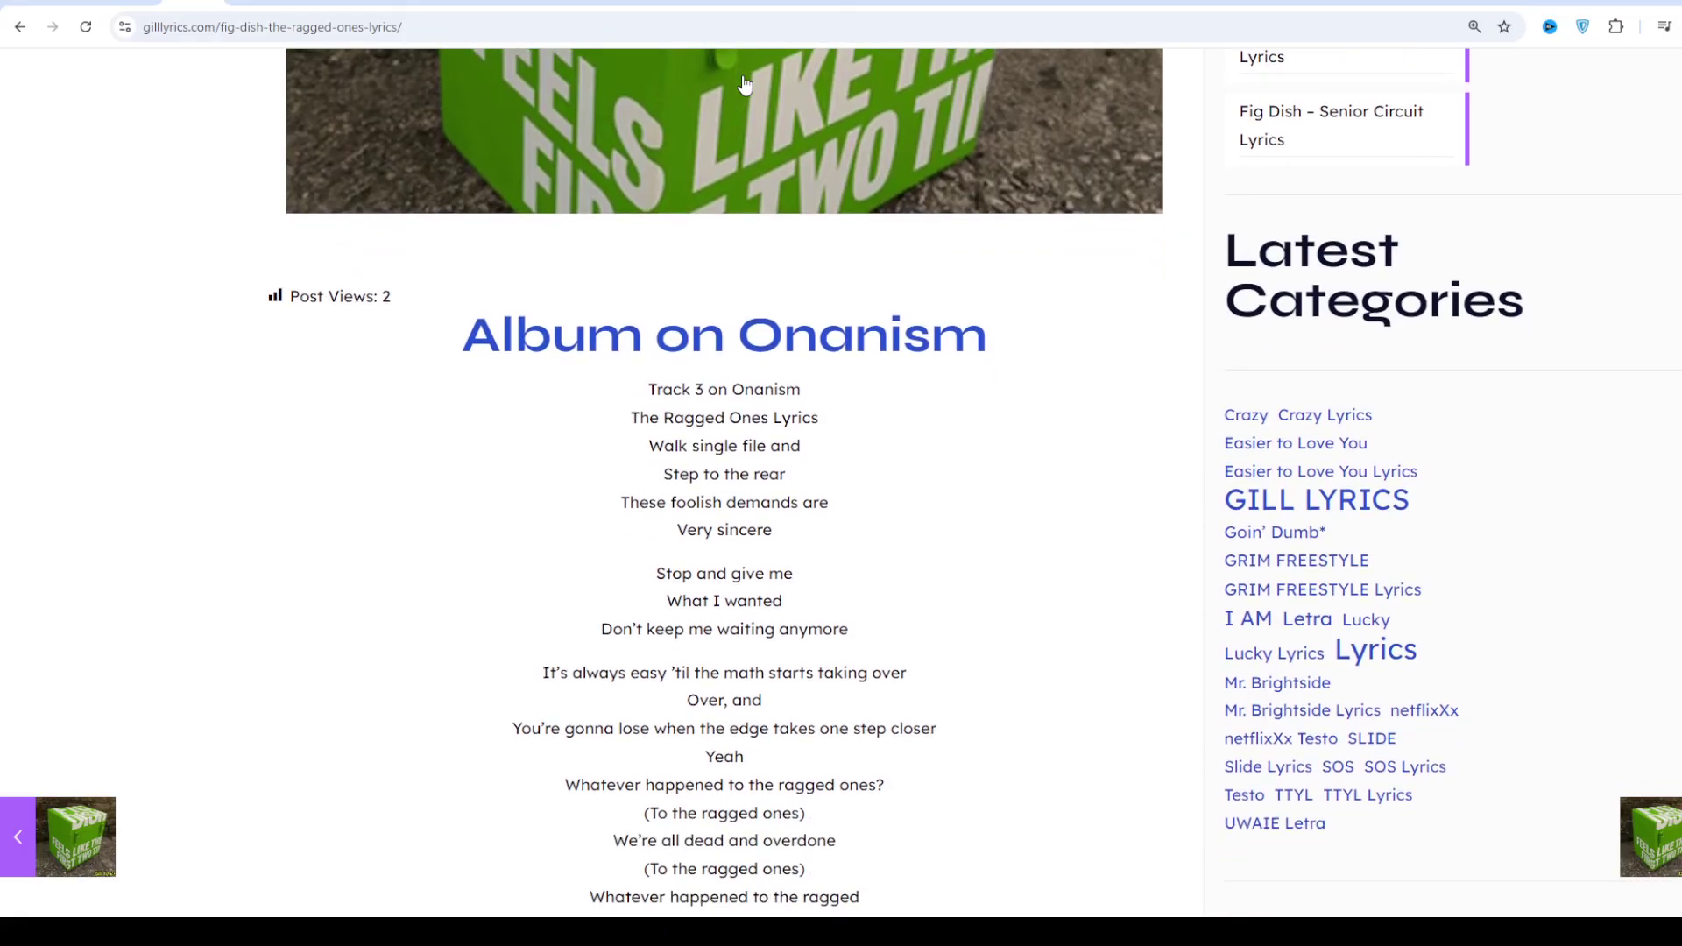
{"action": "scroll", "coordinate": [744, 84], "scroll_direction": "down", "scroll_amount": 1}
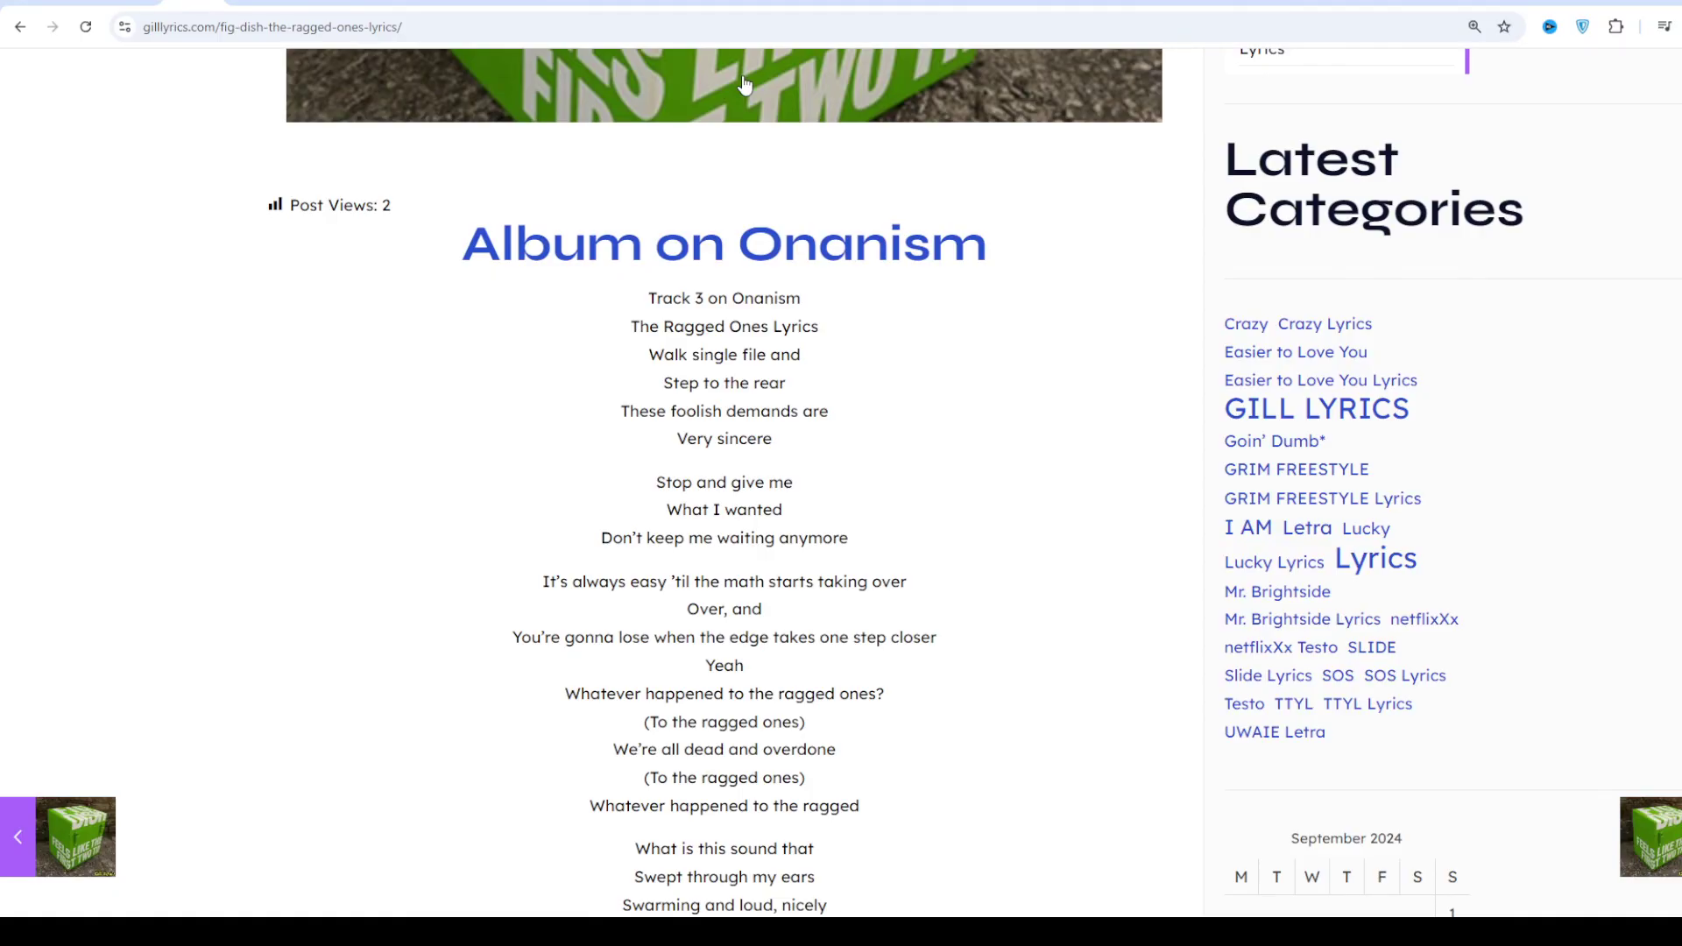
{"action": "scroll", "coordinate": [744, 84], "scroll_direction": "down", "scroll_amount": 3}
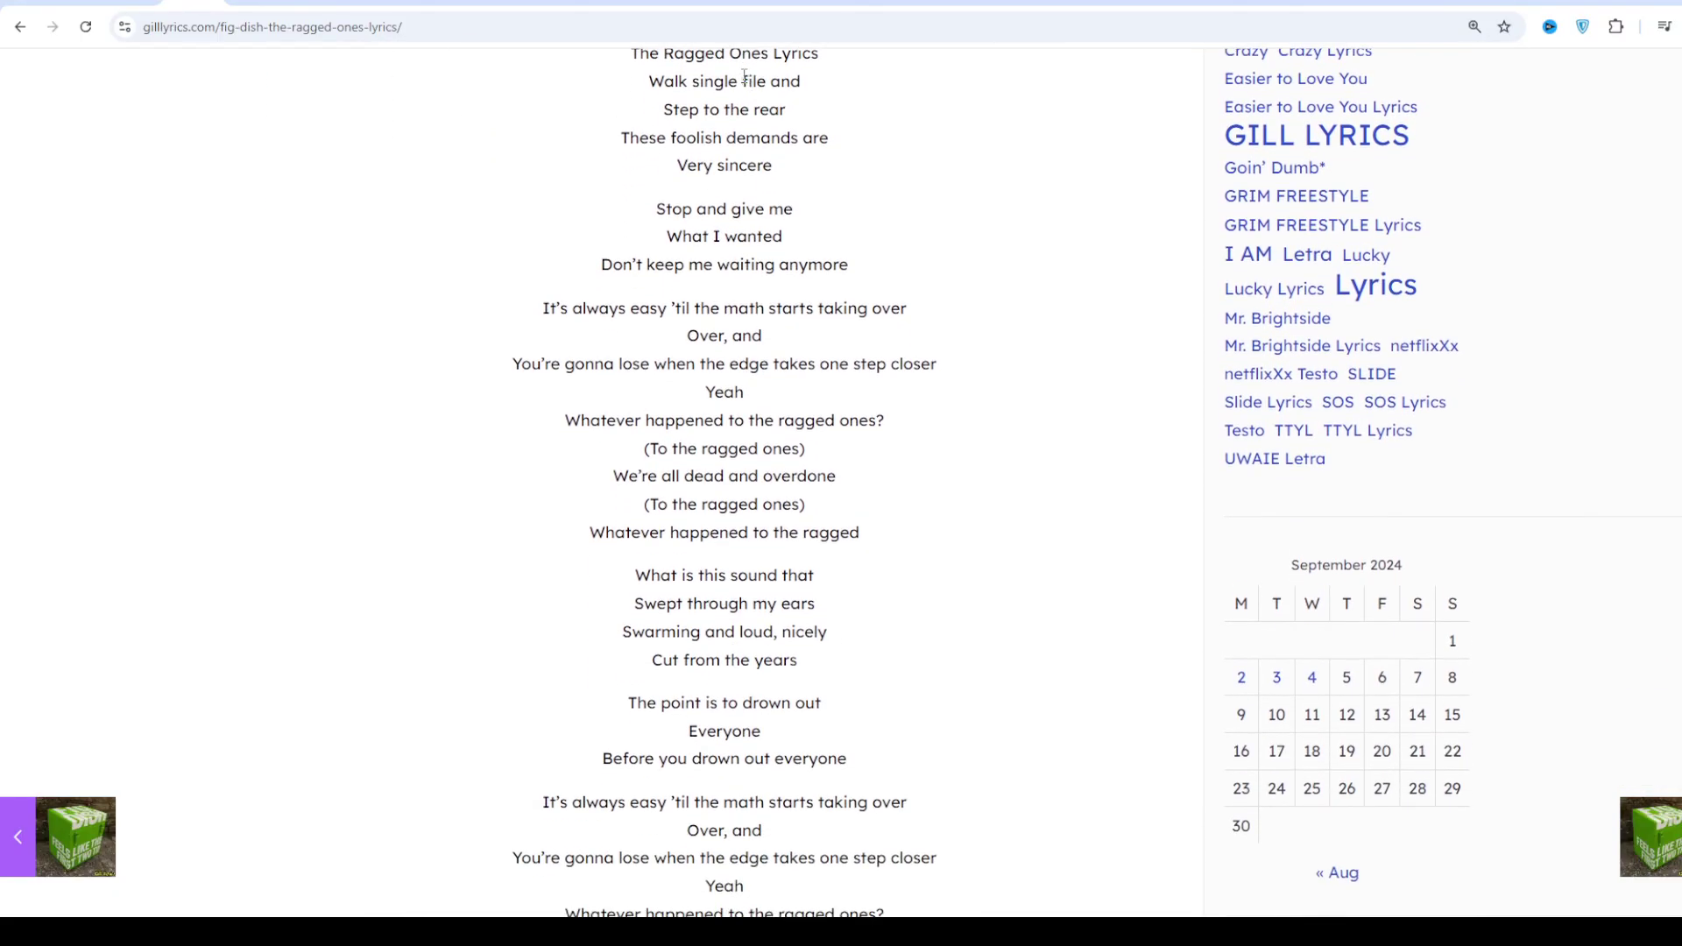
{"action": "scroll", "coordinate": [744, 76], "scroll_direction": "down", "scroll_amount": 1}
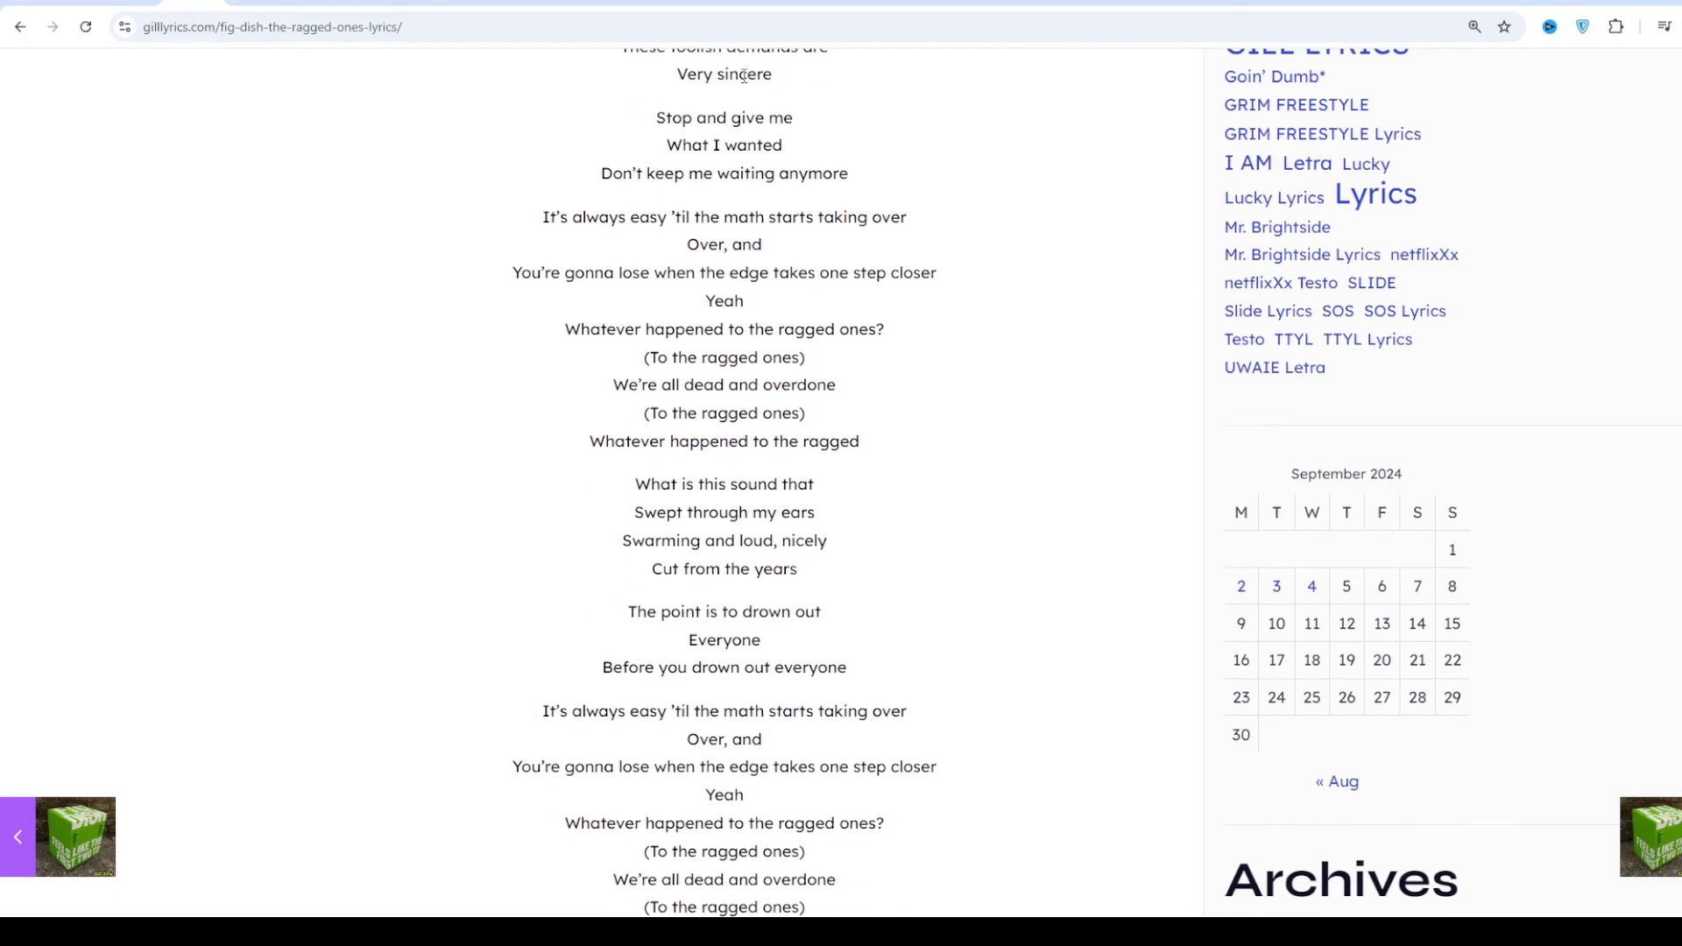